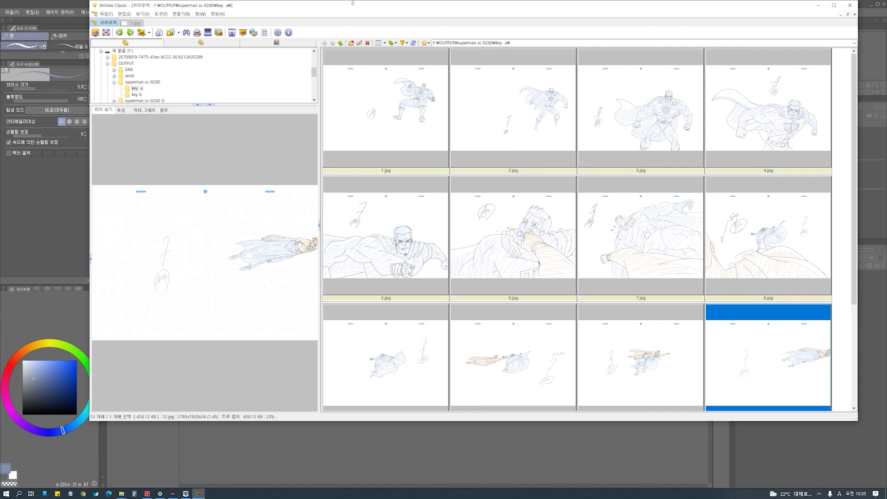
- Open the drawing 1 from the superman sc-0280 "key a" folder in Clip Studio Paint
mouse_move(353, 6)
mouse_down()
mouse_move(242, 3)
mouse_move(284, 56)
mouse_move(386, 0)
mouse_up()
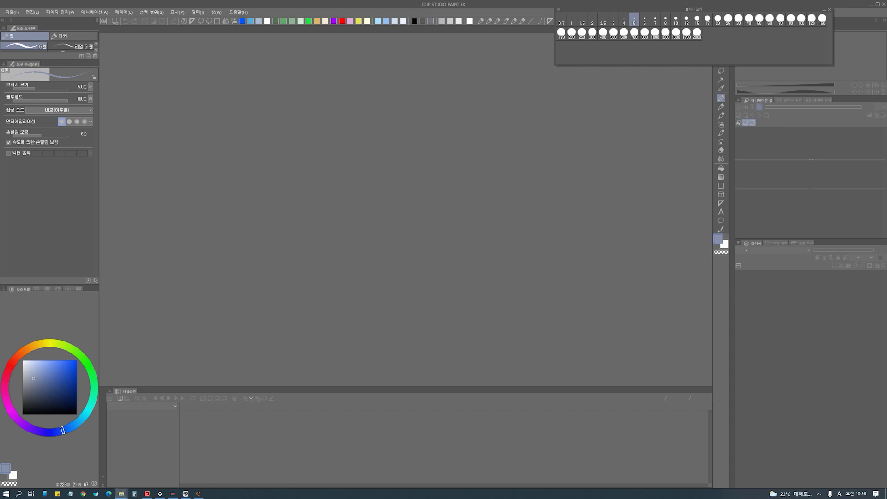
drag(523, 0, 589, 6)
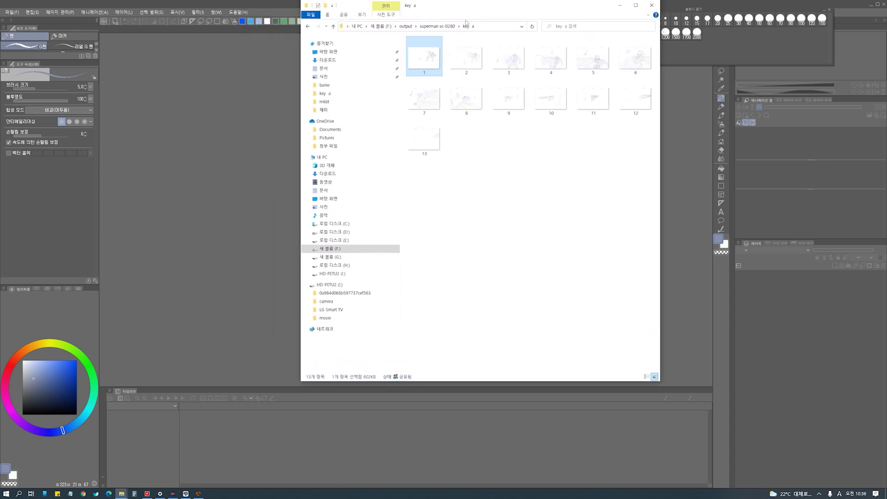
drag(422, 55, 255, 133)
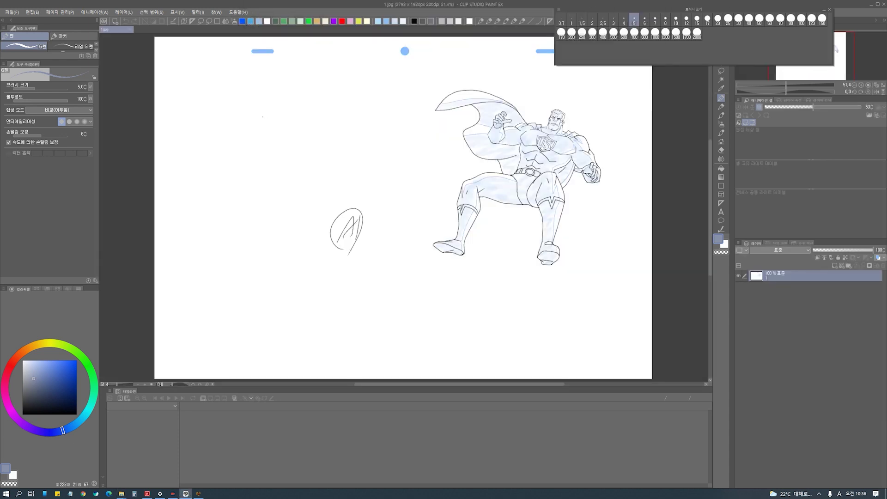
scroll(257, 119, down, 1)
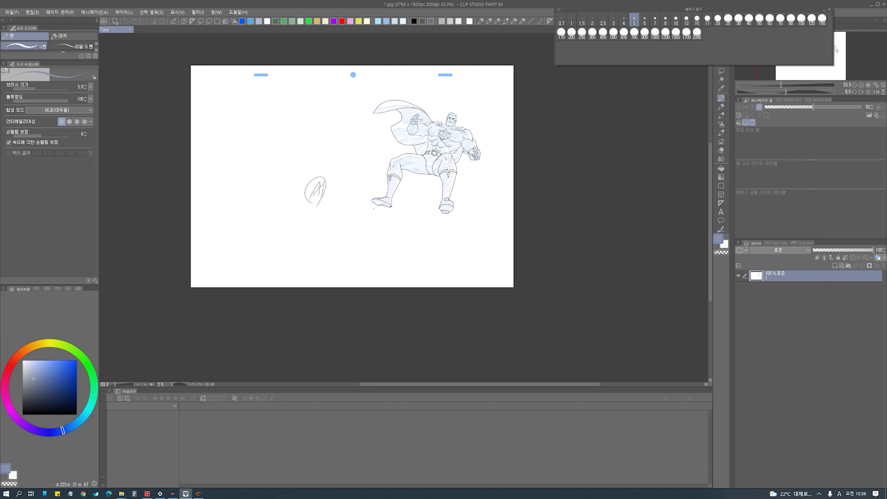
- Shift the whole drawing layer rightwards and slightly up so its white background leaves the canvas edges uncovered
key(k)
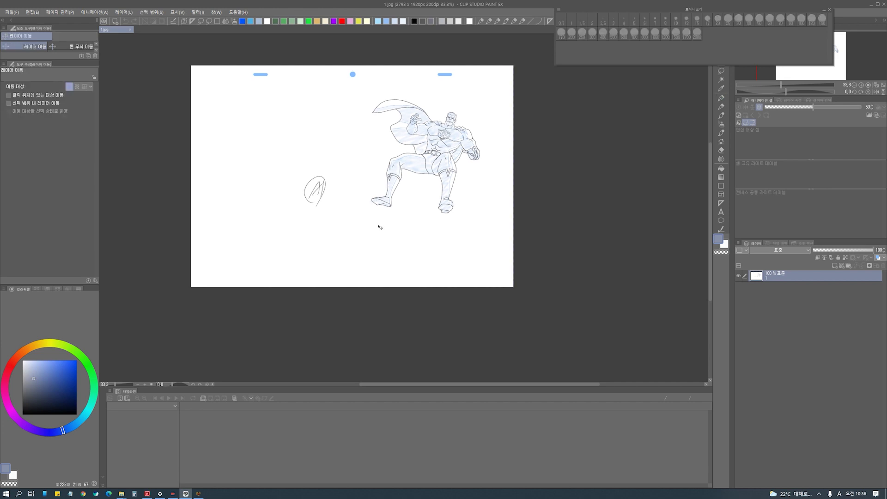
drag(380, 224, 403, 192)
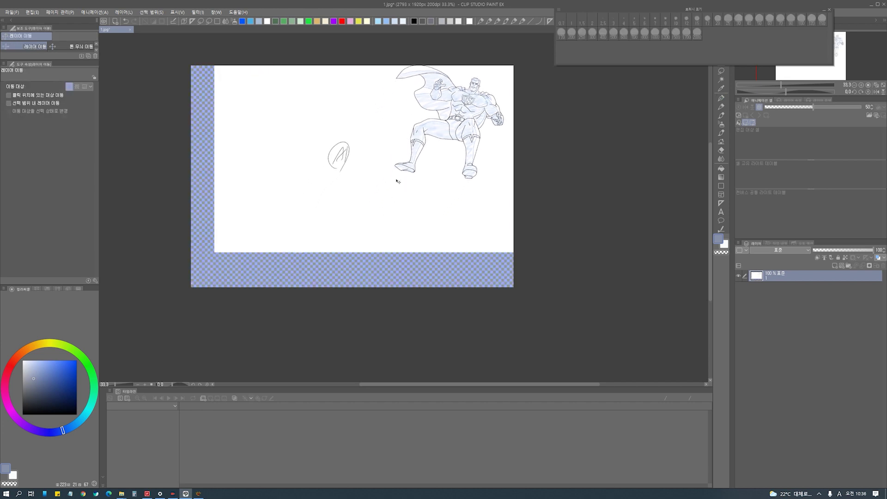
drag(396, 142, 393, 161)
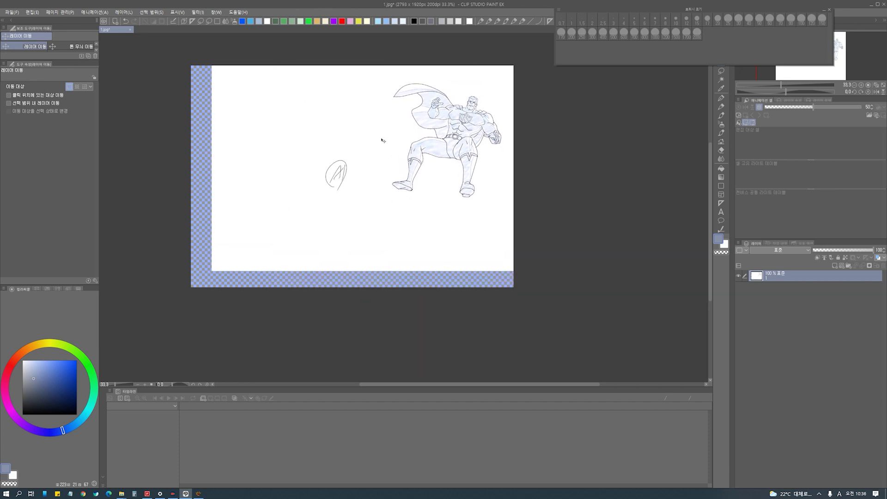
- Set the interface colour theme to the light option (연한 색) and shift the drawing layer slightly towards the canvas's left side
click(12, 12)
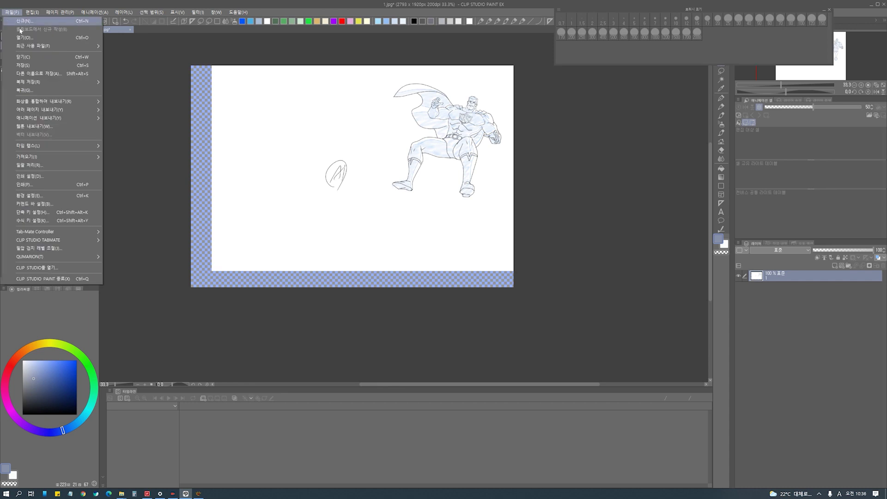
click(57, 196)
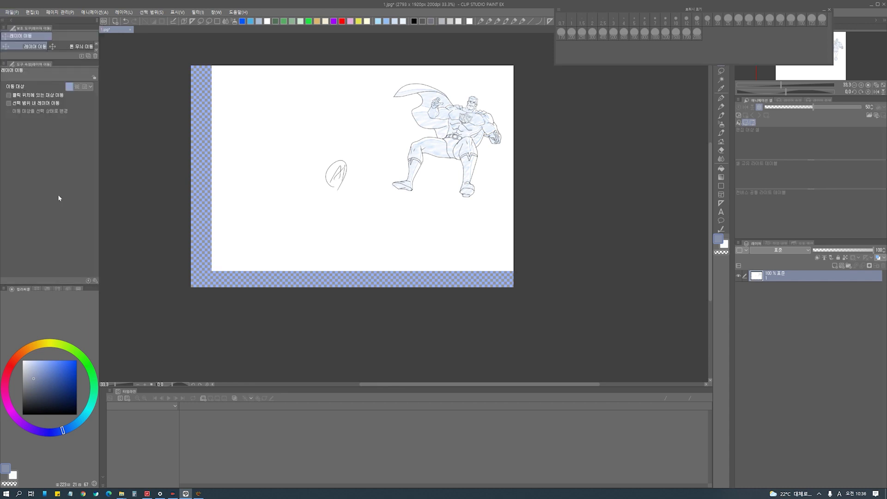
click(351, 220)
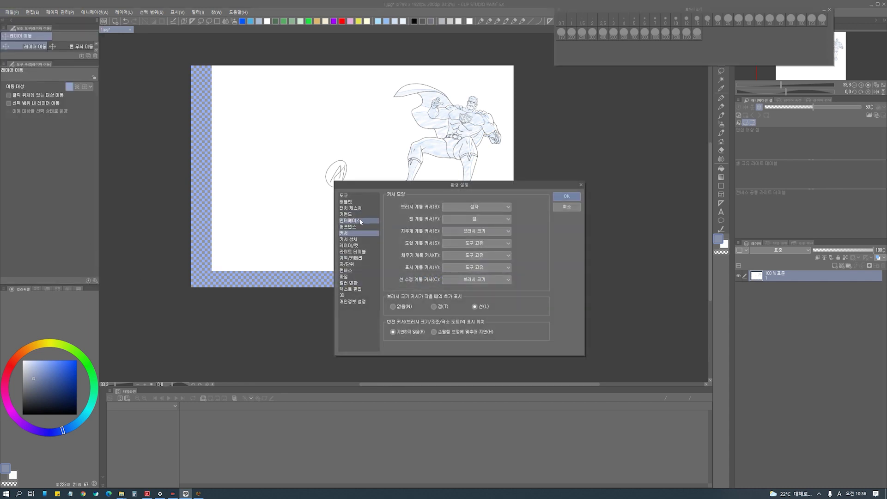
click(464, 233)
click(465, 240)
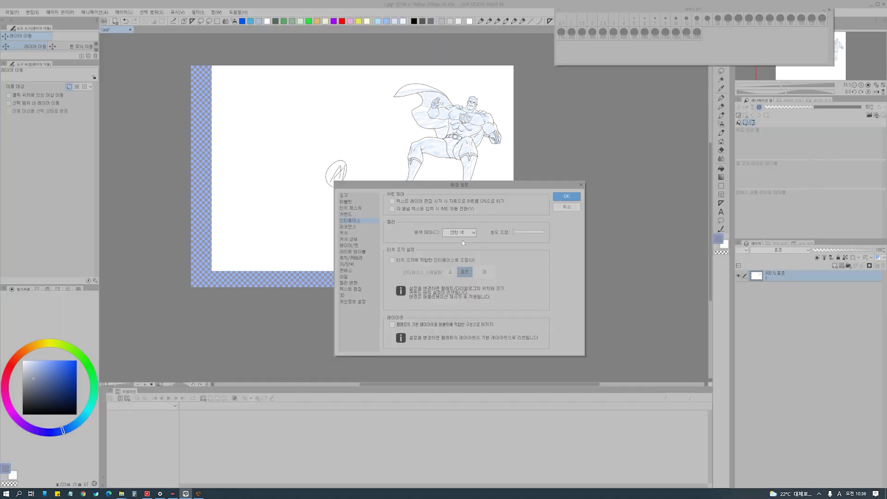
click(566, 196)
mouse_move(431, 157)
mouse_down()
mouse_move(420, 195)
mouse_move(414, 149)
mouse_move(375, 215)
mouse_move(427, 139)
mouse_up()
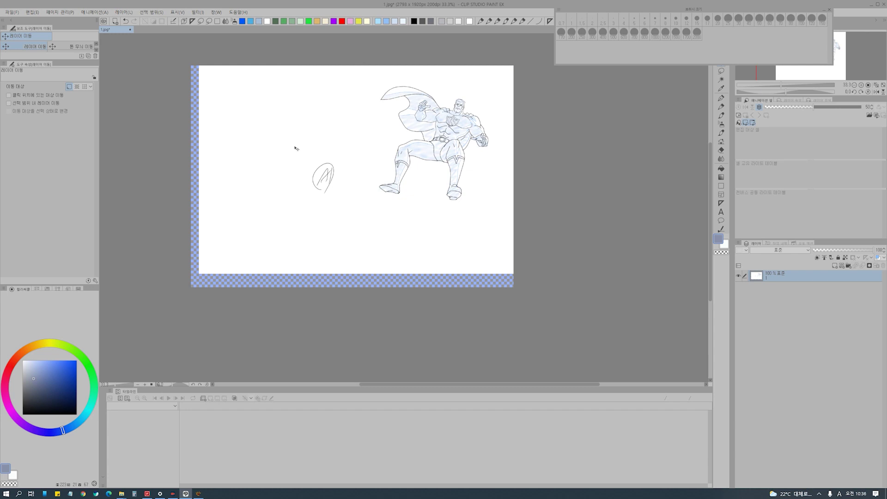
- Set the interface colour theme back to the dark option (진한 색) in the preferences
click(12, 12)
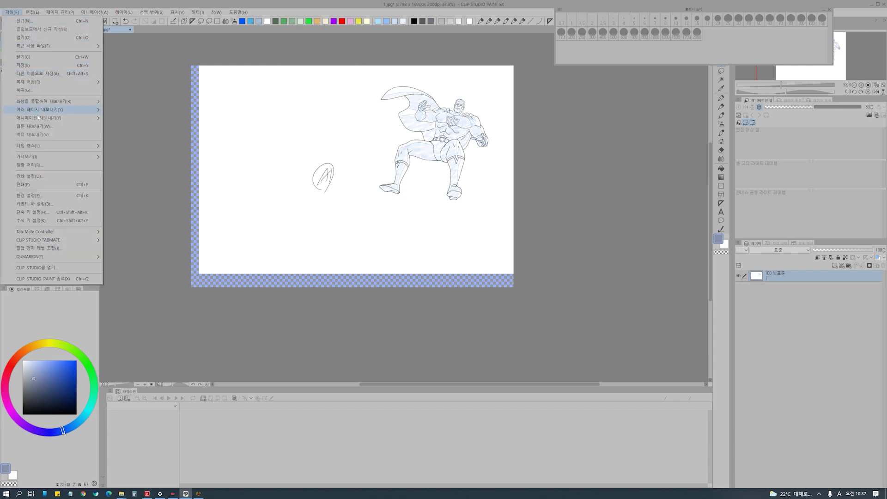
click(55, 195)
click(464, 232)
click(460, 245)
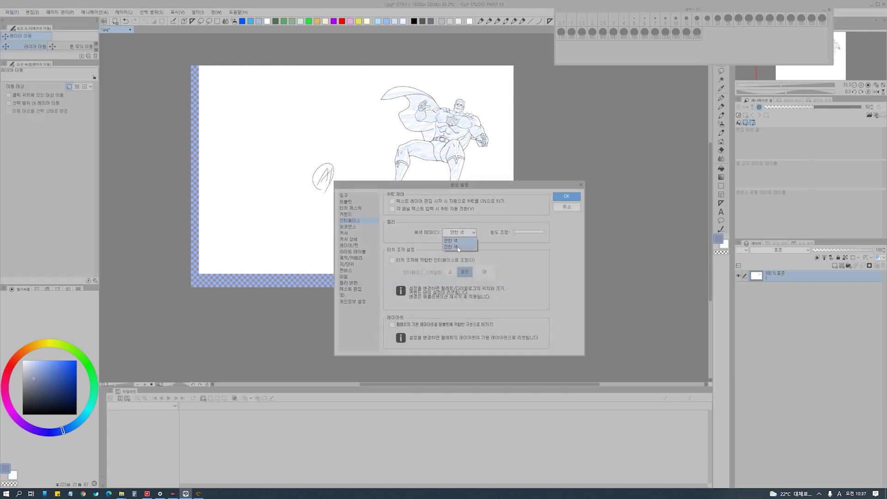
click(564, 197)
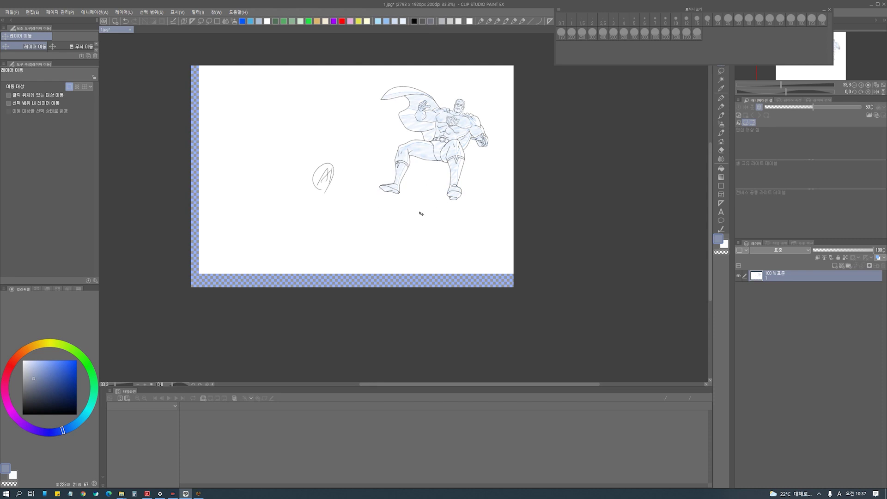
- Close the 1.jpg drawing and open the template MKBT246_A11_sc-xx_direct from the mkbt folder in Q-Dir
click(131, 30)
click(444, 180)
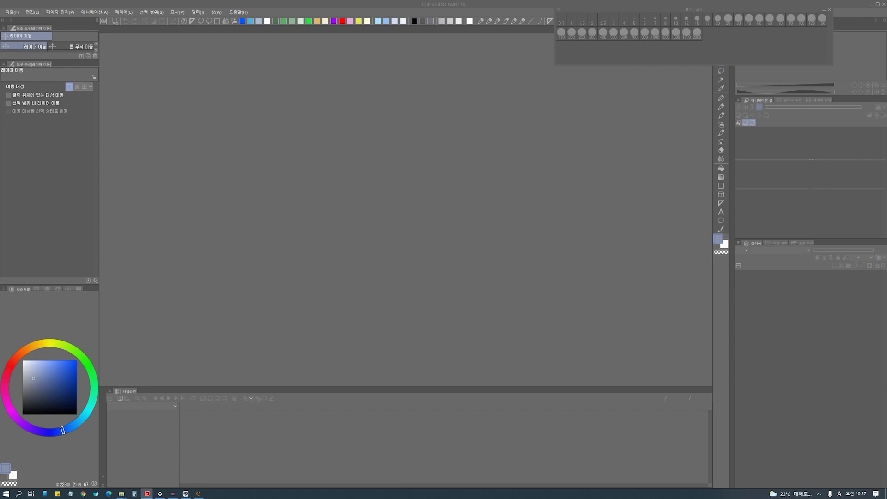
drag(647, 0, 554, 80)
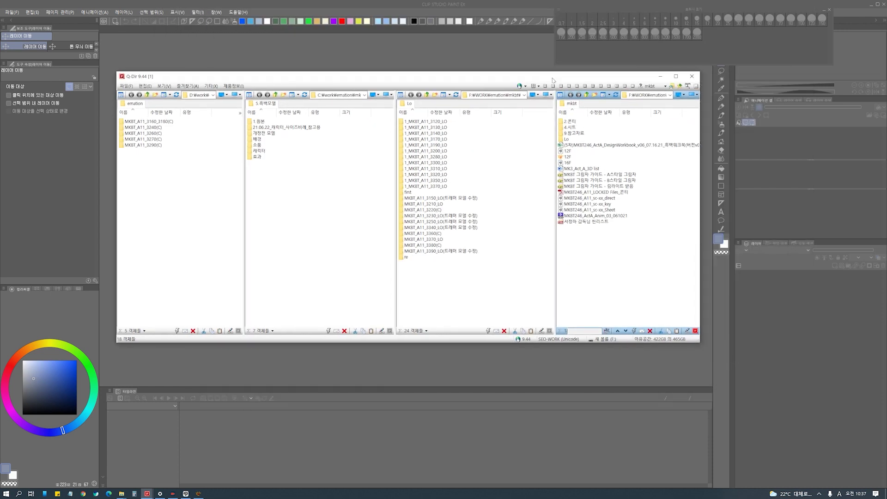
click(591, 198)
double_click(592, 199)
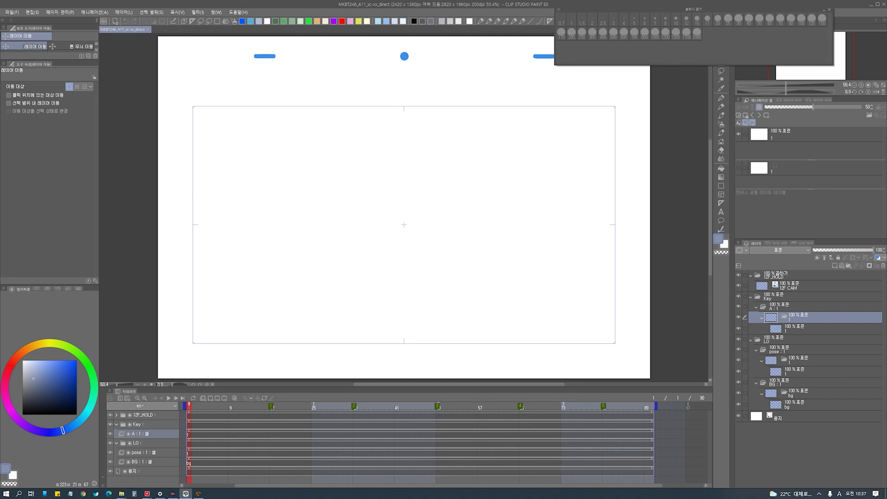
- Open the template MKBT246_A11_sc-xx_key from the mkbt folder and close the MKBT246_A11_sc-xx_direct document
key(alt+Tab)
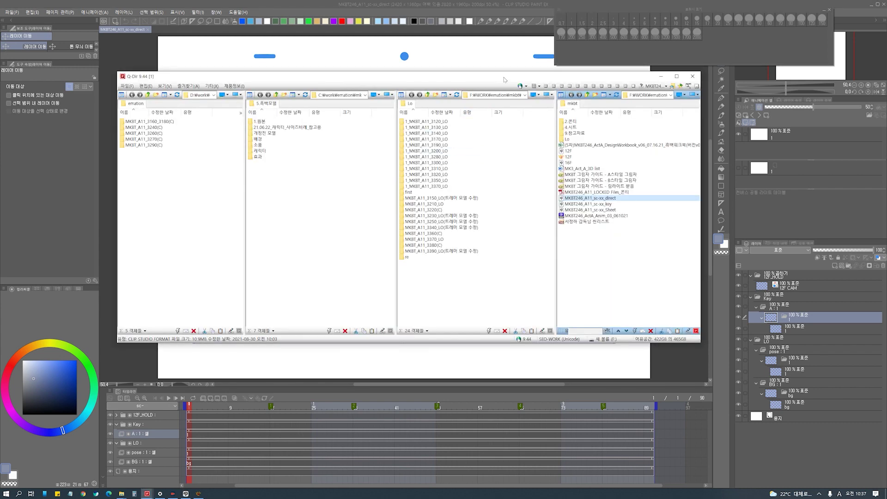
key(alt+Tab)
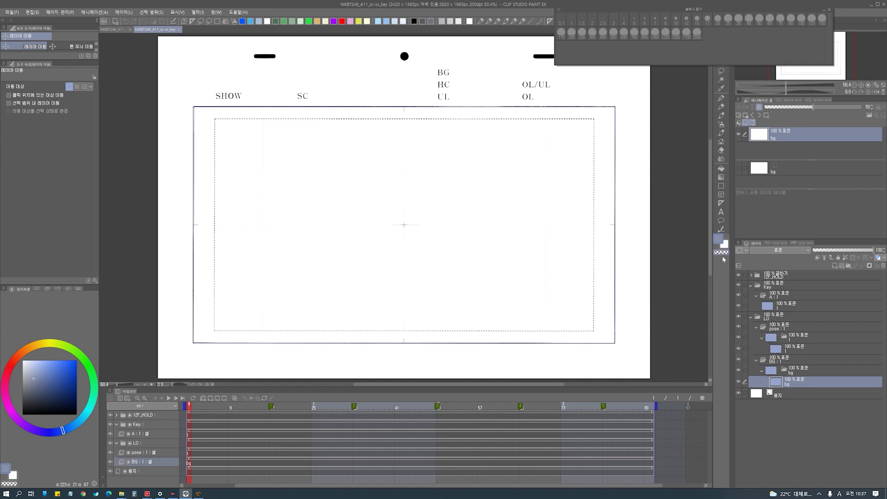
click(130, 29)
- Expand the 12F_HOLD folder and select the 12F CAM layer
click(751, 276)
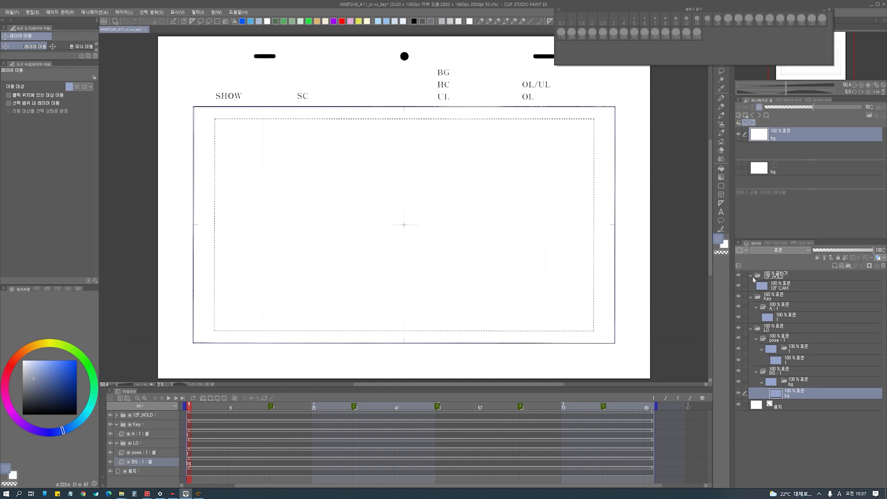
click(770, 286)
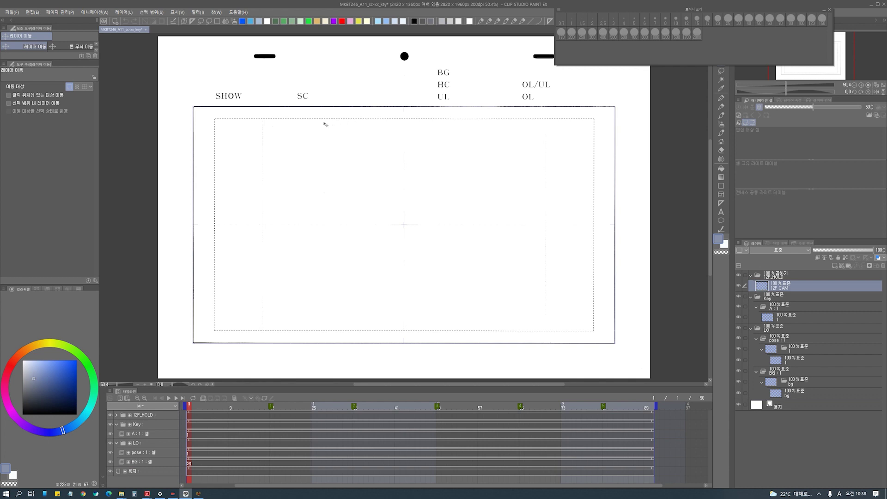
- Try to mask the 12F CAM layer outside a lasso selection around the peg holes, and undo the mask
key(m)
drag(196, 86, 495, 77)
key(k)
key(space)
drag(422, 162, 400, 180)
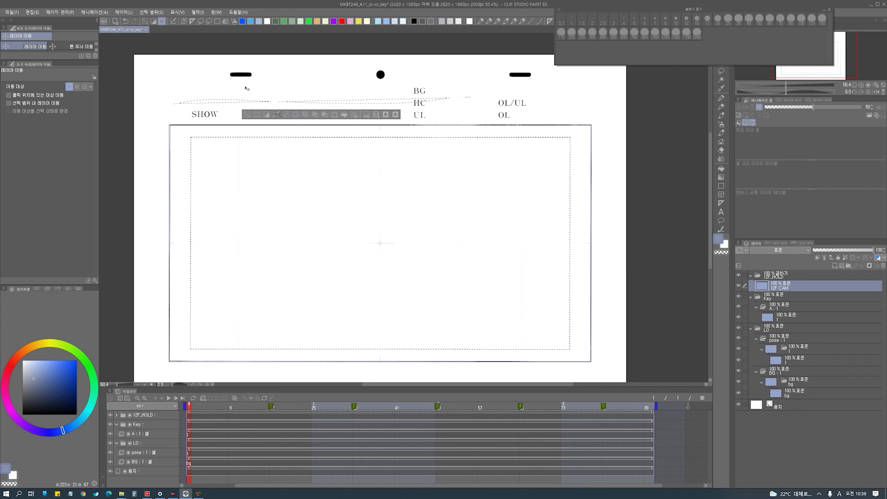
key(m)
mouse_move(149, 51)
mouse_down()
mouse_move(157, 85)
mouse_move(541, 91)
mouse_move(589, 77)
mouse_move(530, 48)
mouse_move(386, 35)
mouse_move(151, 52)
mouse_up()
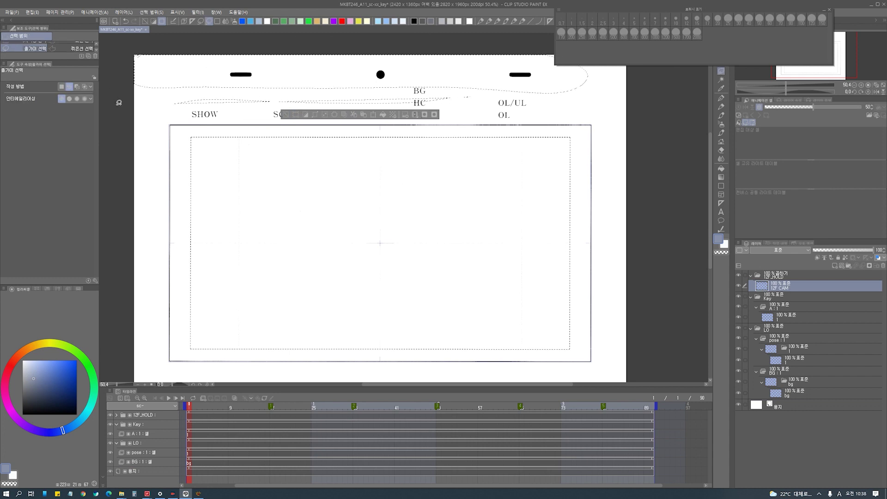
key(k)
click(435, 115)
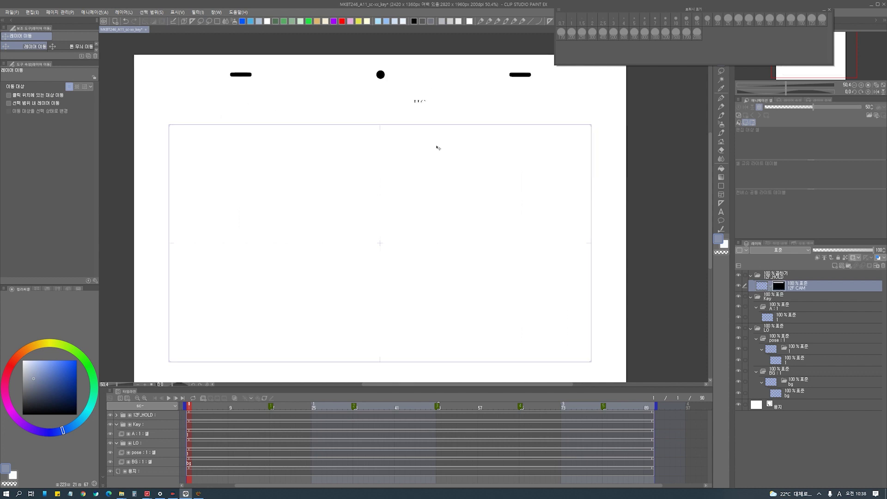
key(ctrl+z)
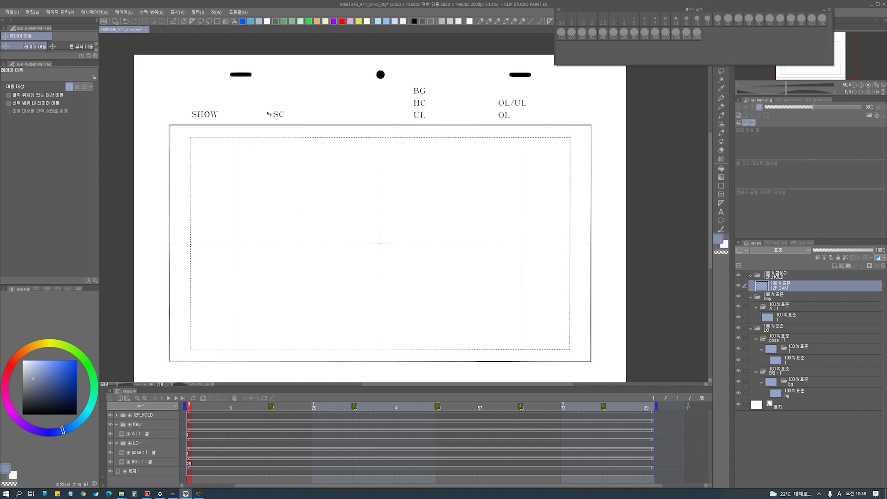
- Lasso the upper strip of the page containing the peg holes and mask everything outside it on the 12F CAM layer
key(m)
mouse_move(124, 58)
mouse_down()
mouse_move(144, 88)
mouse_move(567, 101)
mouse_move(641, 84)
mouse_up()
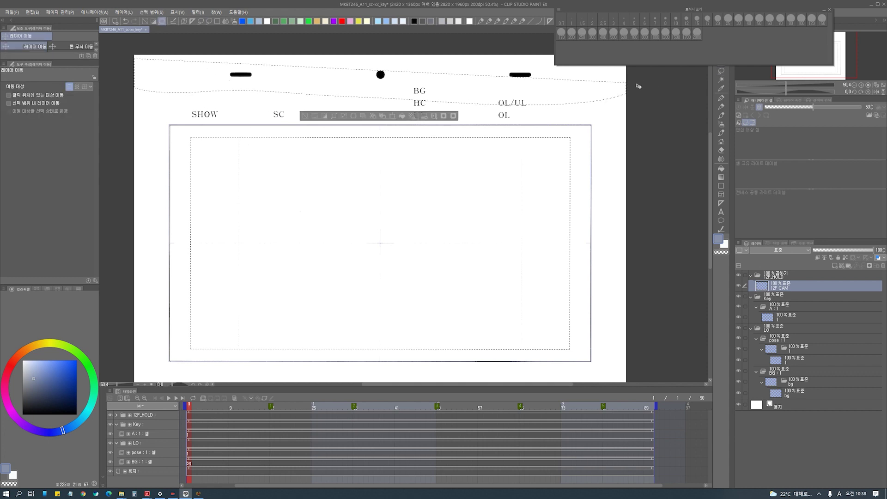
click(305, 115)
mouse_move(124, 84)
mouse_down()
mouse_move(593, 91)
mouse_move(653, 76)
mouse_move(607, 46)
mouse_move(255, 41)
mouse_move(135, 47)
mouse_move(142, 95)
mouse_up()
key(k)
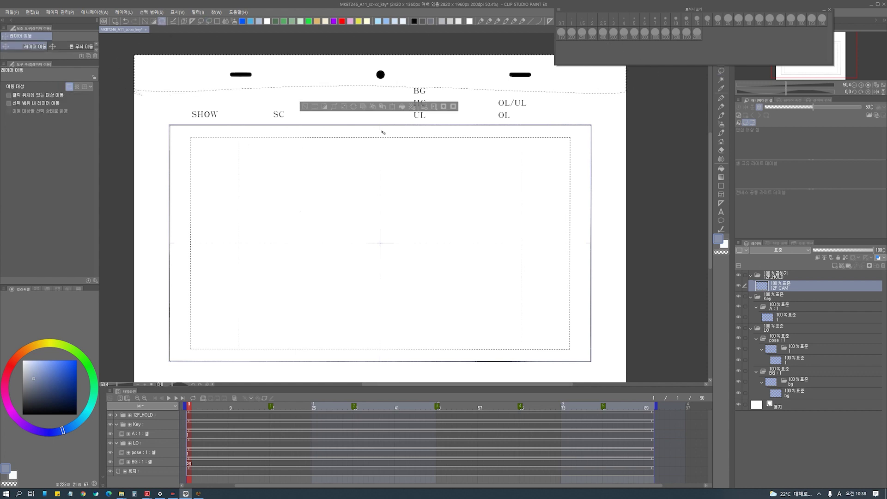
click(442, 107)
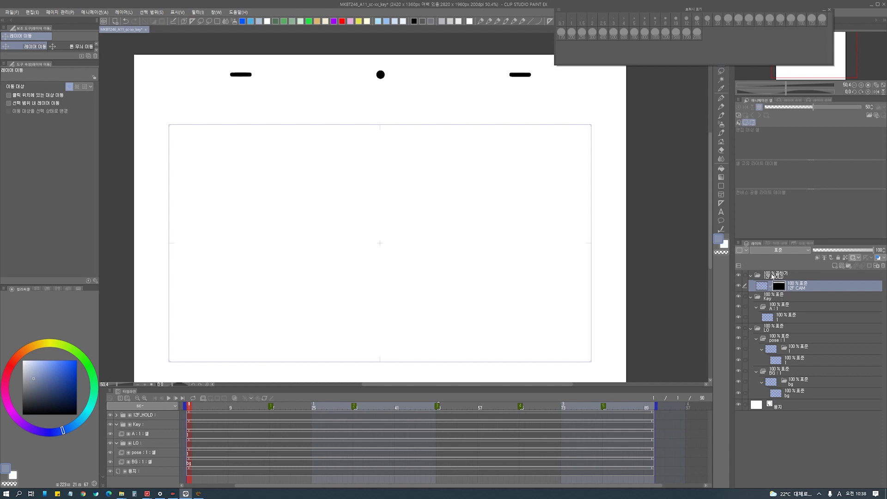
click(779, 287)
right_click(777, 288)
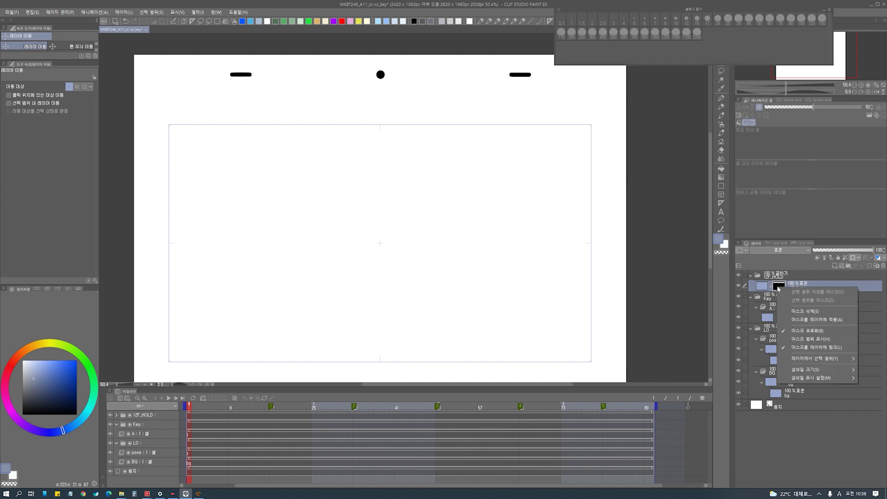
click(818, 406)
click(803, 406)
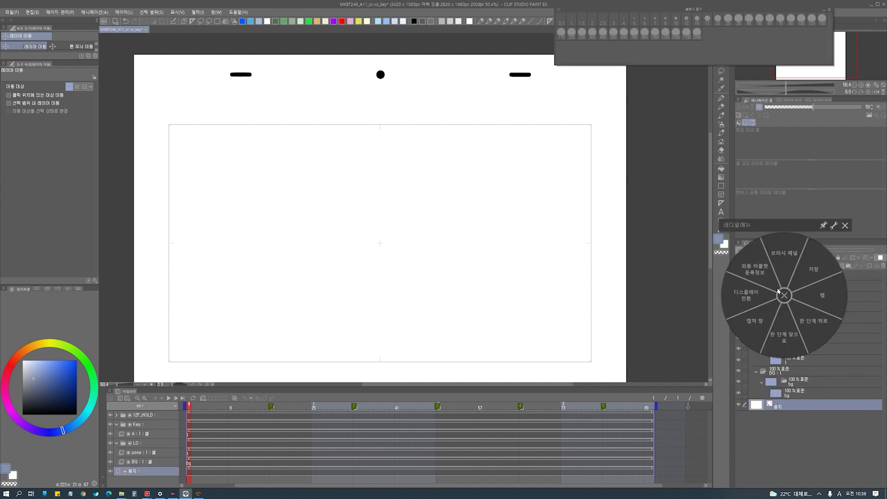
click(845, 226)
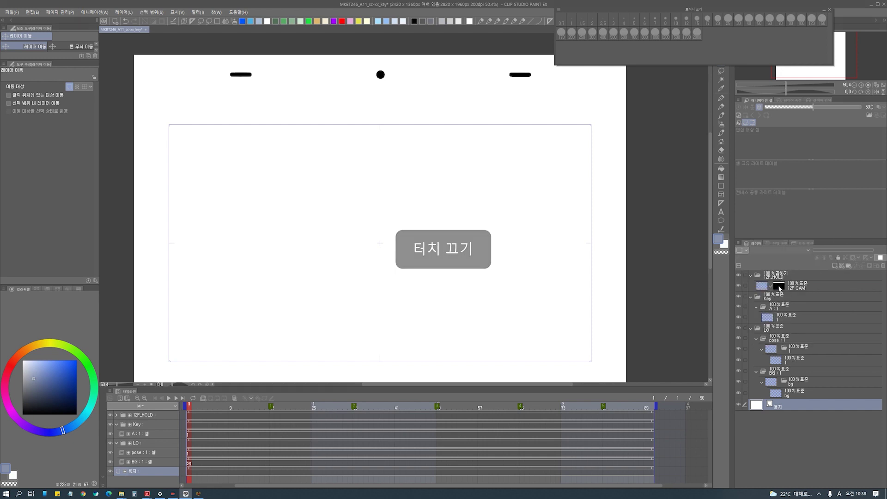
- Delete the layer mask from the 12F CAM layer and undo the deletion
right_click(778, 287)
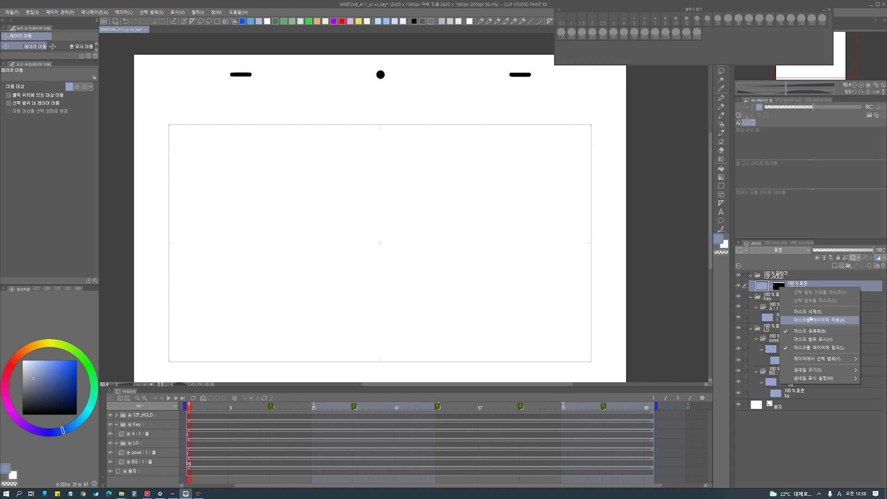
click(818, 320)
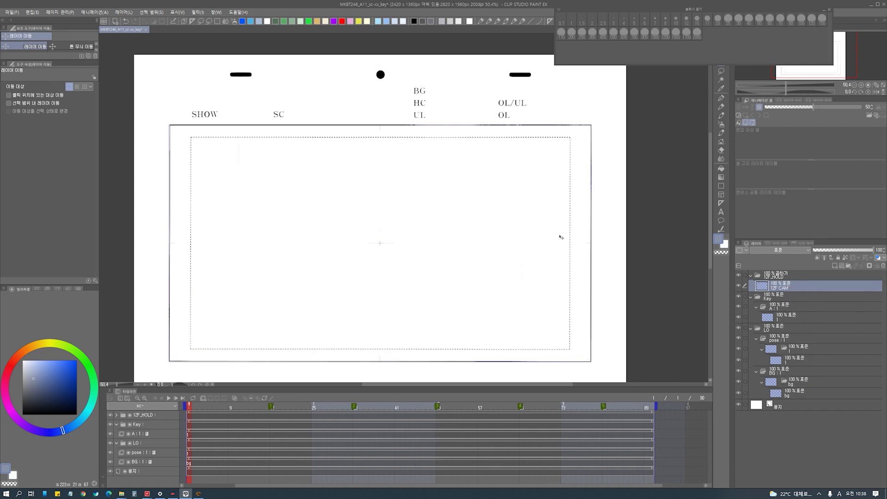
key(ctrl+z)
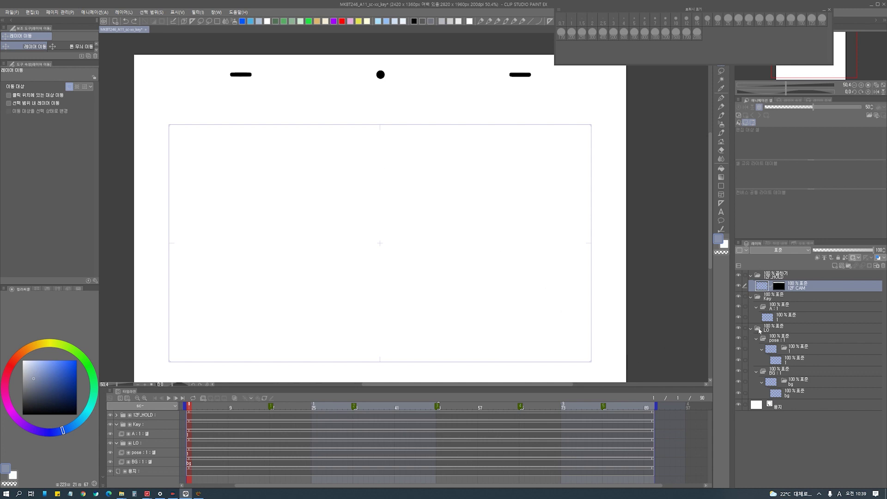
- Clear cel 1 from the A track on the timeline and delete layer 1 from the A animation folder under Key
click(773, 319)
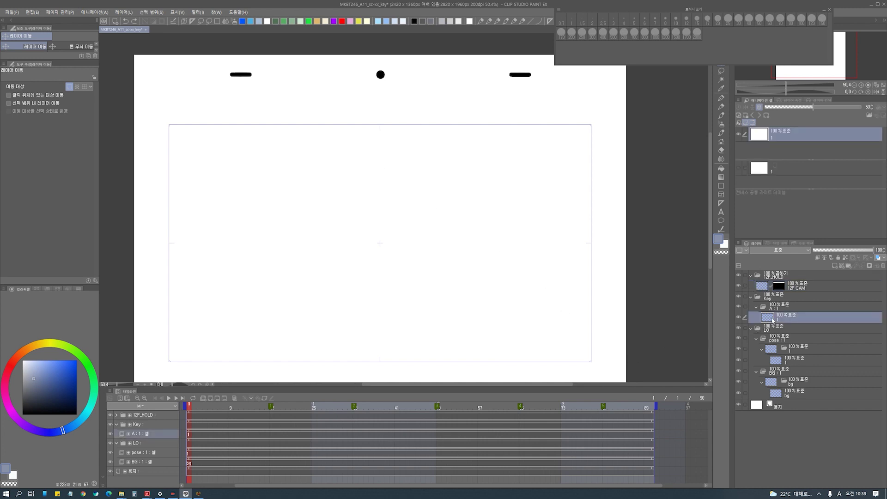
key(Delete)
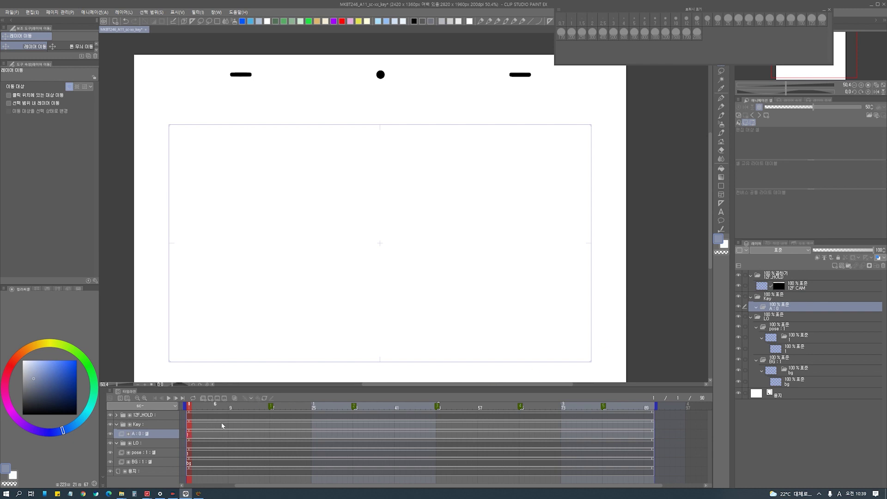
click(212, 399)
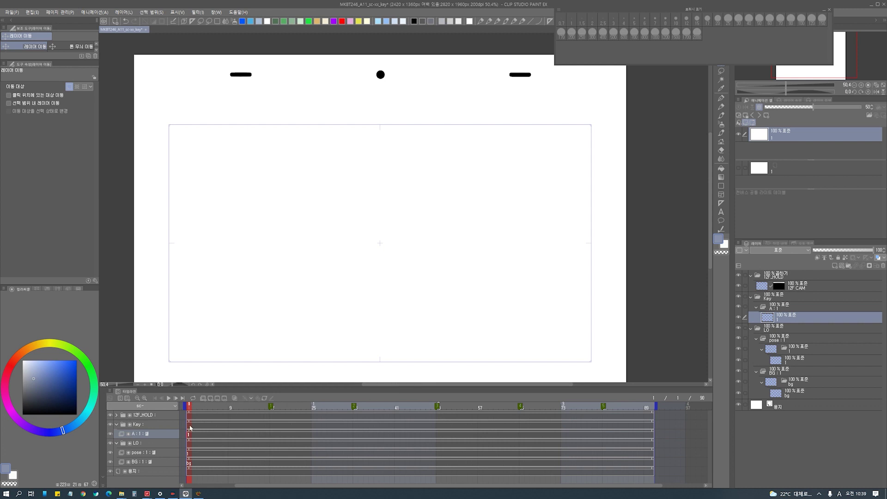
key(Delete)
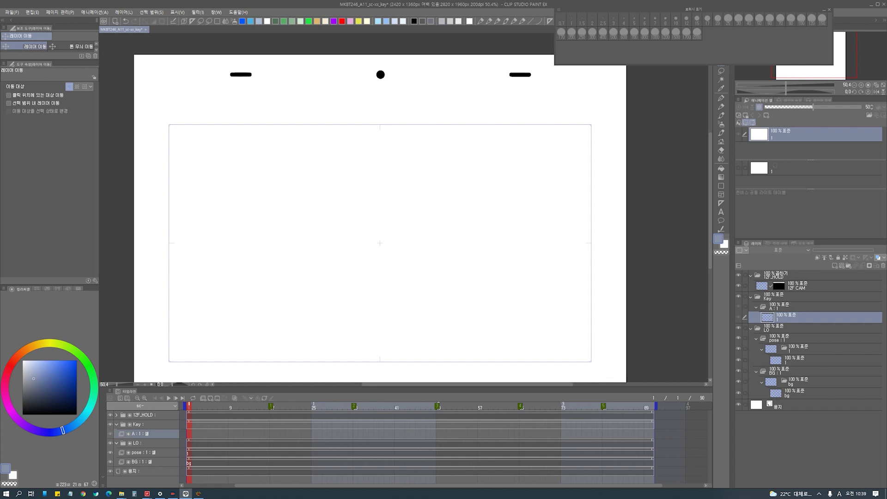
click(882, 265)
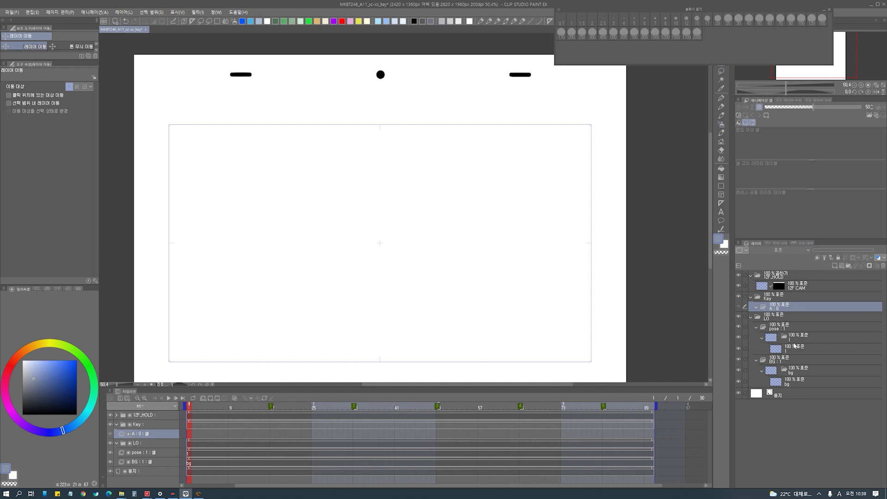
- Collapse the pose and BG folders and save the document as MKBT246_A11_sc-xx_direct, overwriting the existing file
click(756, 328)
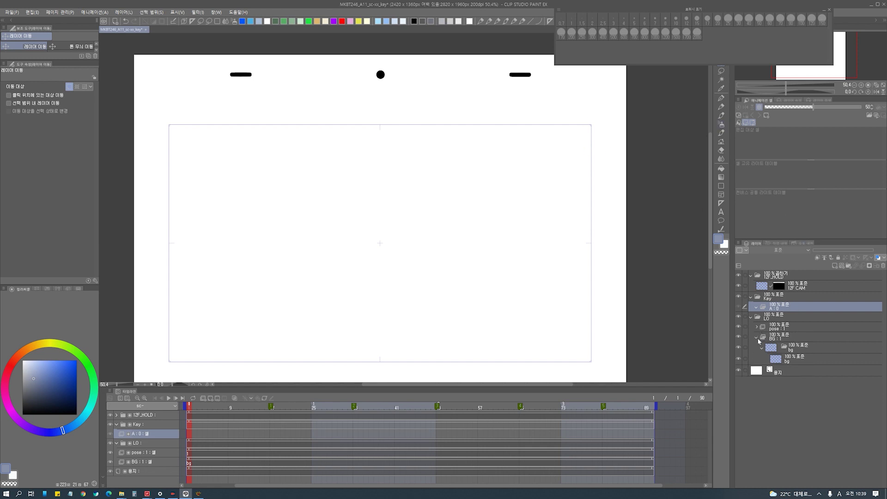
click(758, 338)
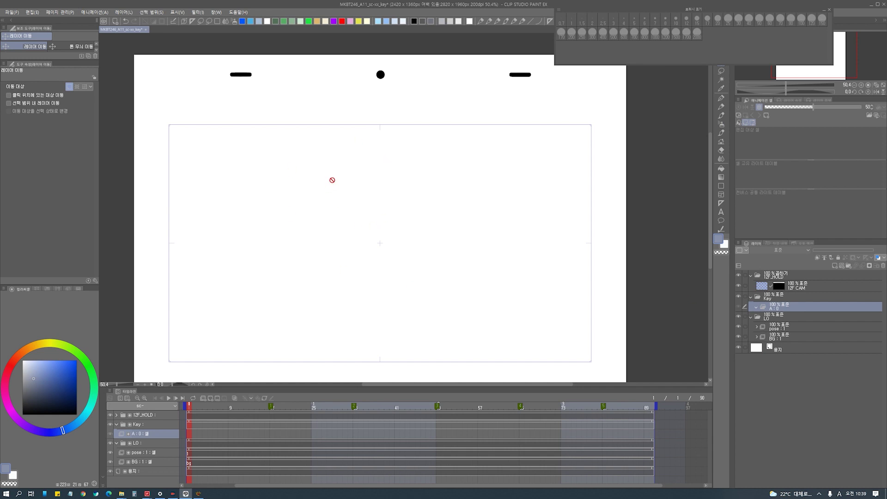
key(ctrl+shift+s)
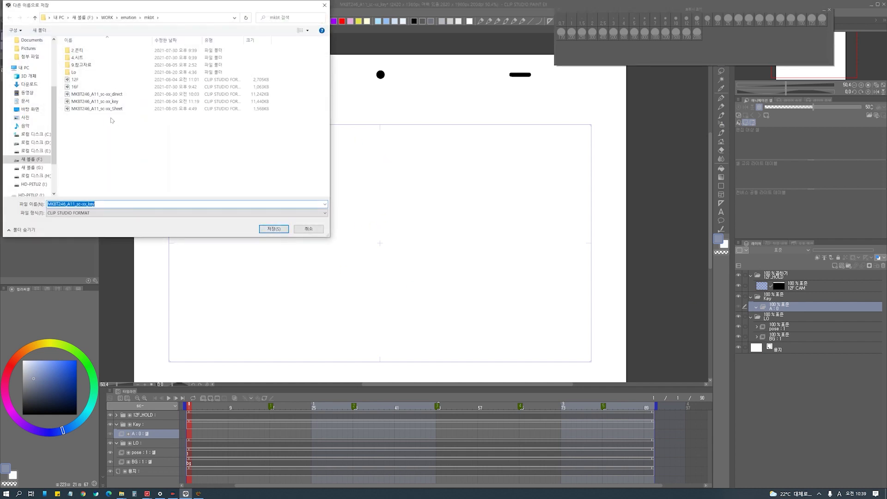
click(102, 94)
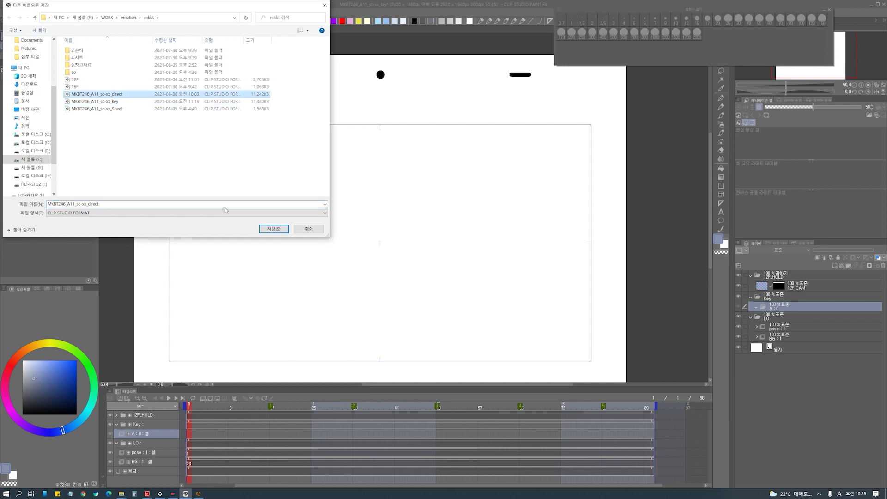
click(274, 228)
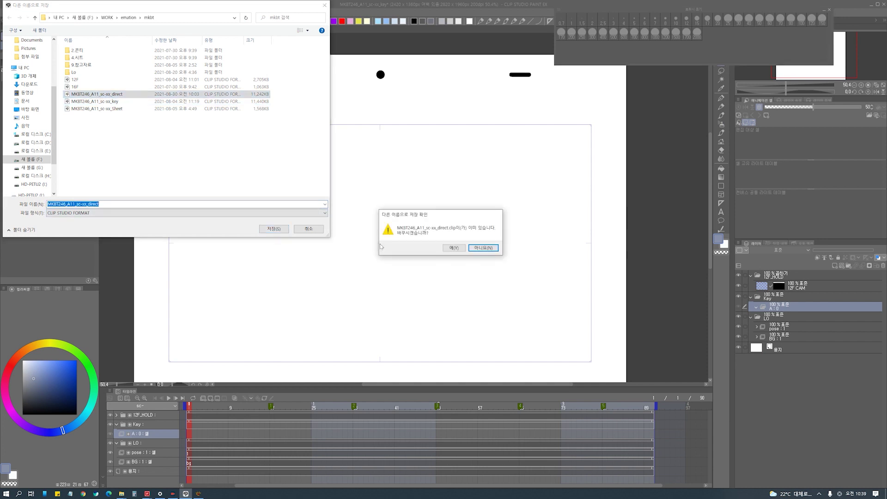
click(453, 248)
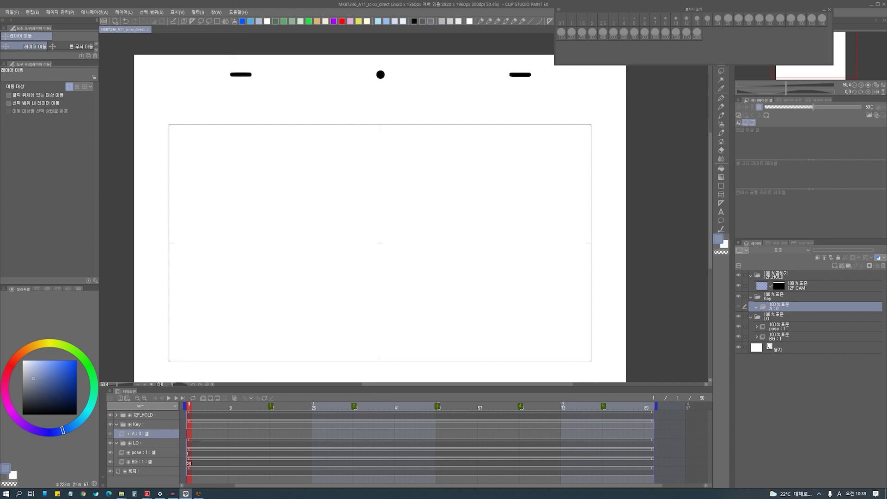
- Bring XnView Classic over the drawing program and select images 1.jpg to 13.jpg in the superman sc-0280 key a folder
drag(570, 0, 488, 50)
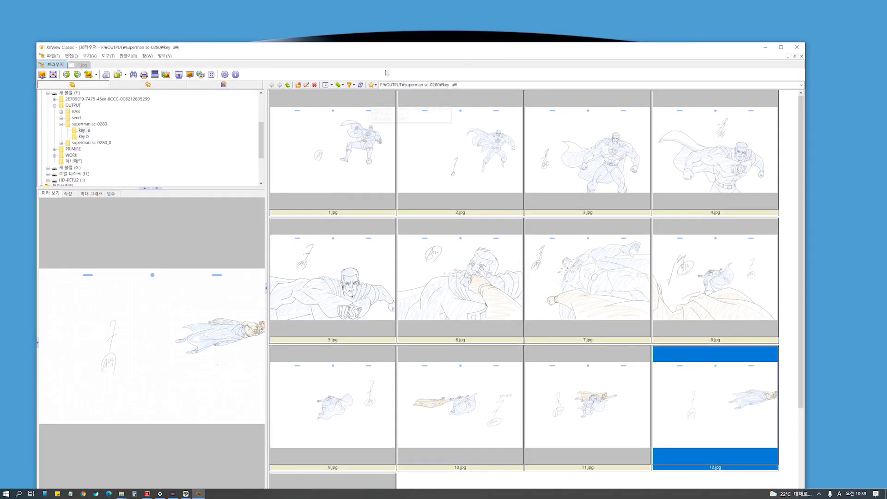
drag(386, 51, 391, 33)
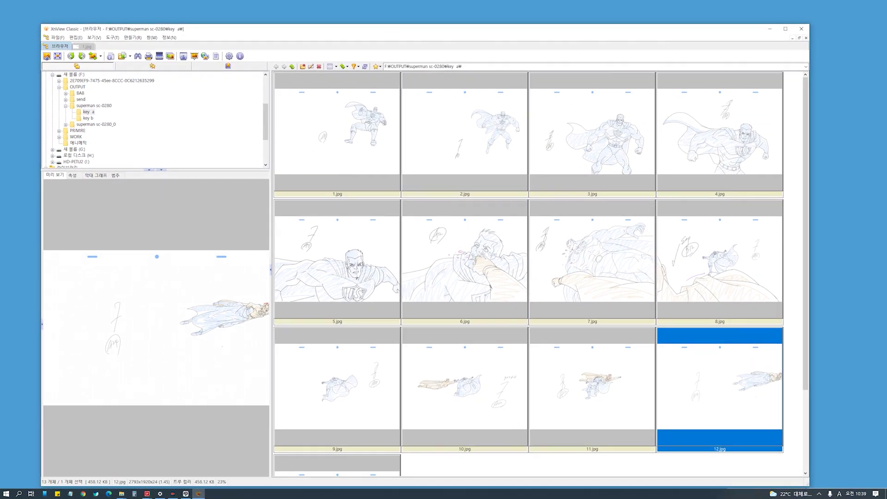
key(alt+Tab)
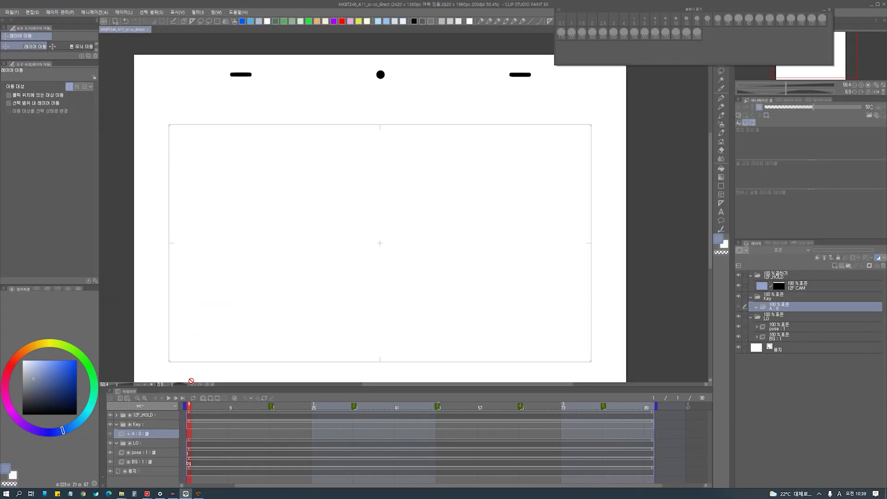
click(198, 490)
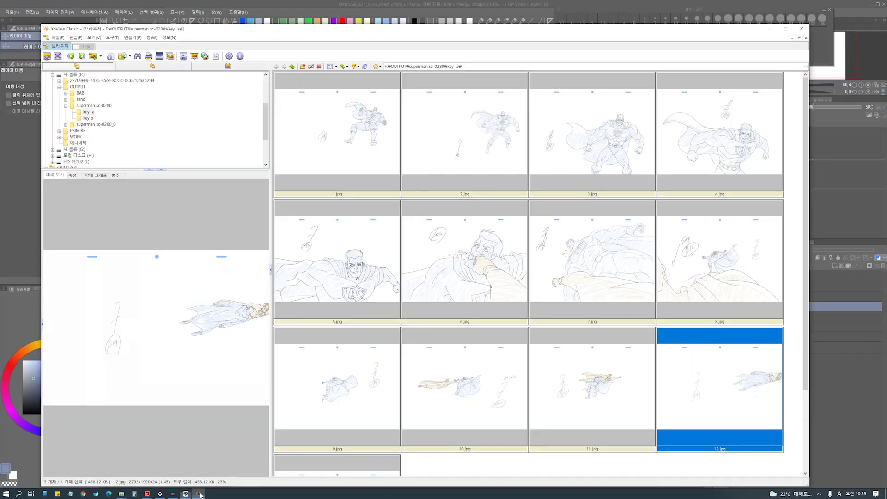
click(342, 128)
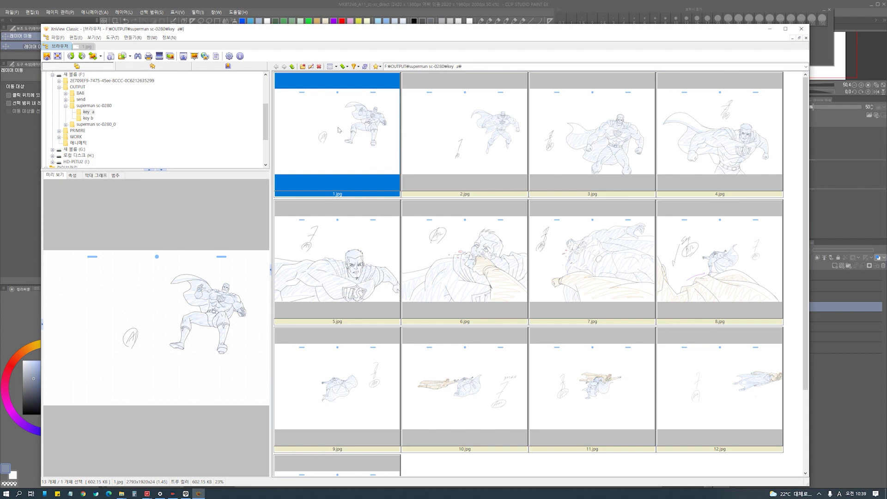
scroll(416, 217, down, 2)
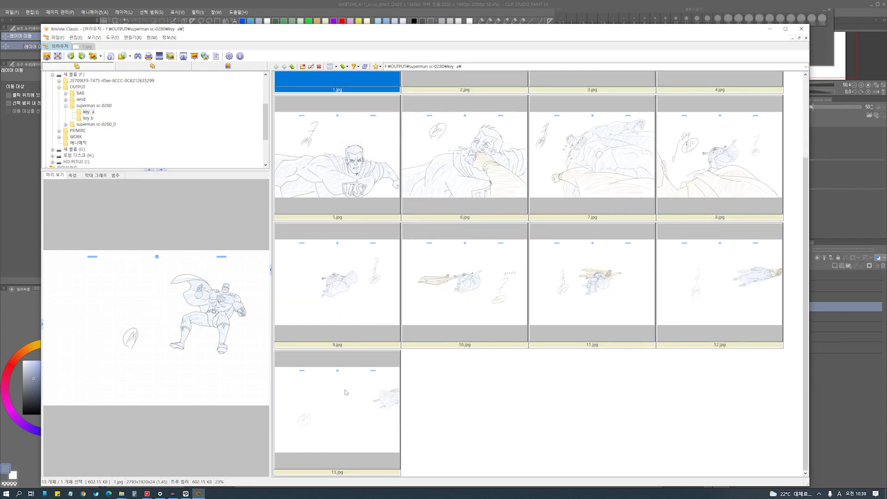
shift+click(358, 420)
scroll(368, 403, up, 2)
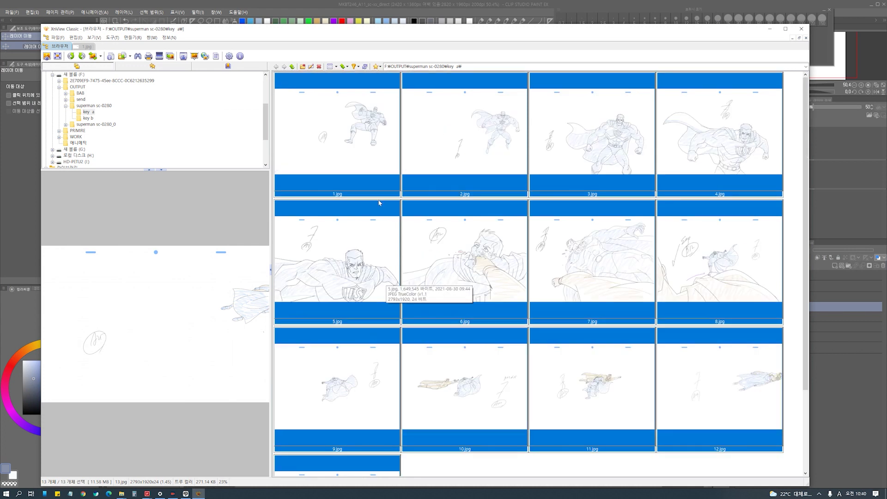
- Try importing the 13 selected images into the A animation folder, check the first and last layers, and undo the import
drag(386, 33, 536, 0)
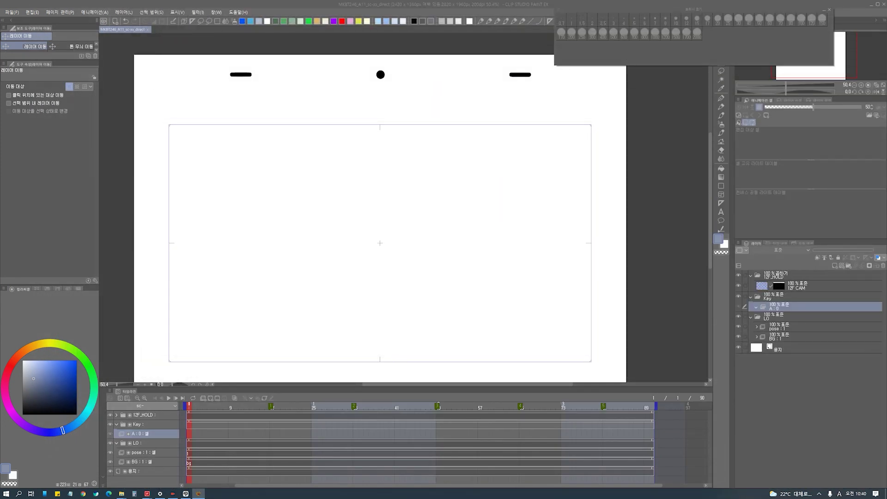
drag(713, 156, 808, 310)
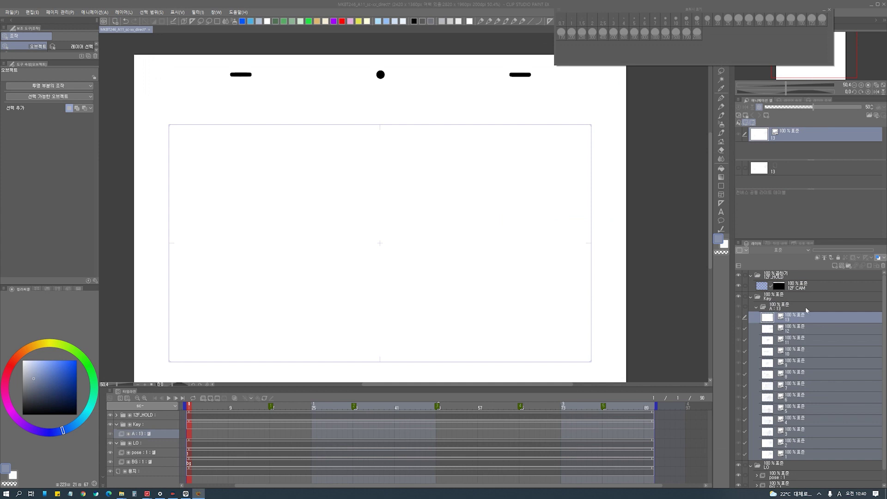
click(807, 456)
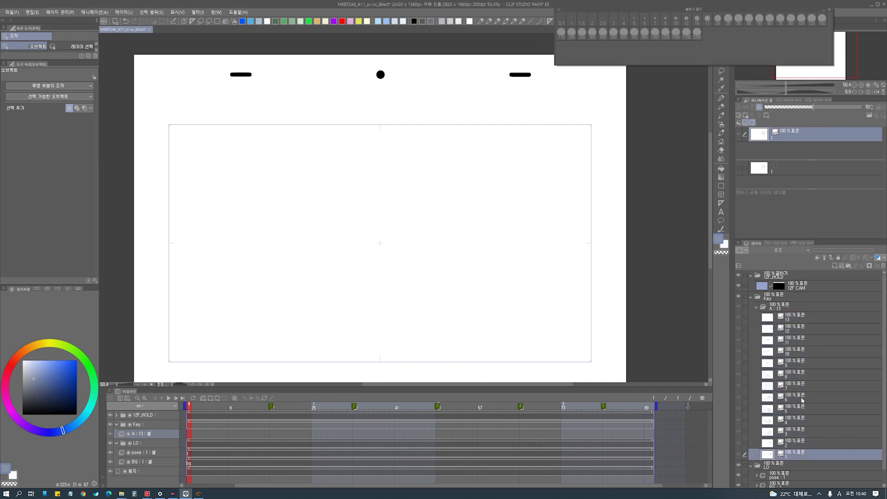
click(799, 317)
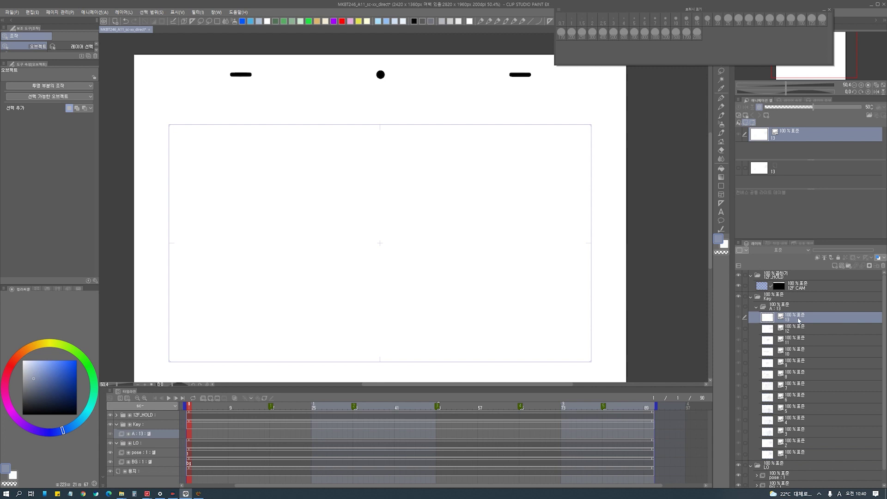
click(805, 456)
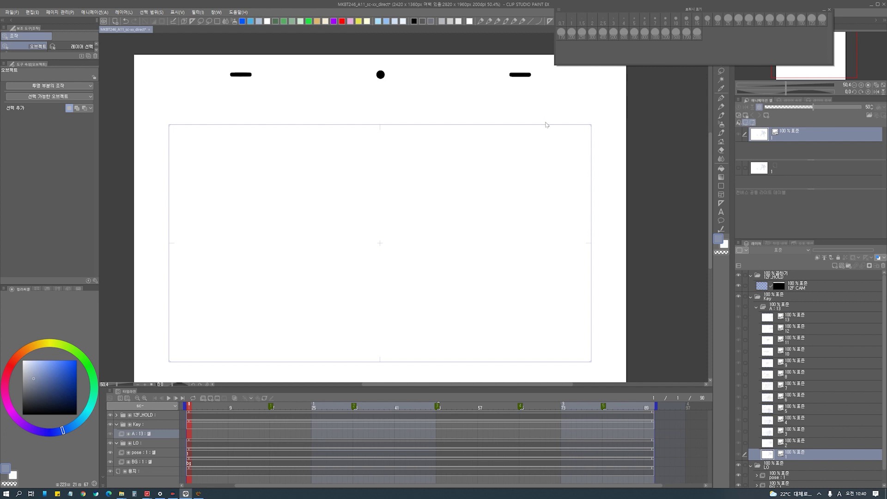
key(ctrl+z)
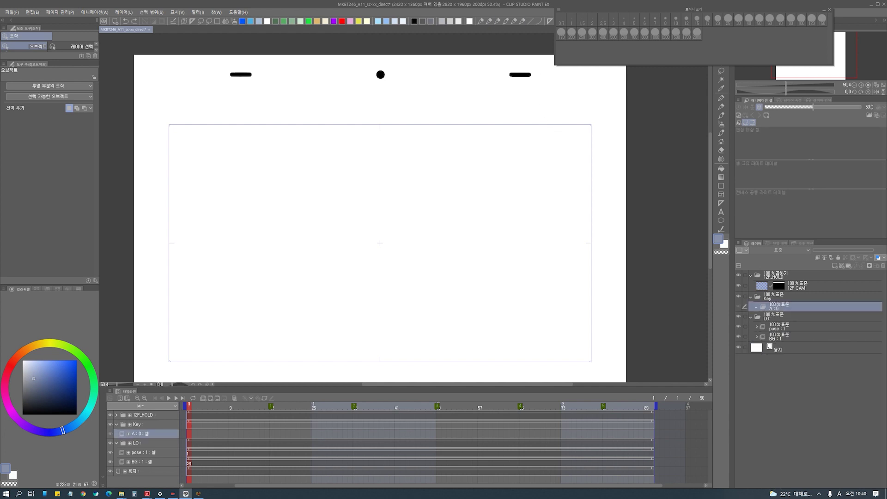
- Import the 13 selected XnView images into the A animation folder and check layers 2, 13, 1 and 4
key(alt+Tab)
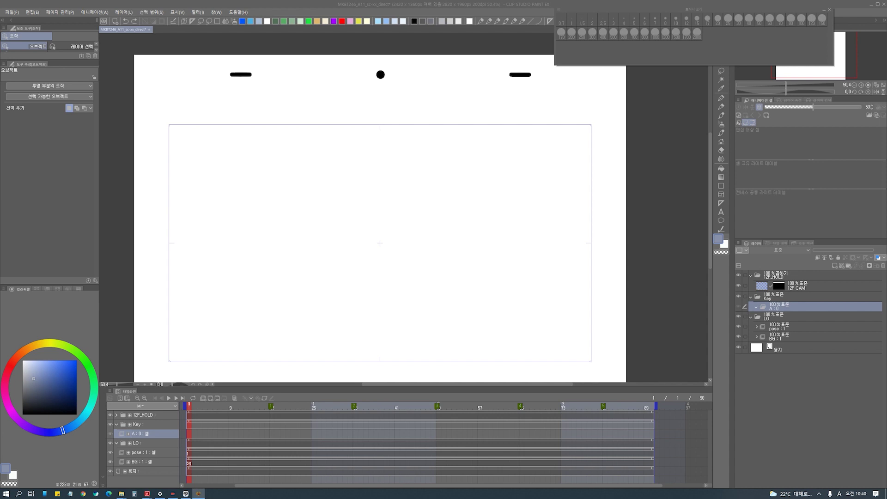
drag(761, 287, 812, 311)
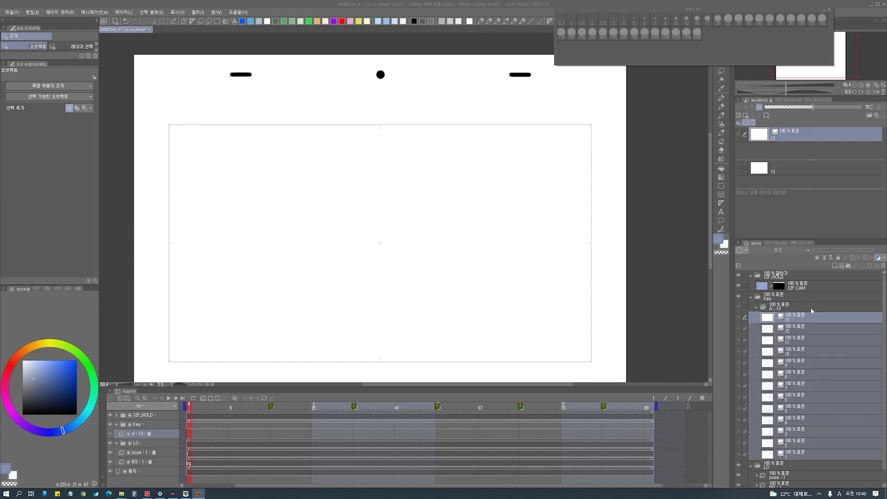
click(792, 444)
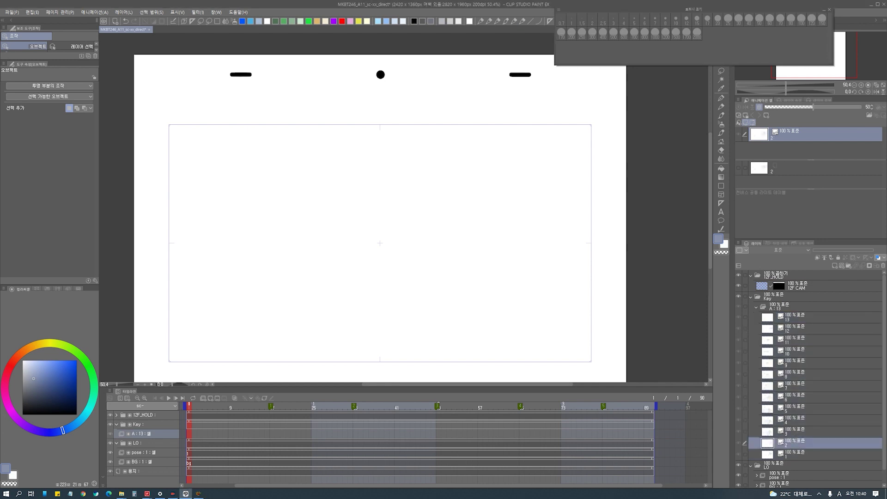
click(796, 318)
click(797, 455)
click(802, 445)
click(797, 419)
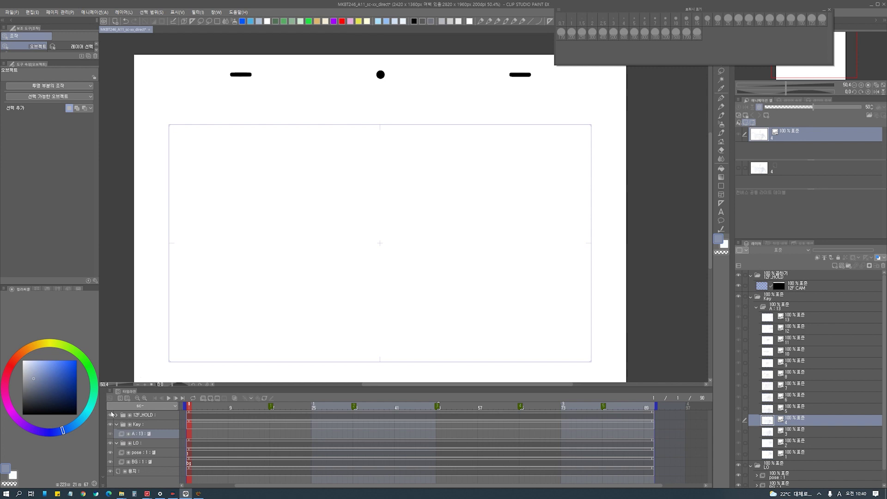
- Batch-assign existing cels 1 to 13 on the A track from frame 1, with 2 frames per cel
click(190, 433)
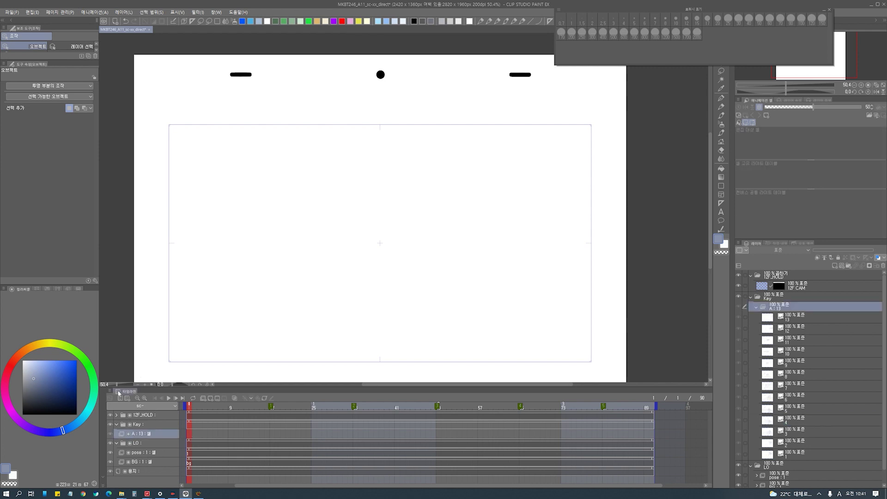
click(110, 391)
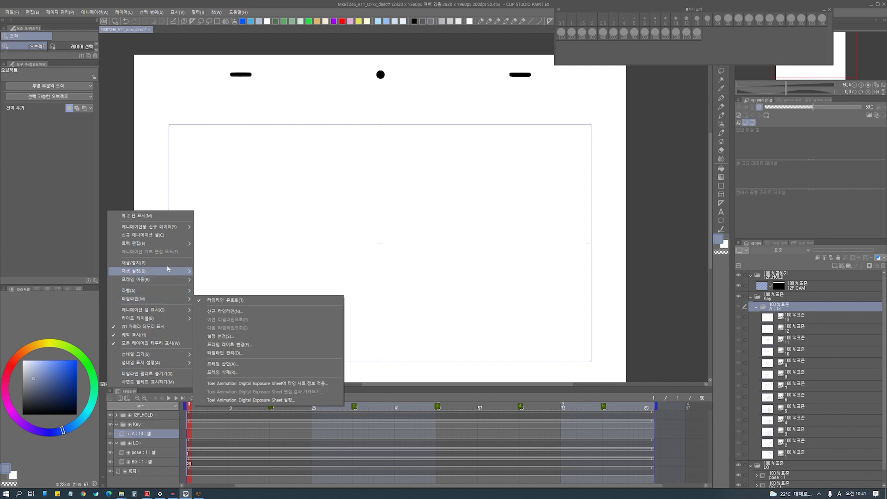
mouse_move(172, 243)
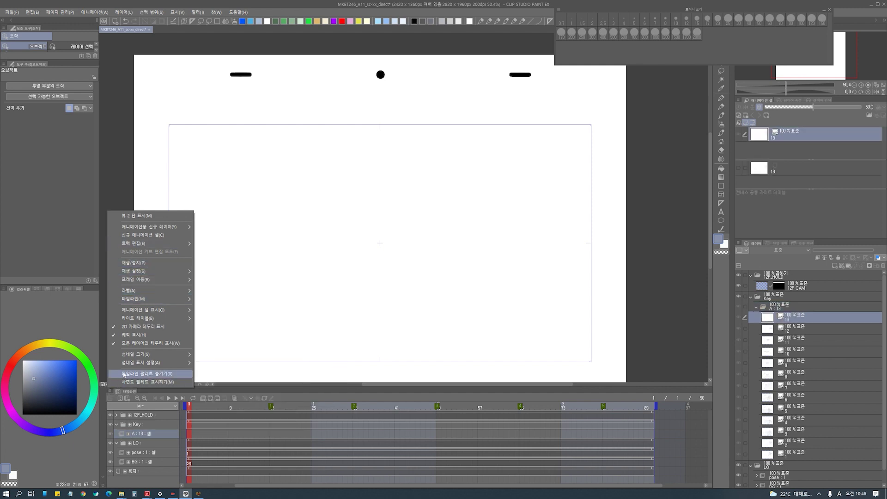
mouse_move(166, 301)
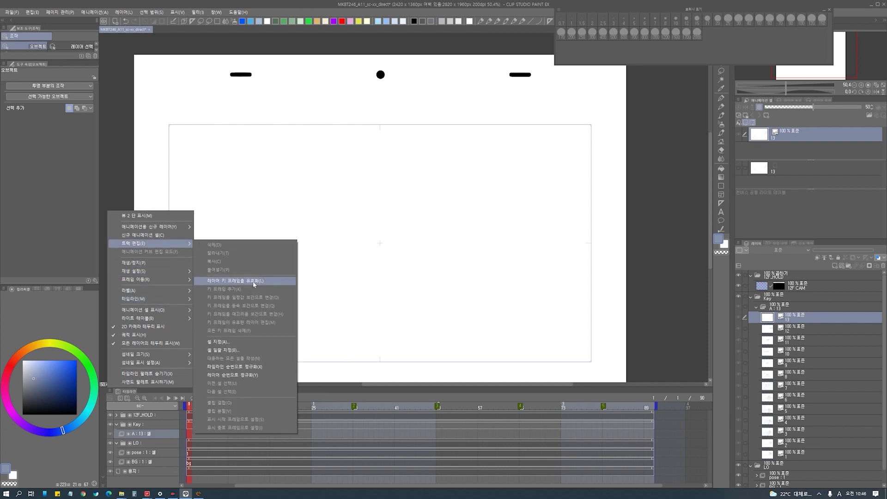
click(238, 349)
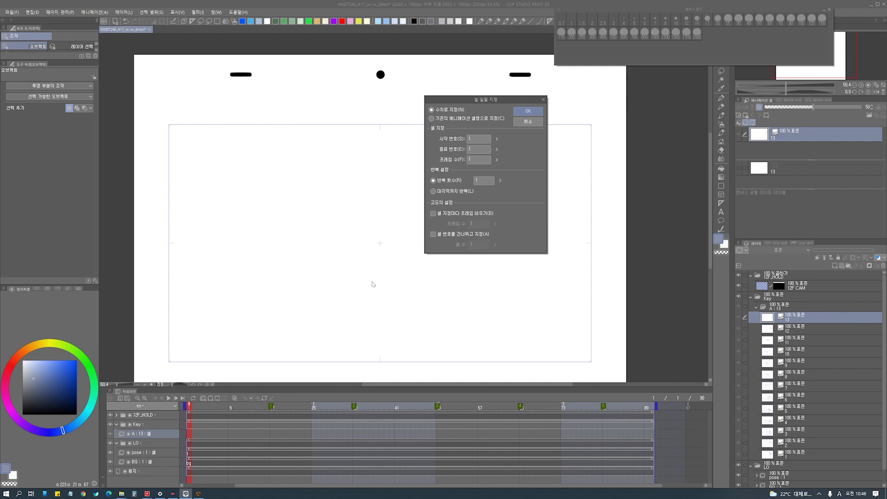
click(431, 119)
click(496, 139)
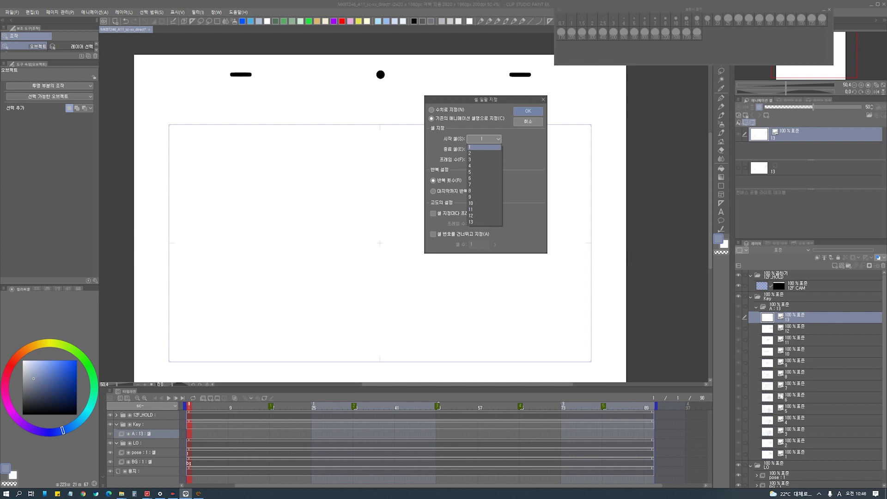
click(502, 137)
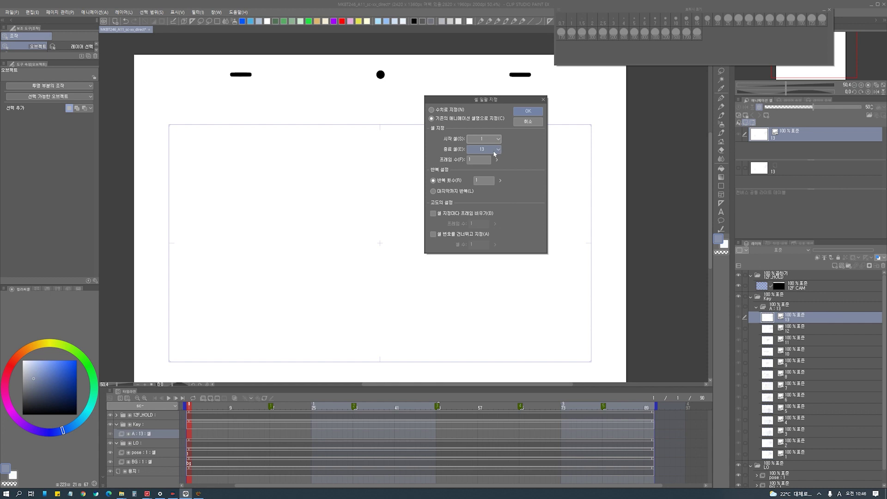
drag(478, 160, 439, 174)
text(2)
click(528, 111)
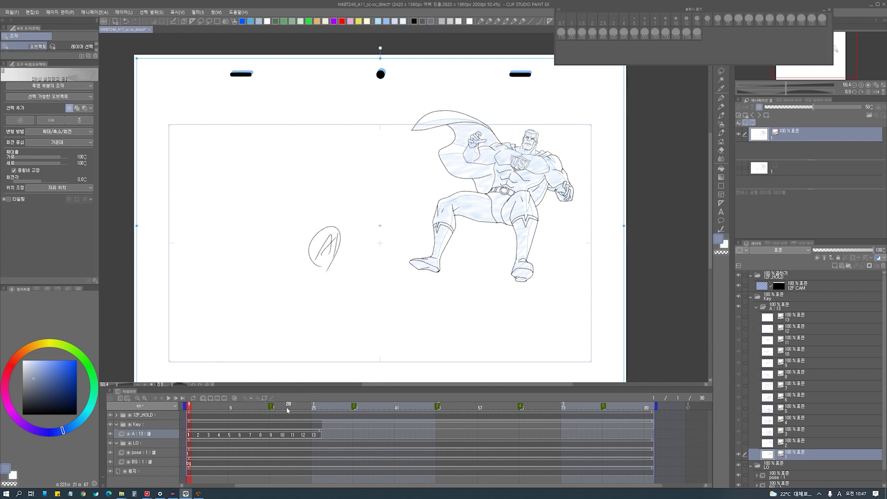
- Retime the A track by moving cel 2 to frame 5 and cel 3, with the cels after it, to frame 12
key(Right)
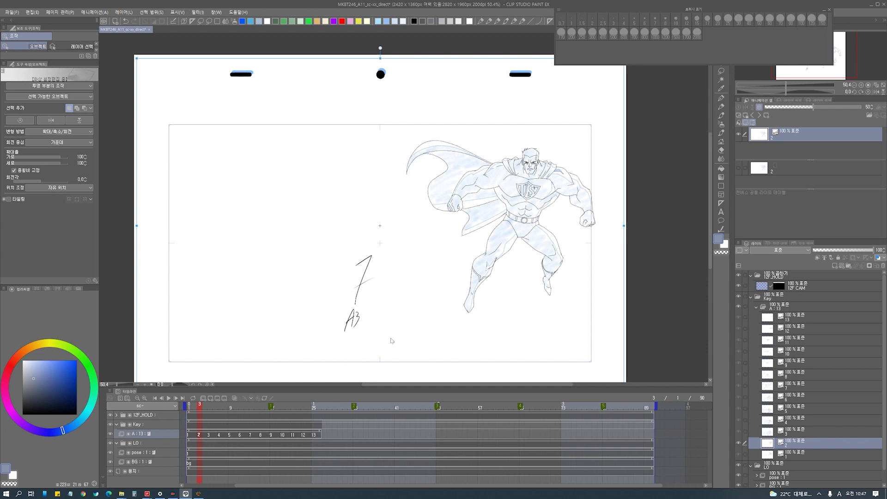
mouse_move(330, 434)
mouse_down()
mouse_move(199, 437)
mouse_move(233, 437)
mouse_up()
click(200, 438)
click(196, 437)
click(236, 438)
drag(213, 439, 211, 439)
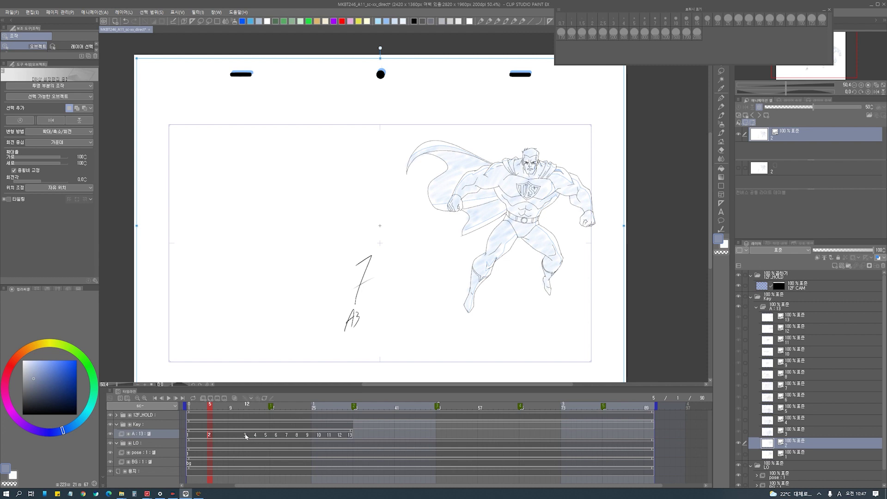
click(247, 437)
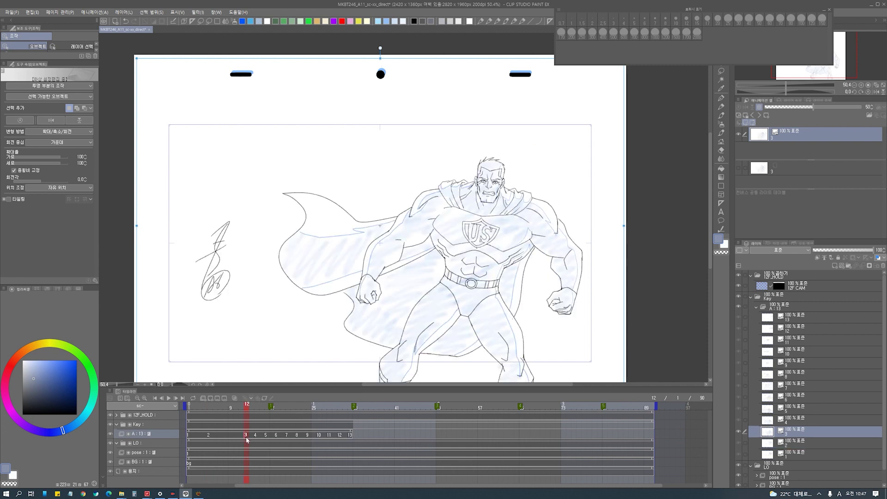
- Add an inbetween mark at frame 3 between cels 1 and 2, keeping cel 2 at frame 5
click(199, 438)
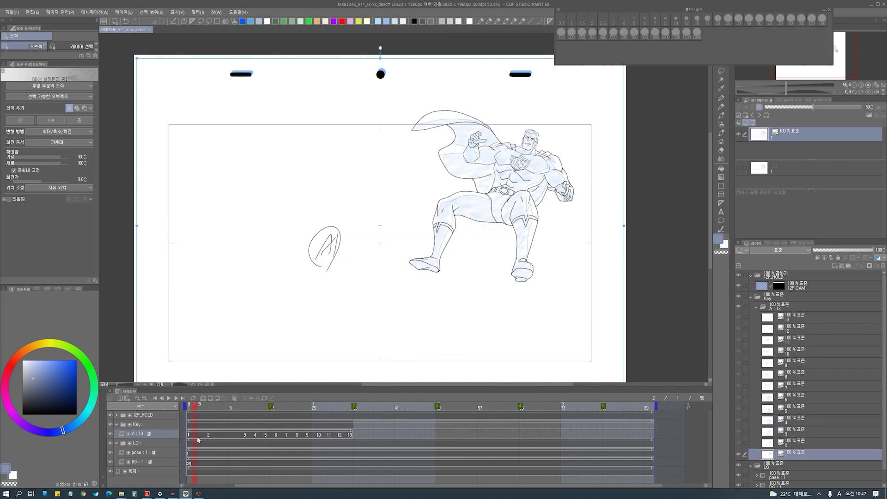
click(192, 438)
drag(209, 436, 203, 437)
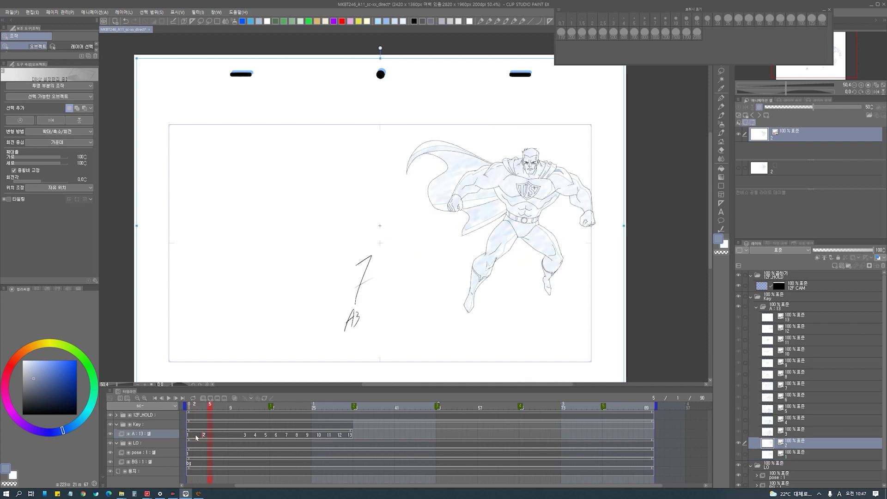
click(197, 437)
click(200, 437)
drag(206, 439, 211, 438)
click(200, 437)
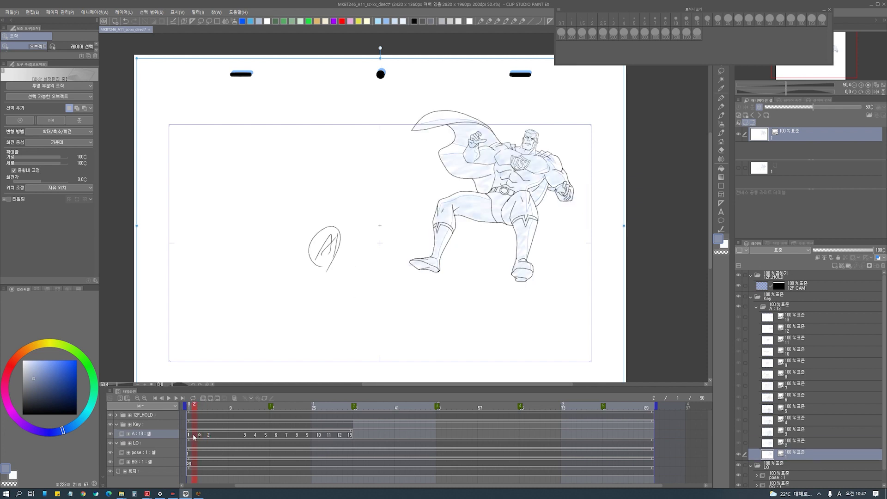
- Add inbetween marks at about frames 7 and 9 on the A track and move cel 3 to about frame 11
click(209, 437)
click(243, 438)
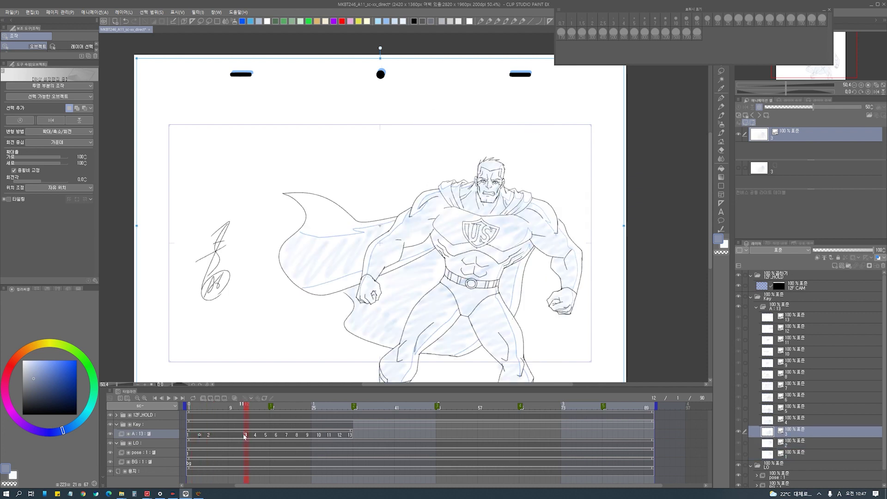
click(221, 441)
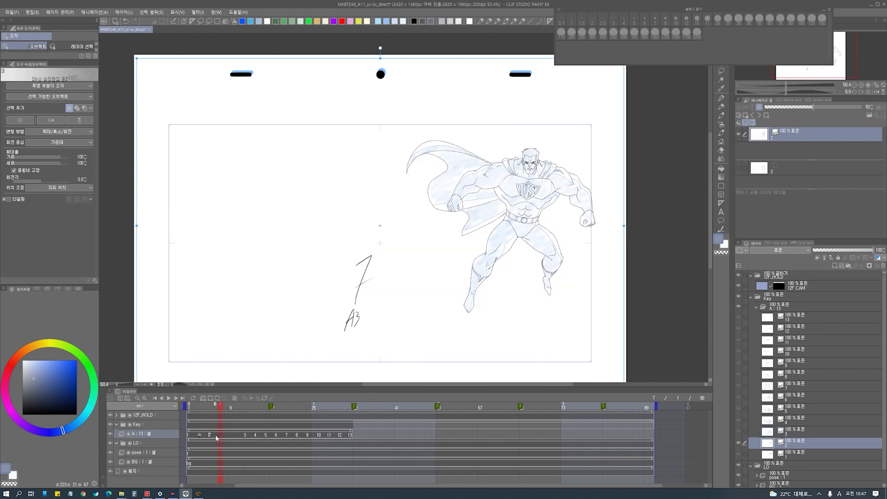
drag(212, 435, 247, 438)
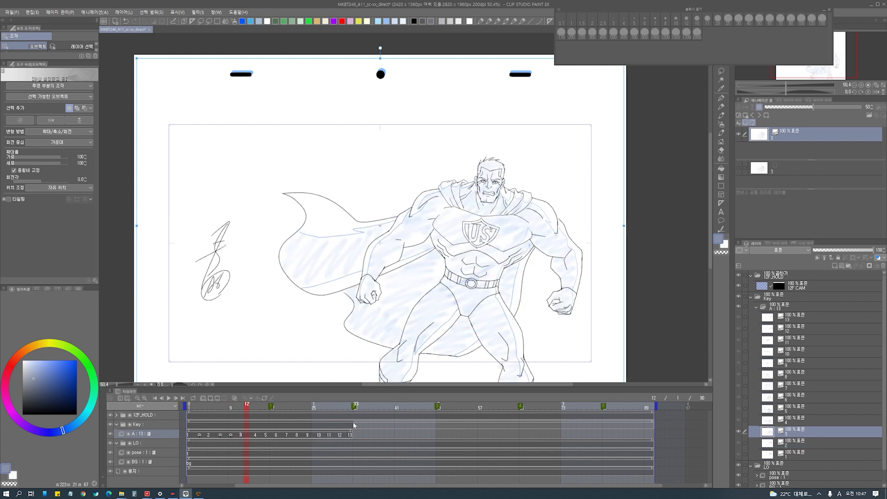
- Move cel 4 to about frame 17 with the later cels following, and add two inbetween marks between cels 3 and 4
click(257, 436)
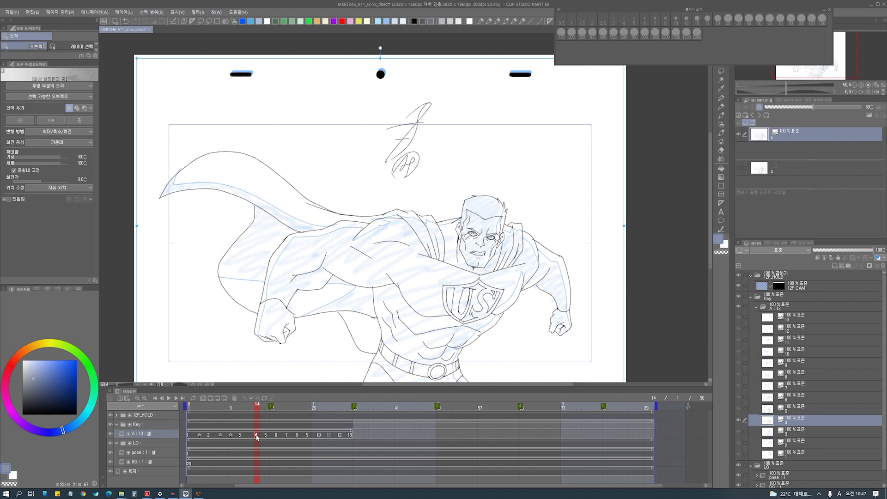
click(247, 437)
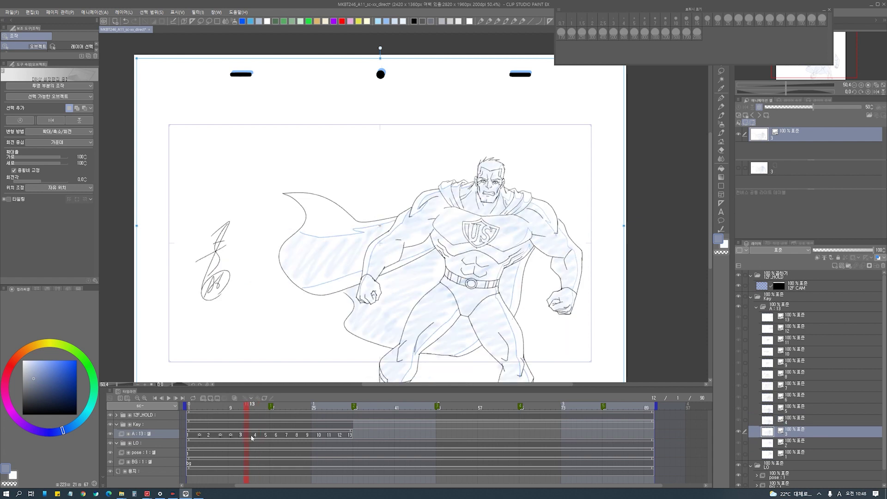
click(262, 436)
mouse_move(282, 437)
mouse_down()
mouse_move(254, 437)
mouse_move(274, 437)
mouse_up()
click(272, 436)
click(282, 435)
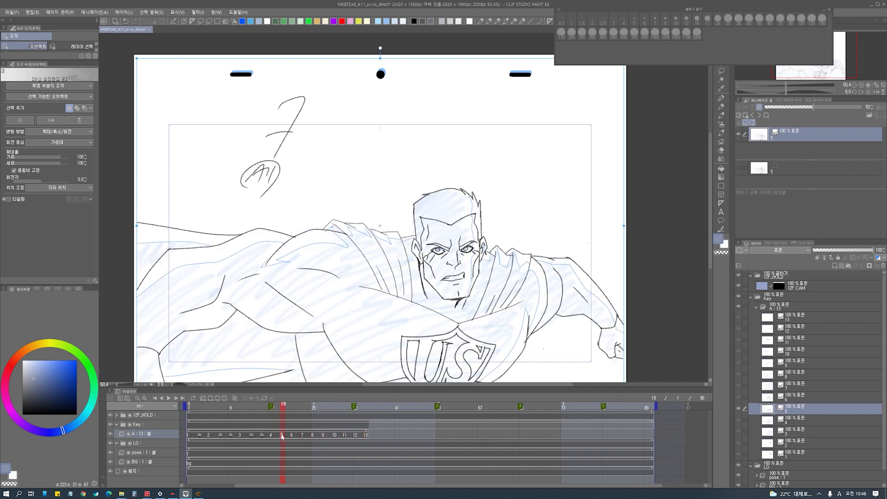
- Add an inbetween mark between cels 4 and 5, and move cel 5 to about frame 21 and cel 6 to about frame 23
mouse_move(280, 438)
mouse_down()
mouse_move(299, 437)
mouse_move(291, 437)
mouse_up()
click(299, 437)
click(311, 438)
click(313, 437)
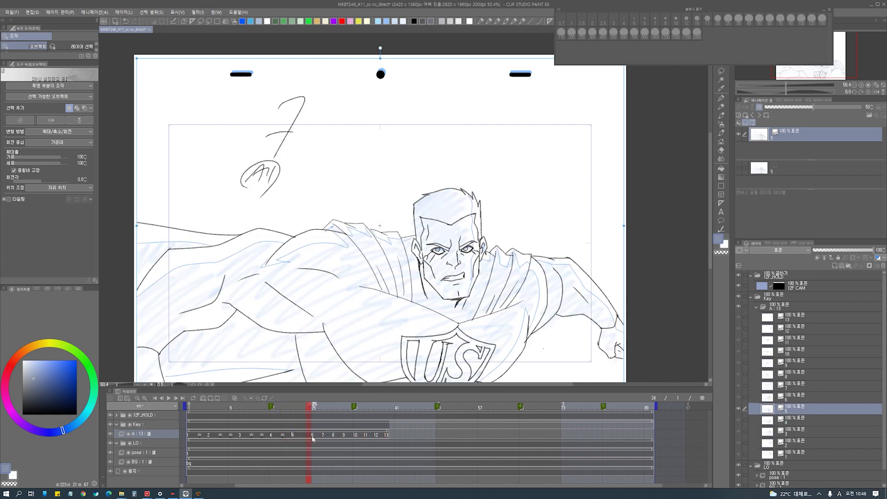
drag(307, 436, 304, 436)
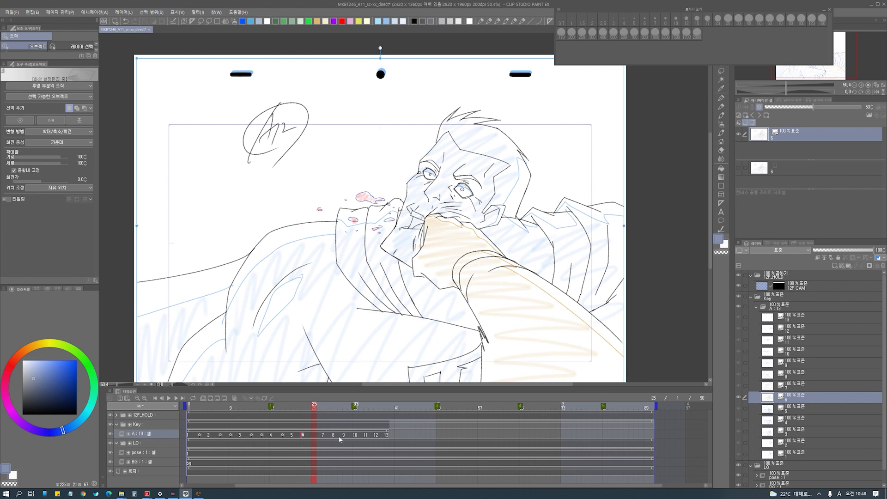
- Spread cels 7 to 13 along the A track to about frames 28, 36, 41, 45, 49, 53 and 57
drag(417, 434, 378, 439)
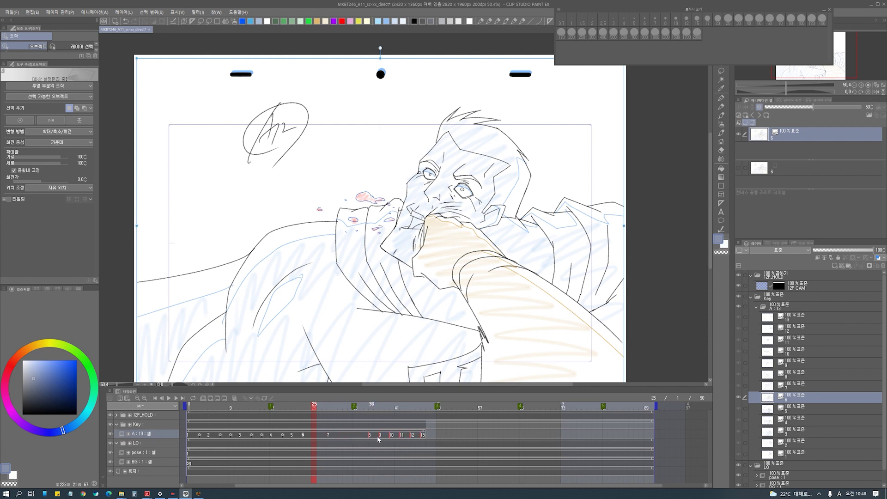
drag(441, 435, 462, 437)
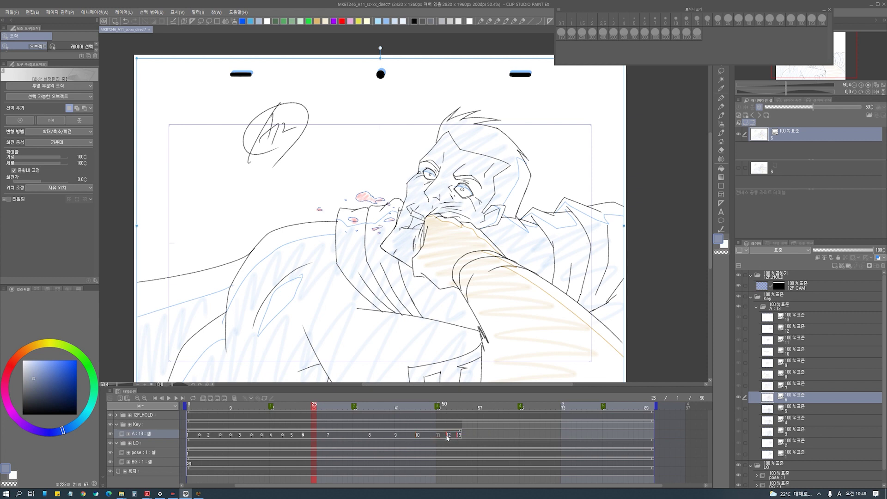
click(469, 435)
drag(469, 436, 479, 436)
- Shorten the timeline's playback range to end at frame 60 and go to the end of the A track
mouse_move(652, 408)
mouse_down()
mouse_move(498, 420)
mouse_move(497, 410)
mouse_move(507, 408)
mouse_move(499, 432)
mouse_move(500, 406)
mouse_up()
click(499, 434)
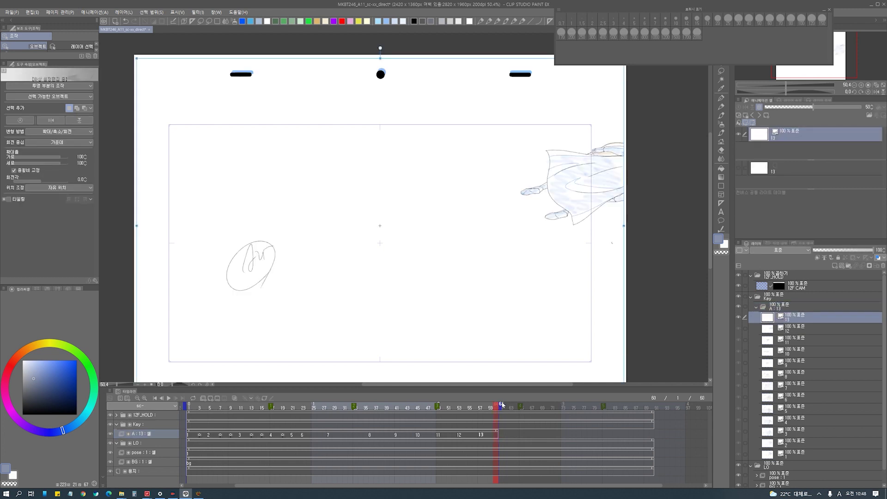
key(Return)
- Collapse the A folder and add a new animation folder above it inside the Key folder
click(757, 307)
click(780, 309)
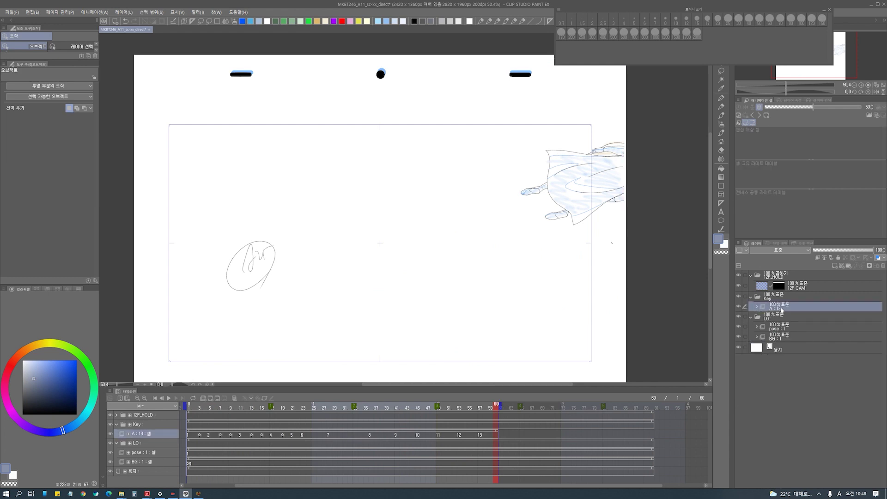
click(202, 398)
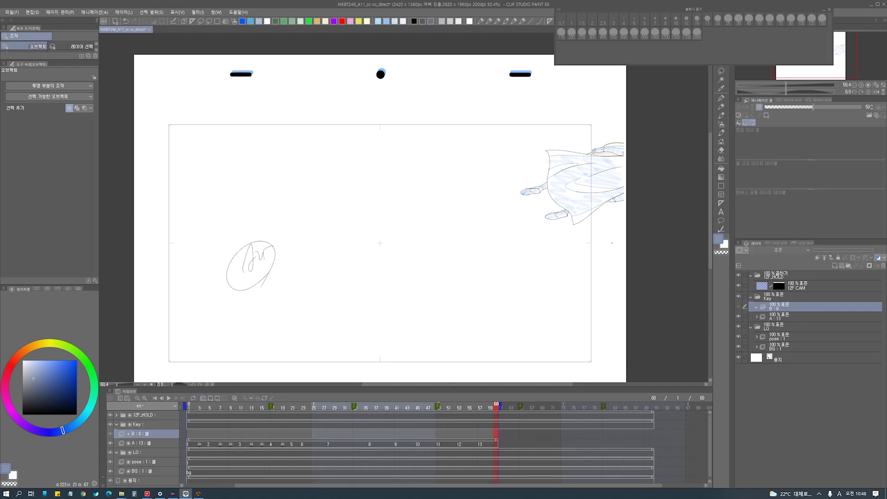
- Switch to XnView Classic, select 1.jpg to 8.jpg in the superman sc-0280 key b folder, and import them into the B animation folder
click(198, 494)
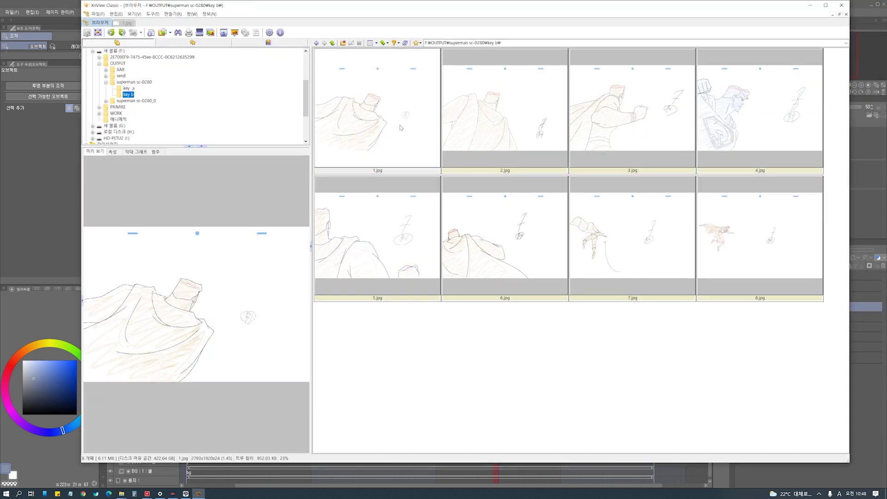
click(401, 128)
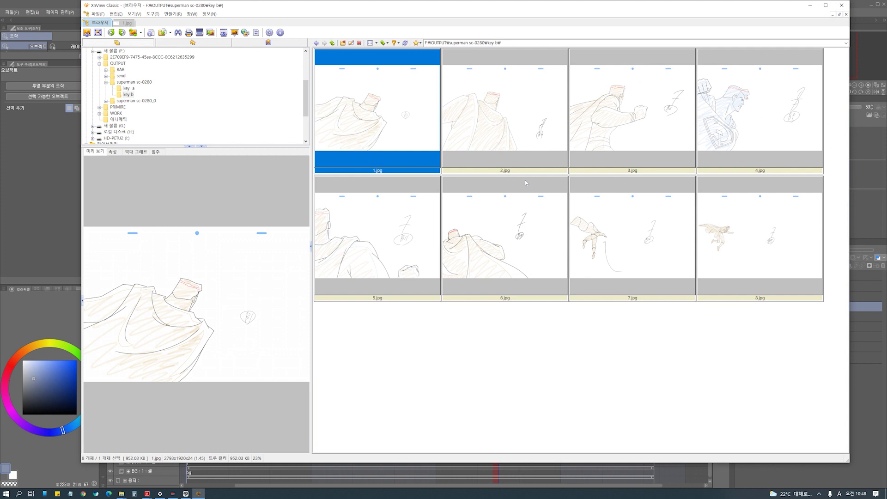
shift+click(796, 277)
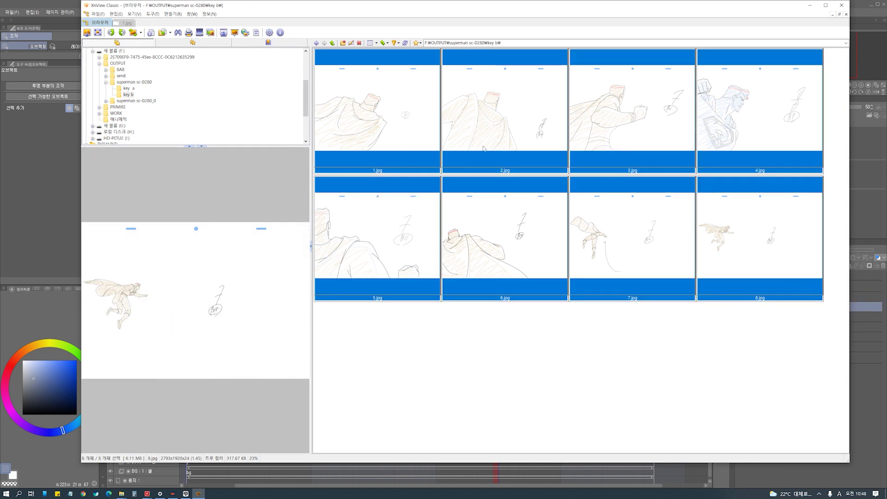
drag(340, 60, 386, 139)
drag(411, 8, 450, 0)
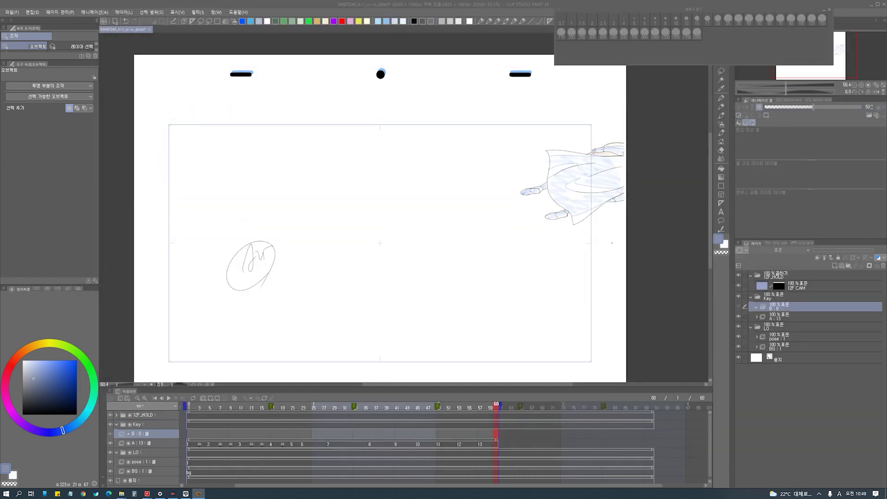
drag(619, 0, 797, 312)
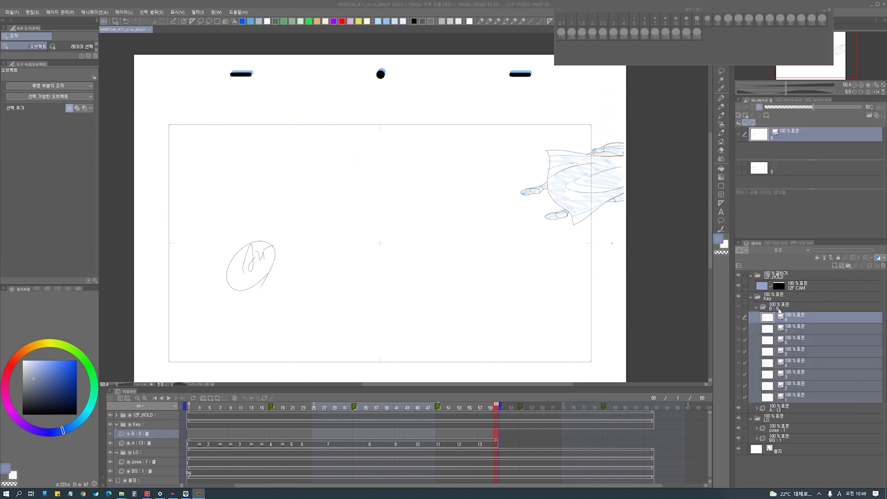
- Check layers 1 and 8 in the B folder and select frame 1 on the B track
click(780, 309)
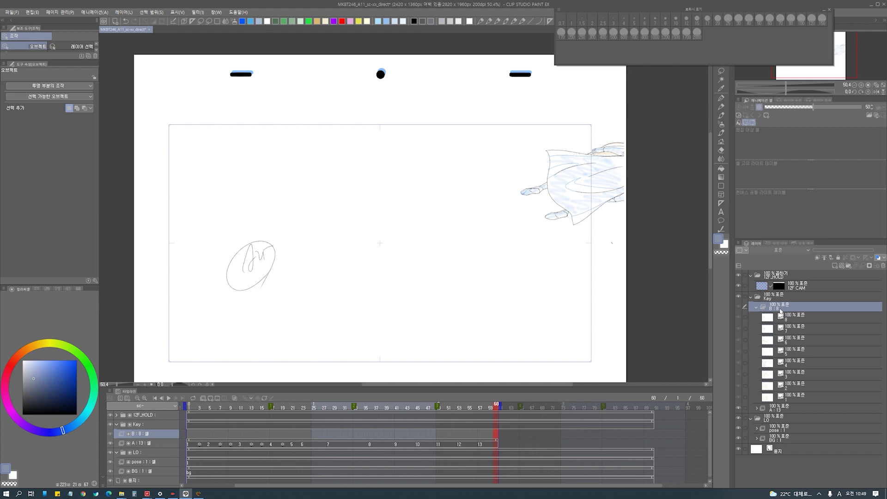
click(786, 396)
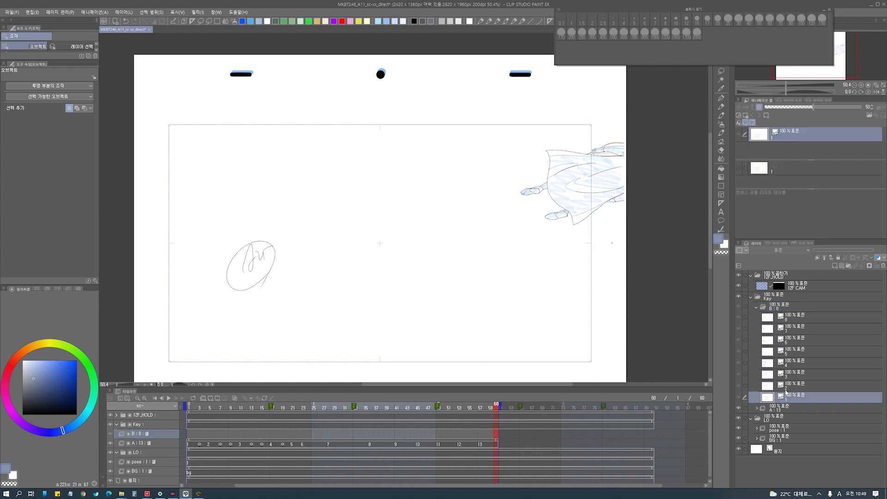
click(790, 320)
click(191, 433)
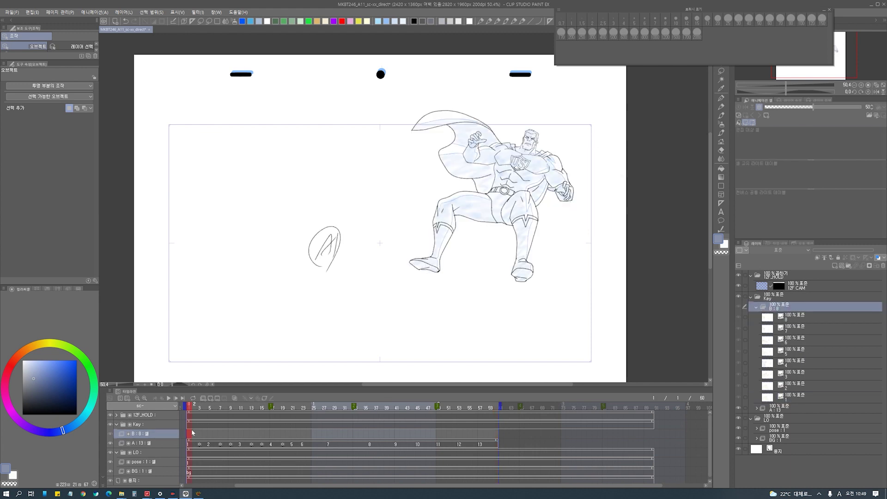
- Batch-assign cels 1 to 8 to the B track from frame 1, one frame each, and play the animation
key(ctrl+b)
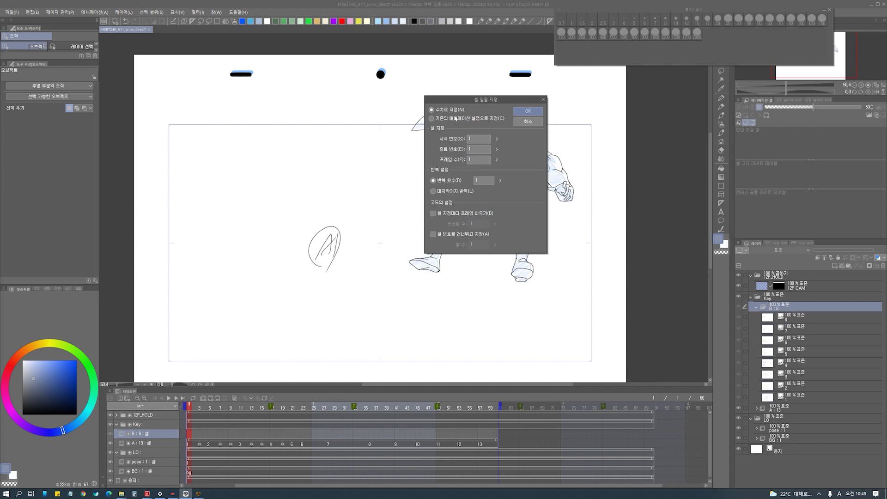
click(530, 111)
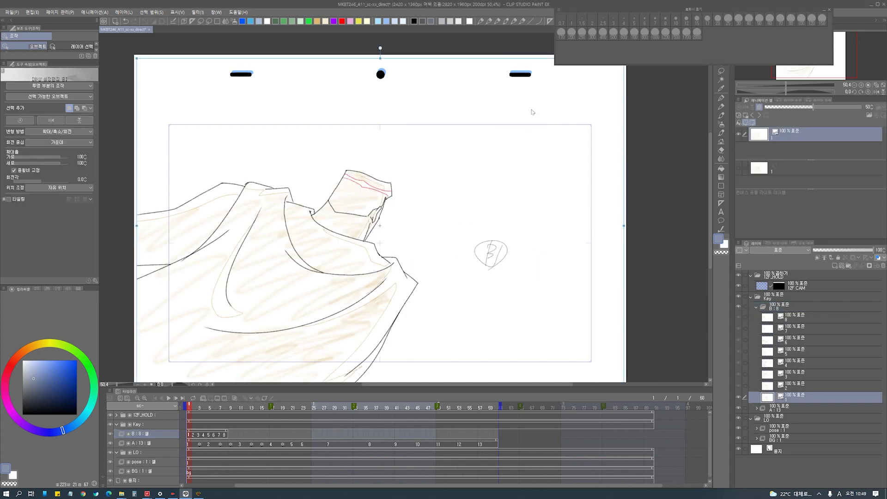
key(space)
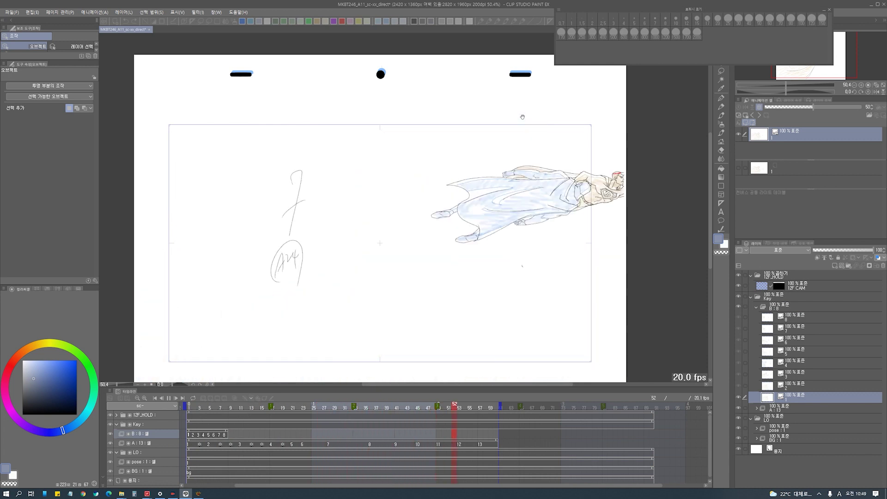
click(247, 449)
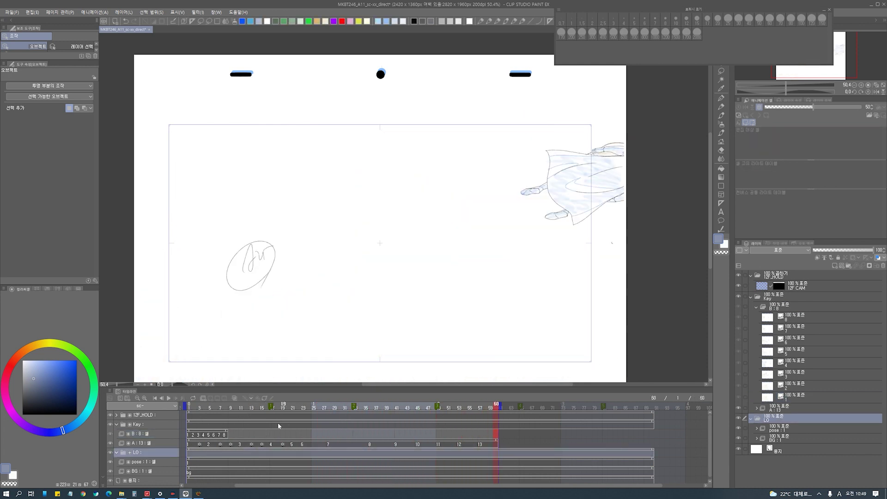
- Lower the B folder's opacity to 41% and compare B cel 7 with the A drawing at frame 7
click(221, 435)
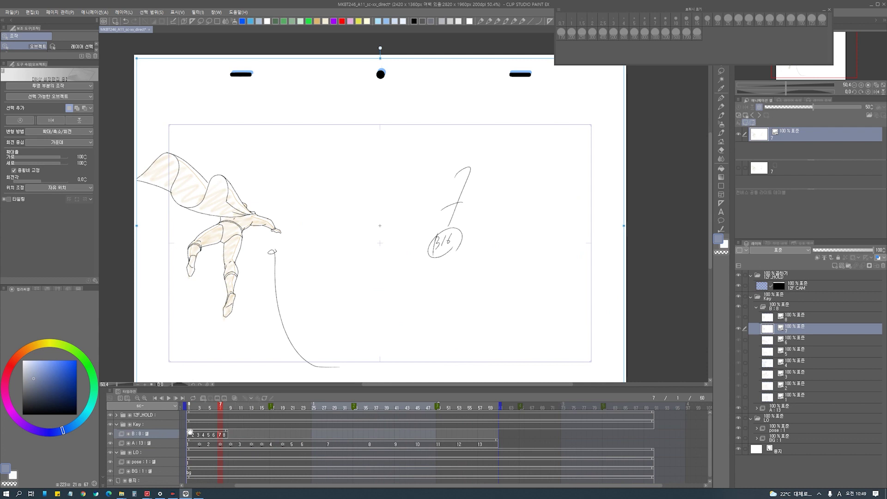
click(790, 308)
click(838, 250)
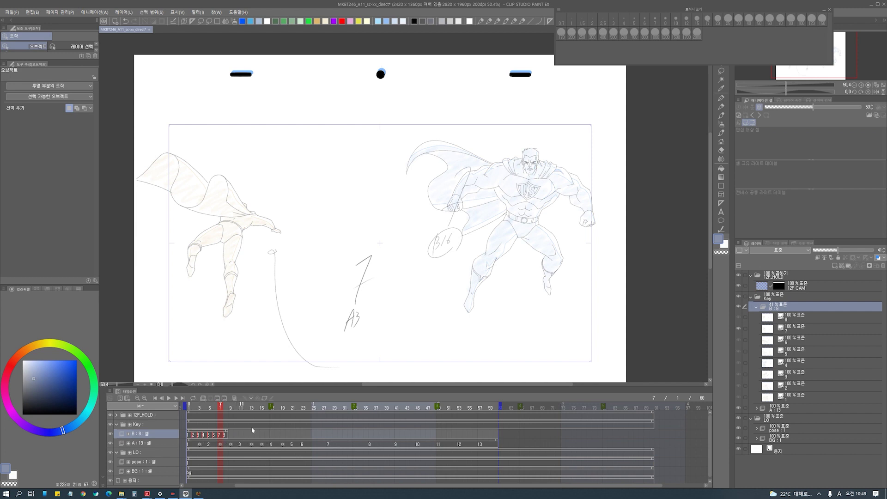
click(237, 435)
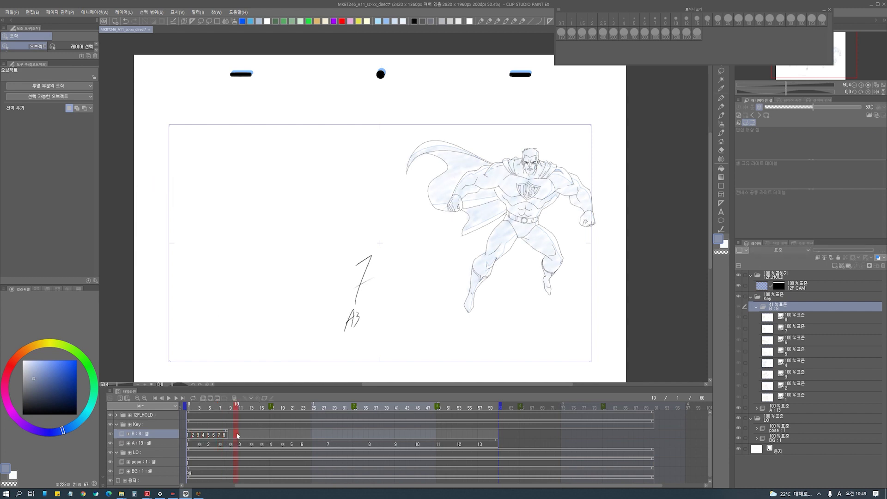
- Batch-assign B cels 1 to 8 by existing animation cel names from frame 1, holding each for two frames
click(190, 435)
click(217, 398)
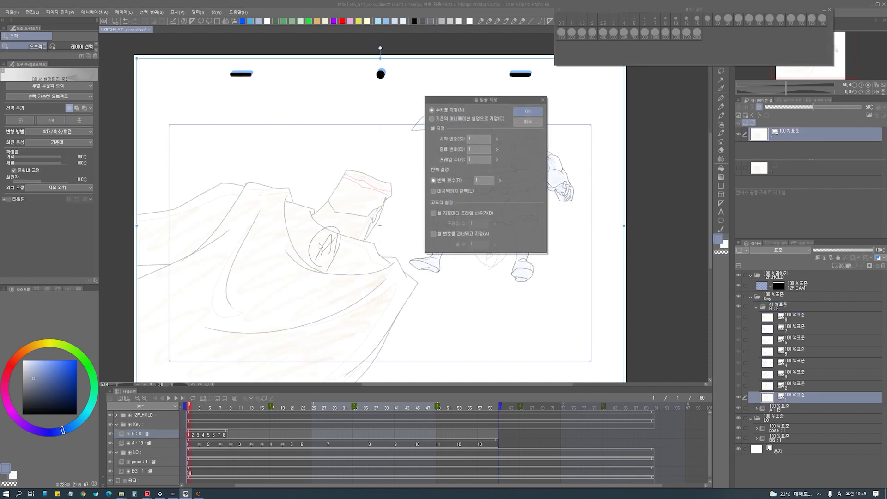
click(432, 118)
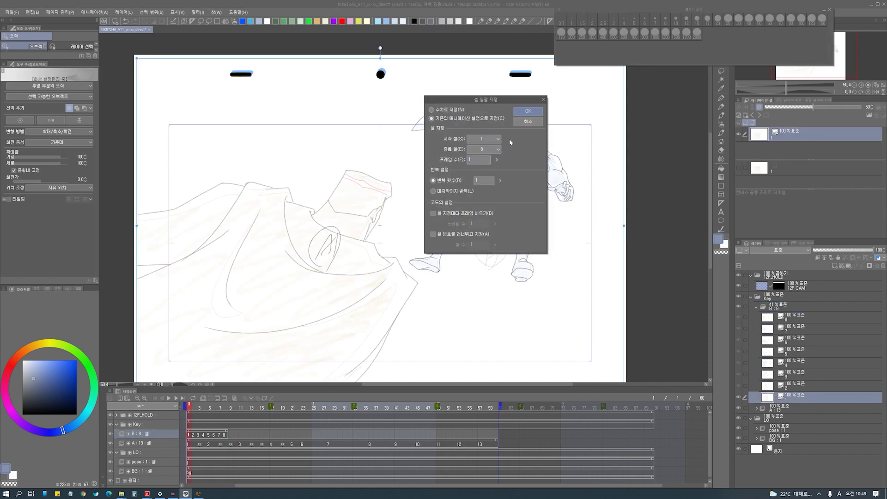
click(527, 111)
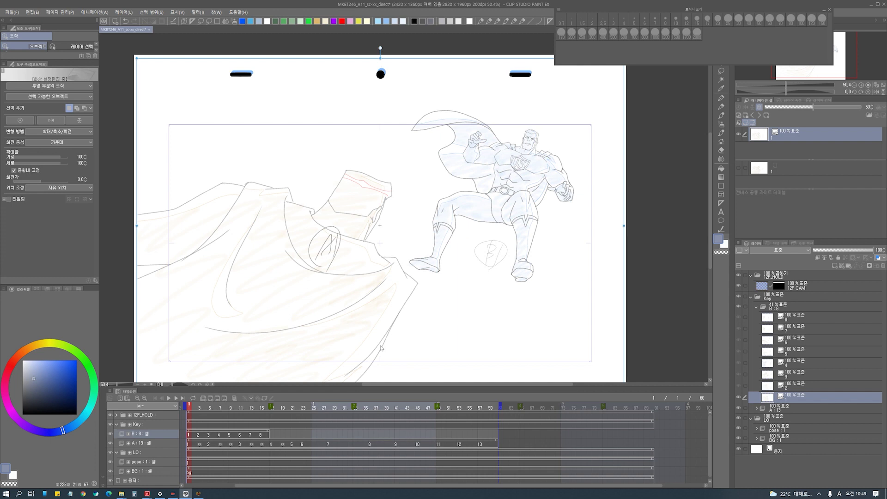
- Step repeatedly through the B cels from frame 1 to compare each pose with the A drawings underneath
key(Right)
key(Right)
key(Right)
key(Right)
key(Right)
key(Right)
key(Right)
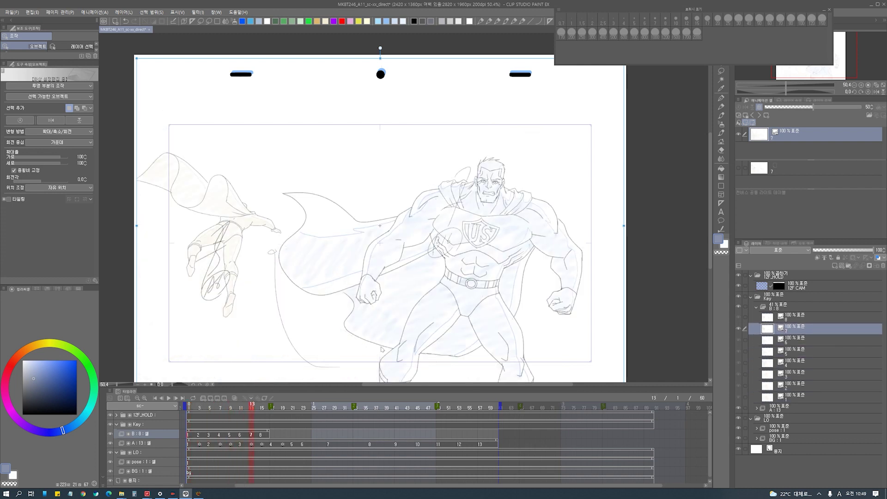
key(Home)
key(Right)
key(Right)
key(Right)
key(Right)
key(Right)
key(Right)
key(Right)
key(Home)
key(Right)
key(Left)
- Step through the A track's cels from around frame 11 to examine how the A drawings are timed
click(240, 445)
key(Right)
key(Right)
key(Right)
key(Right)
key(Right)
key(Right)
key(Right)
key(Right)
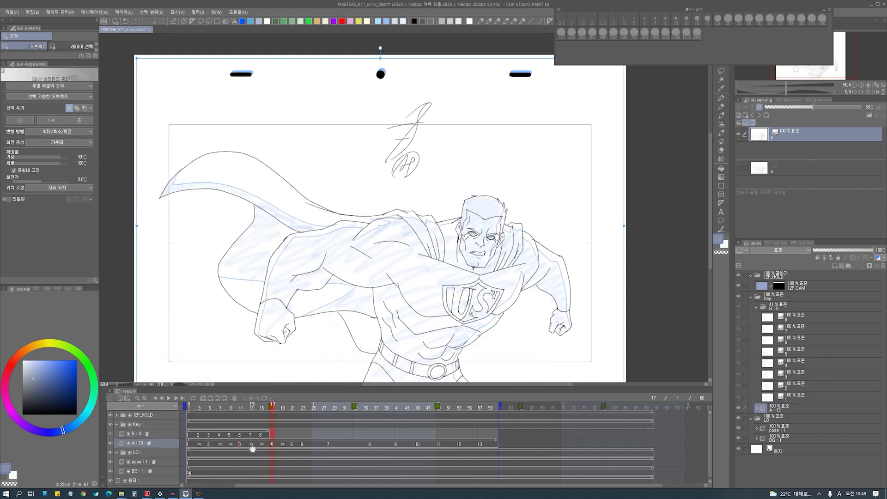
key(Right)
key(Right)
key(Left)
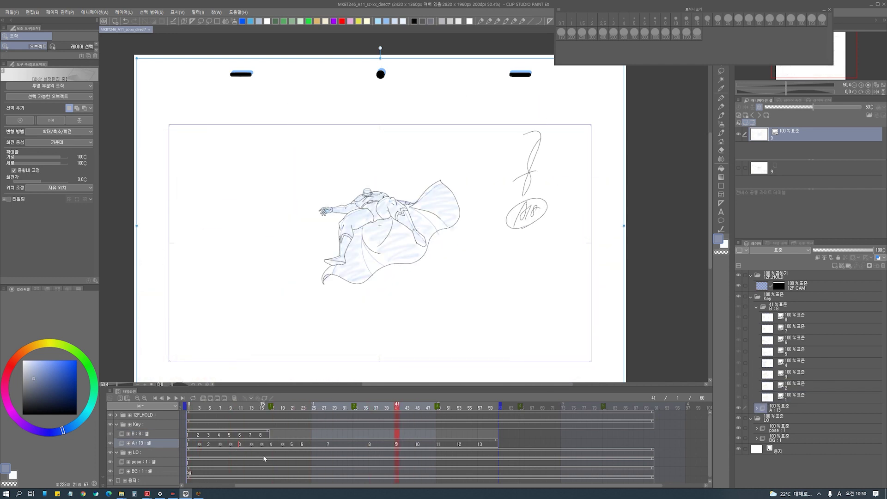
- Spread the B cels from cel 1 at frame 10 to cel 8 at frame 36, extend the clip to frame 40, and check playback
drag(268, 433, 318, 442)
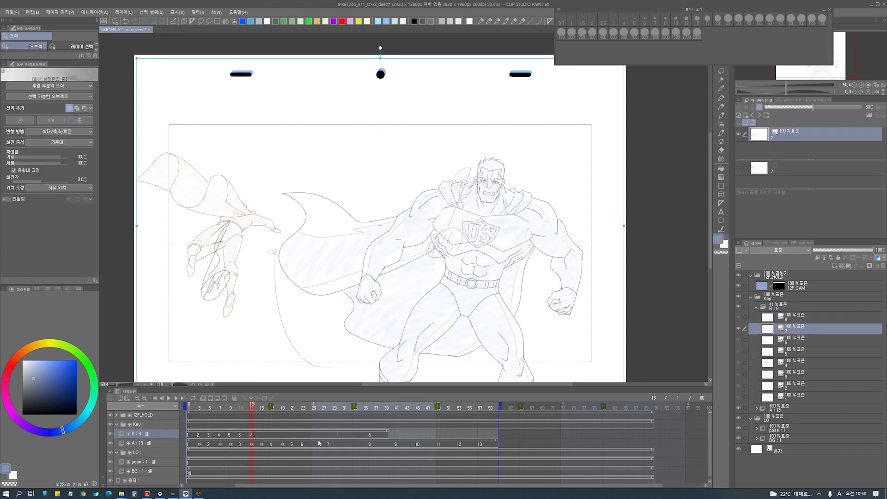
drag(240, 435, 308, 436)
drag(230, 435, 256, 436)
drag(199, 435, 236, 437)
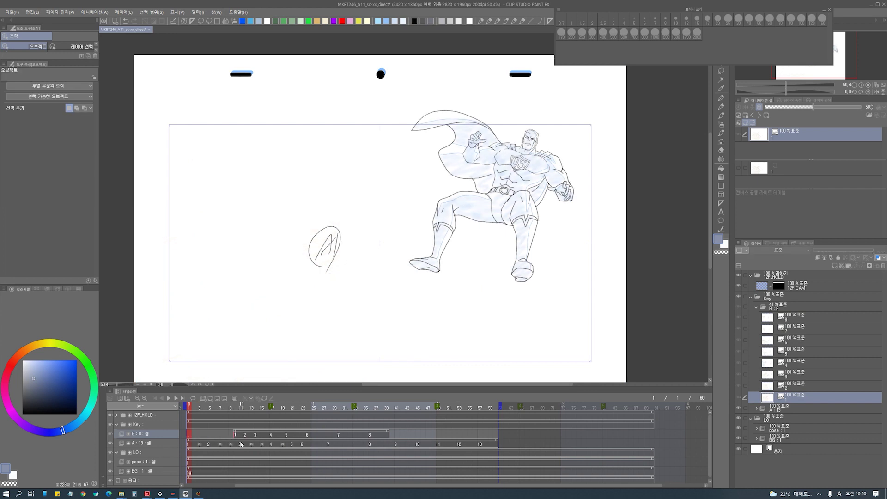
click(192, 436)
key(space)
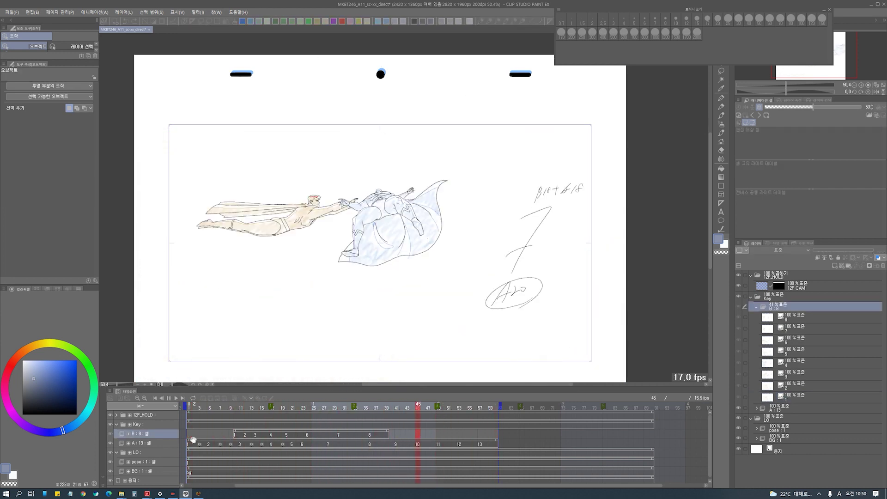
click(389, 435)
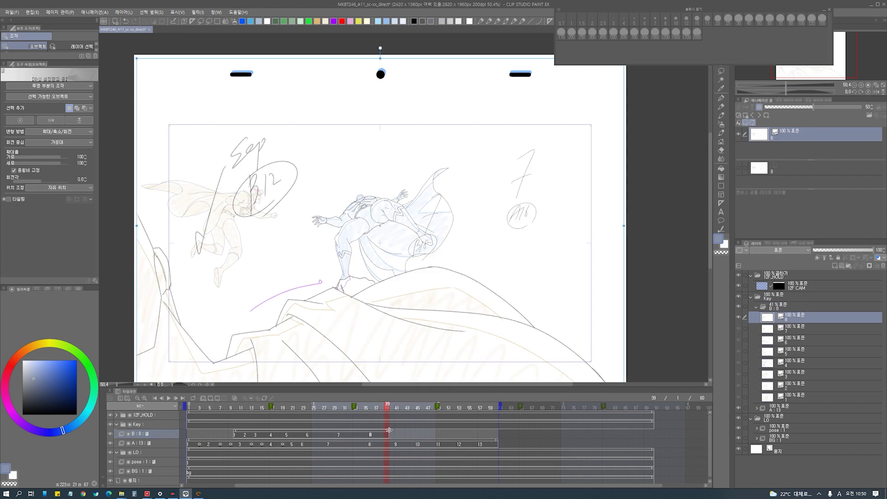
click(393, 435)
click(239, 435)
- Restore the B folder's opacity to 100% and play the animation
click(806, 307)
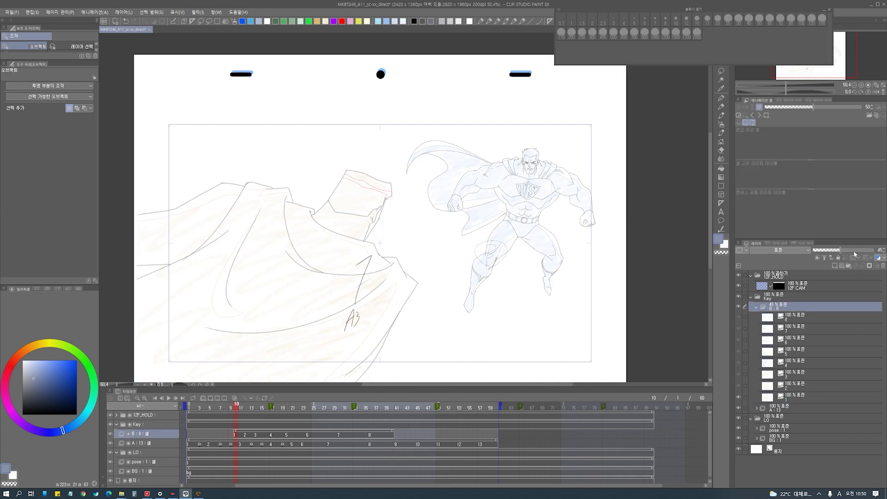
drag(842, 250, 877, 250)
key(space)
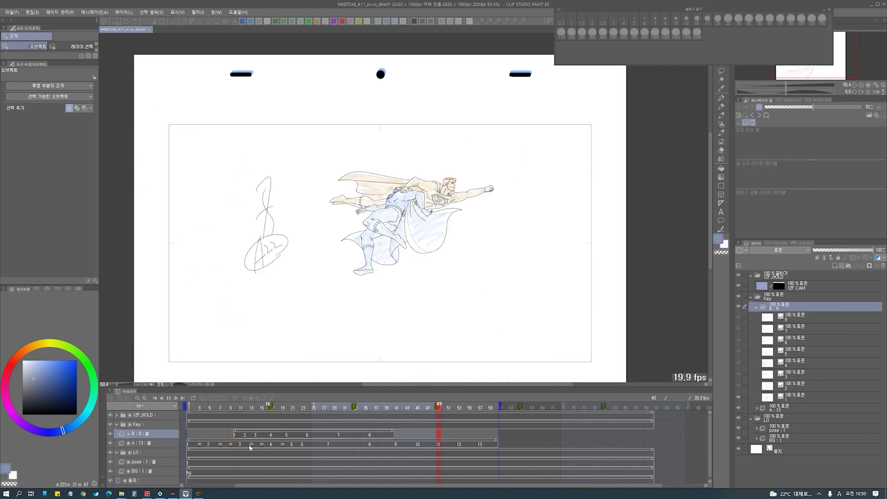
key(space)
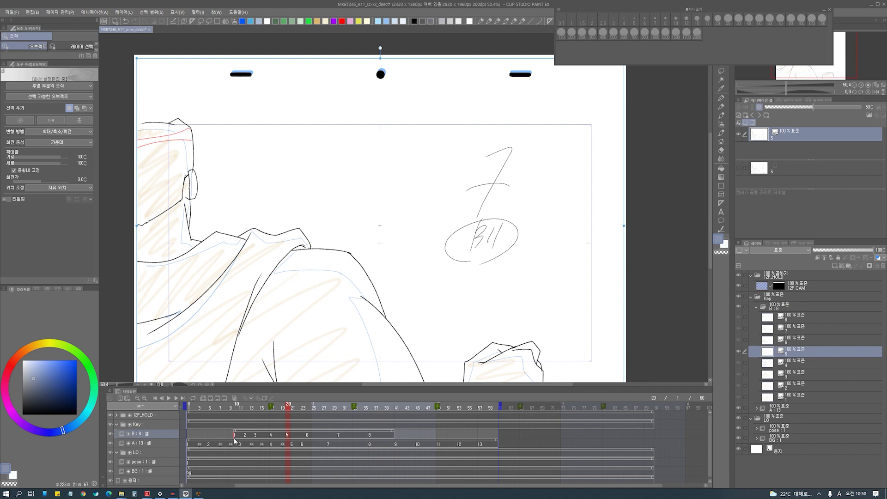
- Lower the B folder's opacity to 46% and compare B cels 5 and 6 with the A drawings around frames 20 to 24
key(Right)
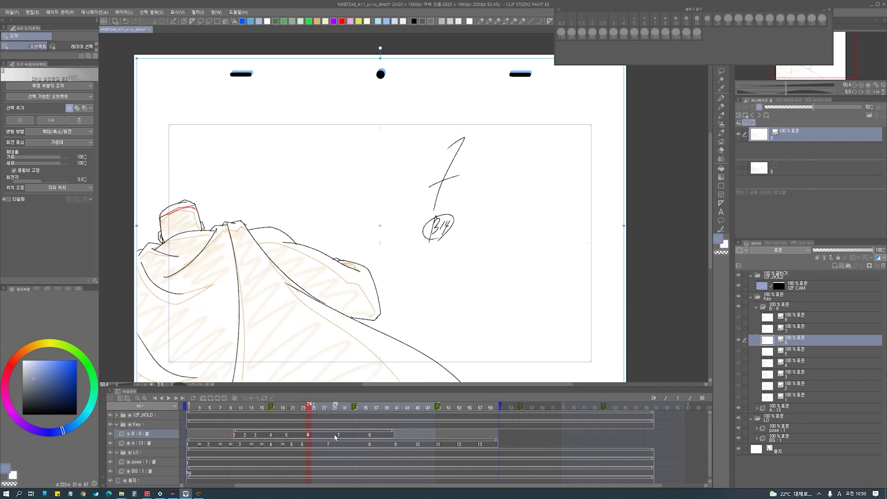
click(814, 306)
click(843, 253)
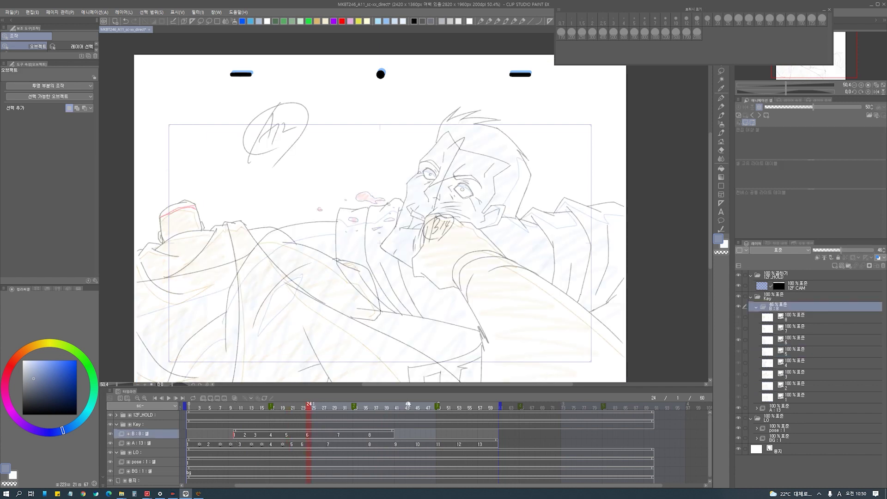
click(287, 435)
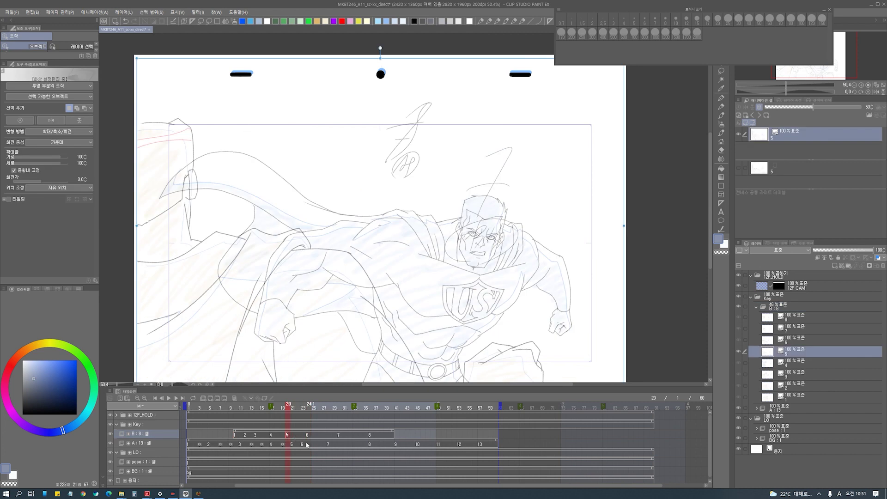
click(308, 435)
click(288, 436)
click(298, 436)
click(304, 436)
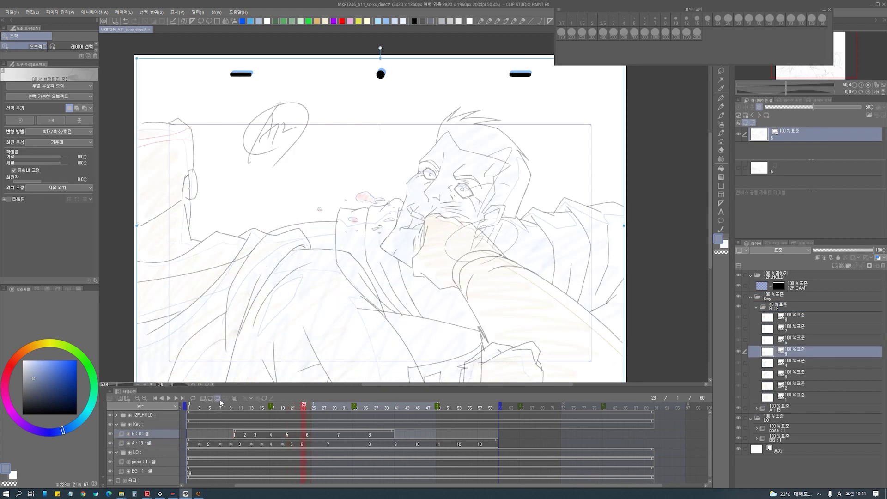
- Split the B clip at frame 23, leaving that frame empty between cel 5 and cel 6
right_click(298, 435)
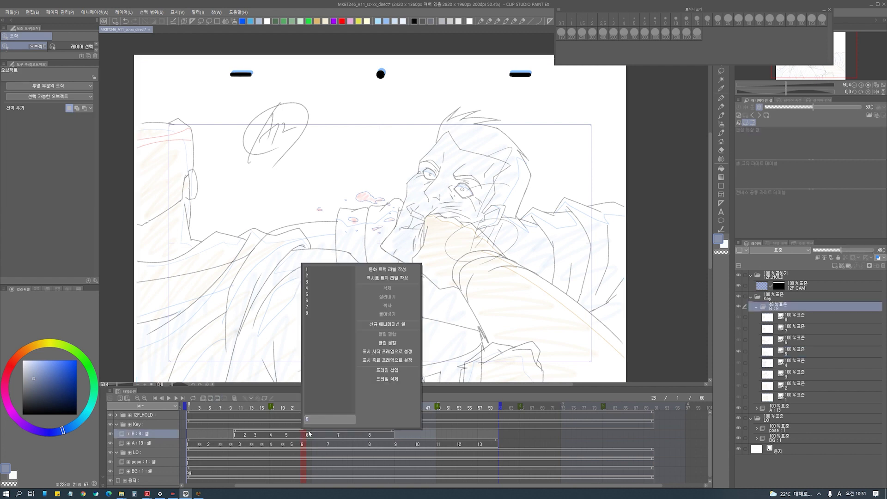
click(395, 354)
click(301, 437)
click(303, 436)
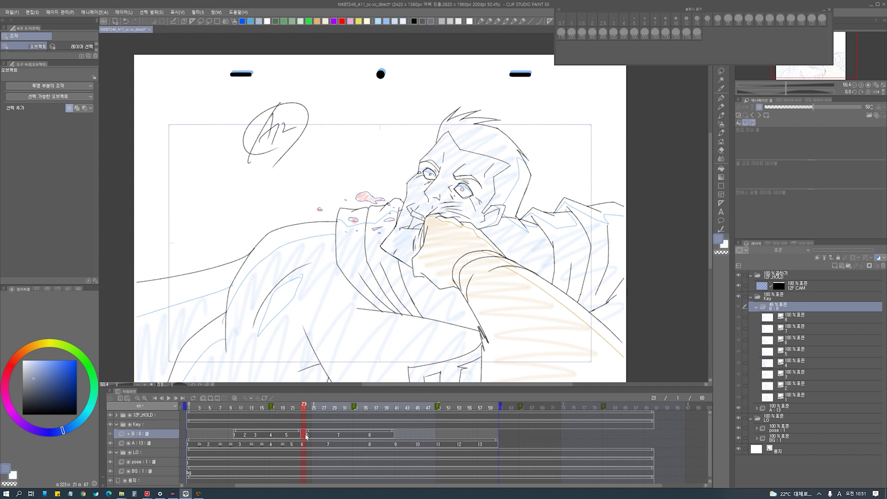
- Shift the second B clip so cel 6 starts at frame 36 together with A cel 8, and play the animation
click(308, 435)
drag(308, 435, 329, 436)
click(303, 444)
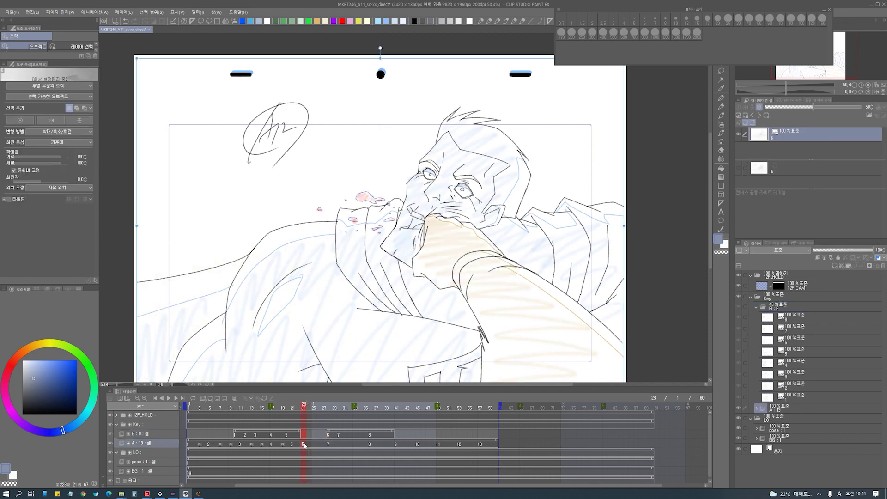
click(329, 444)
drag(338, 432, 380, 433)
click(372, 445)
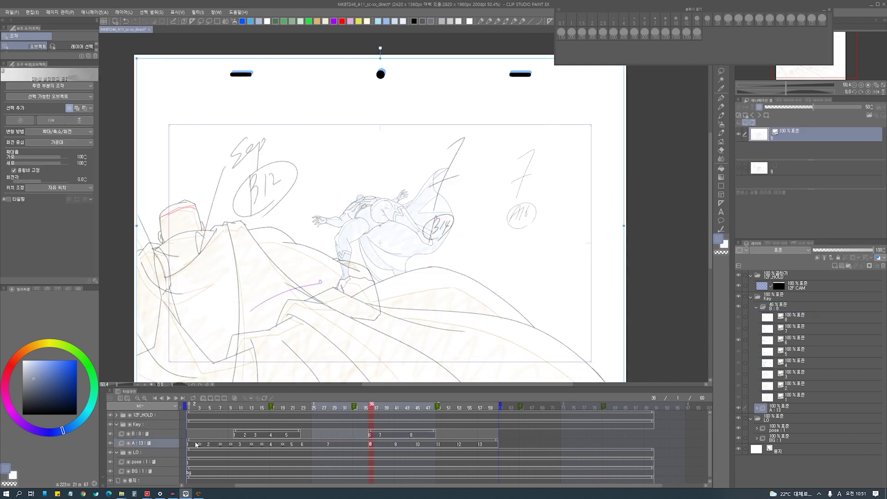
key(space)
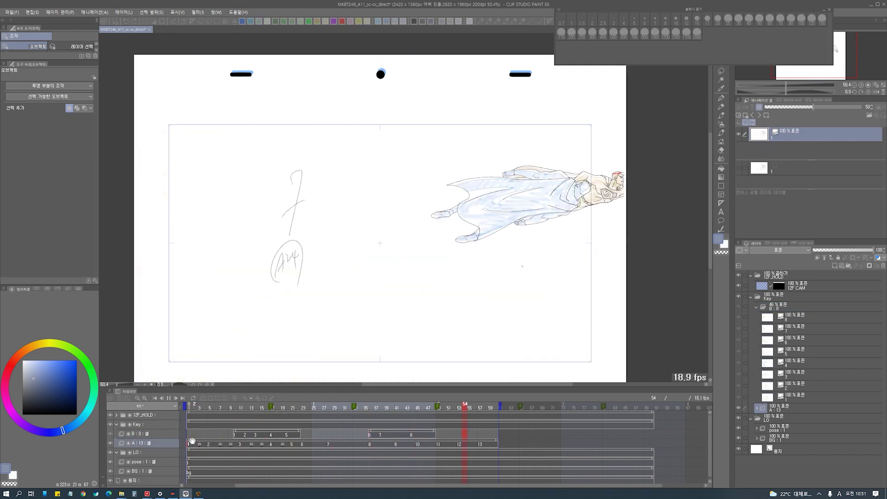
- Shorten the second B clip with cel 8 moved to frame 41, and play the animation
drag(435, 430, 397, 437)
click(412, 437)
mouse_move(409, 438)
mouse_down()
mouse_move(421, 439)
mouse_move(409, 441)
mouse_up()
key(space)
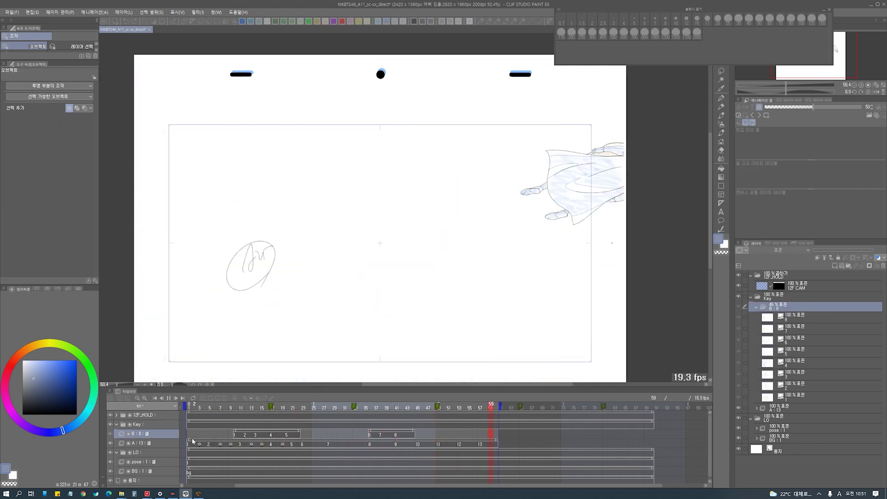
- Set the B folder's opacity to 100% and its blending mode to Multiply (곱하기), and select layer 6 in it
click(793, 322)
click(790, 338)
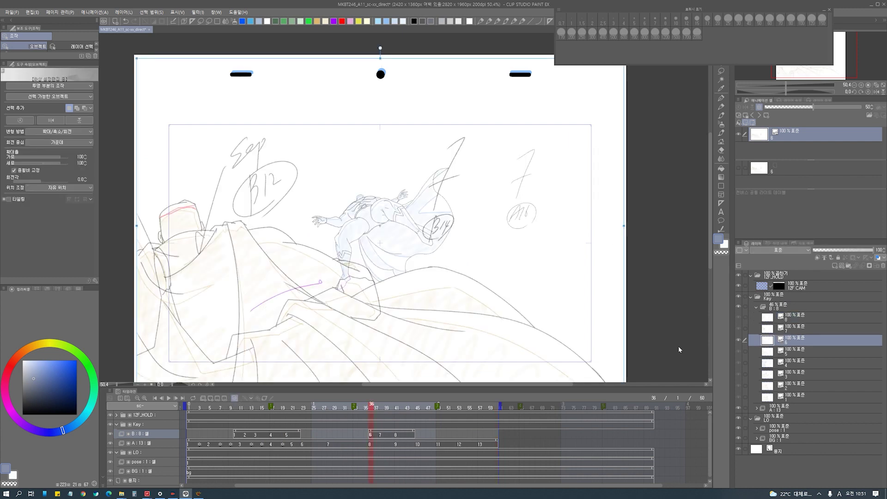
click(801, 375)
click(793, 340)
click(789, 308)
drag(854, 251, 876, 251)
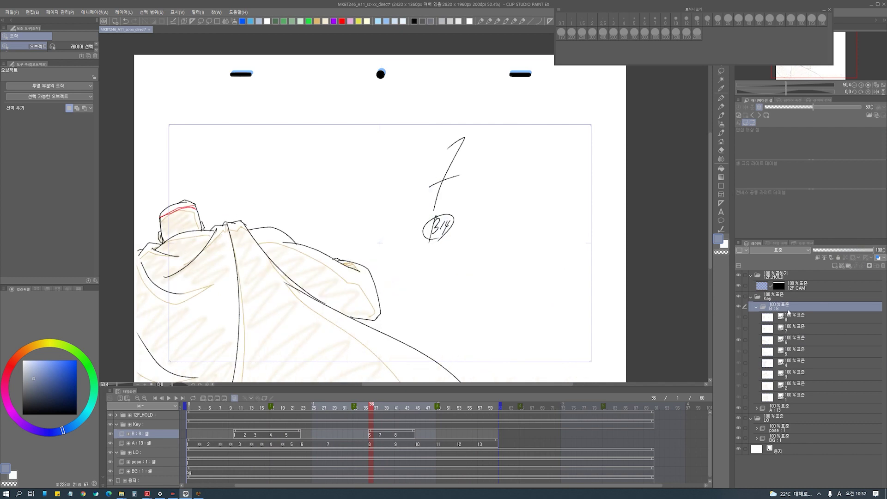
click(789, 254)
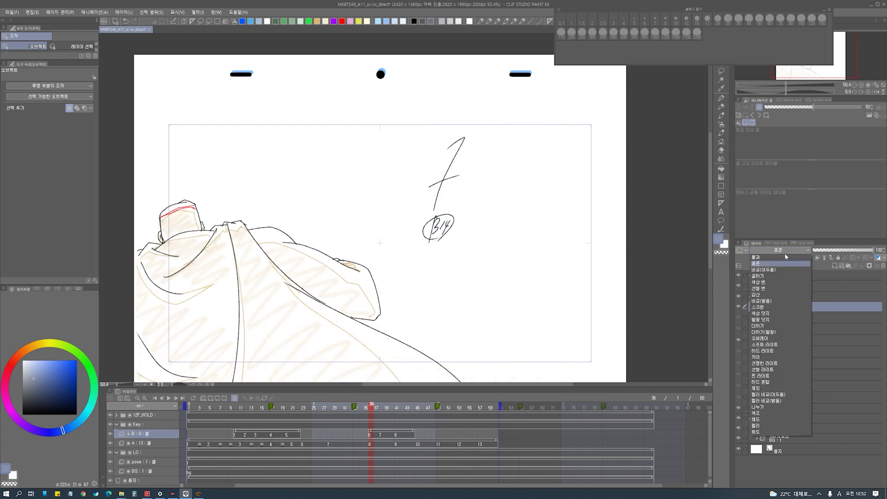
click(768, 278)
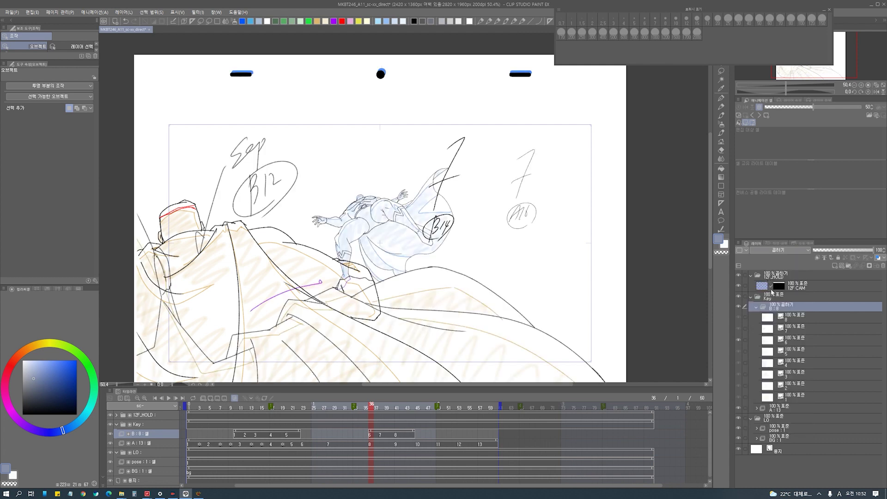
click(789, 338)
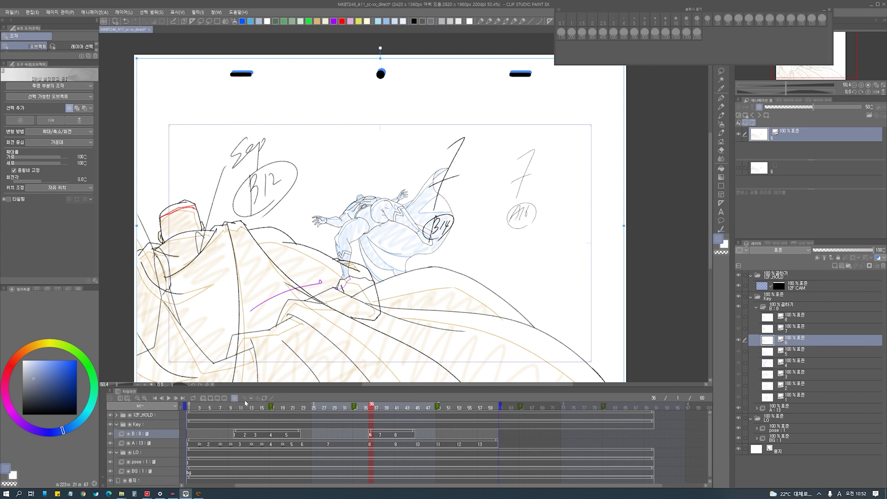
- Flip through cels 2 to 5 in the B folder and hide the A folder to view them on their own
click(776, 353)
click(793, 365)
click(792, 376)
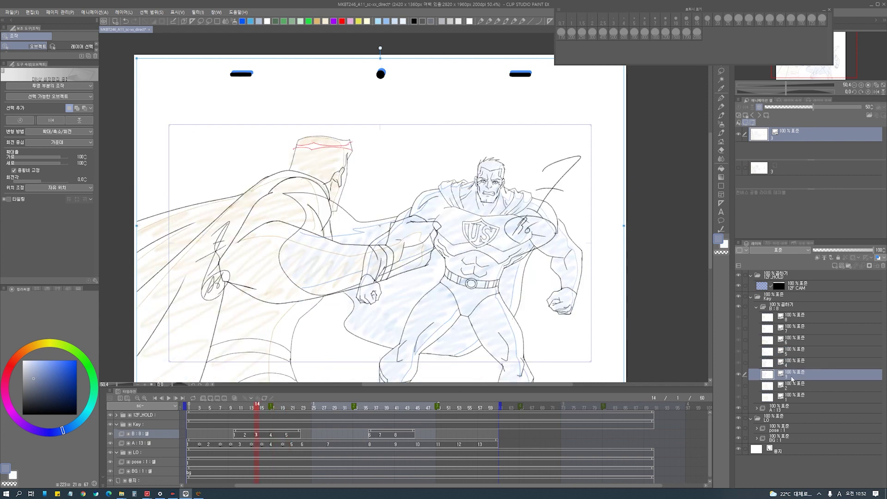
click(792, 386)
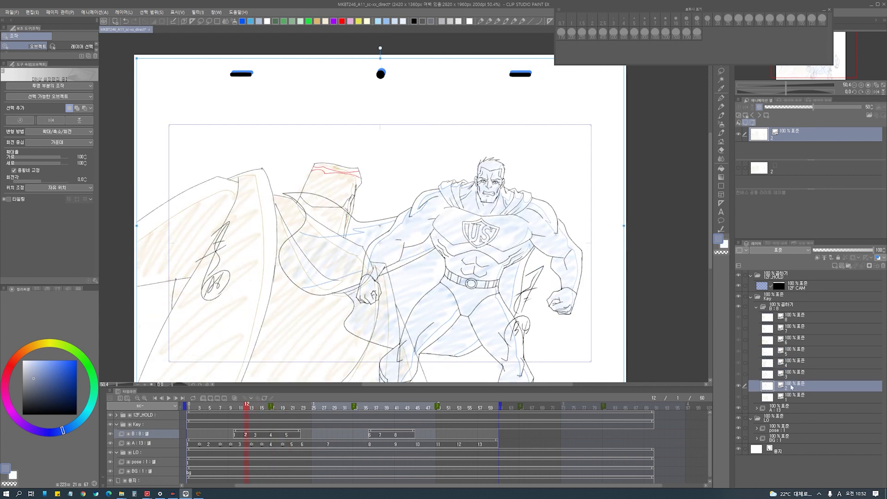
click(794, 362)
click(794, 352)
click(739, 409)
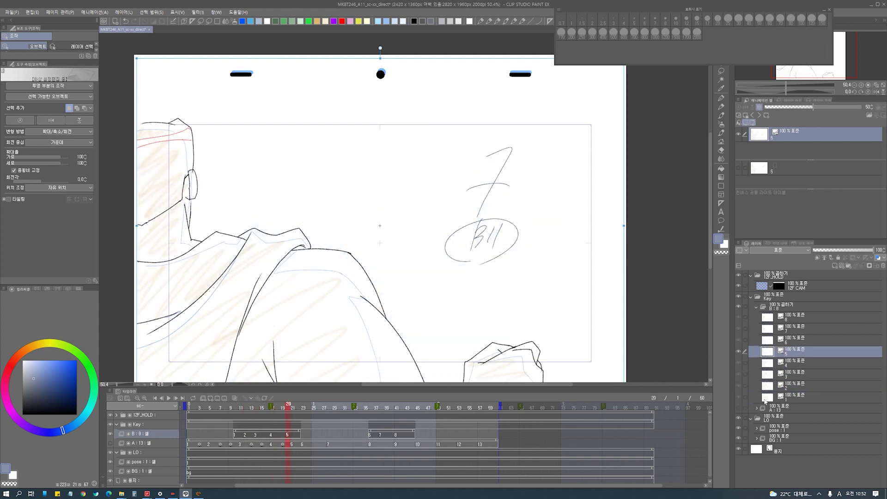
click(794, 385)
click(793, 363)
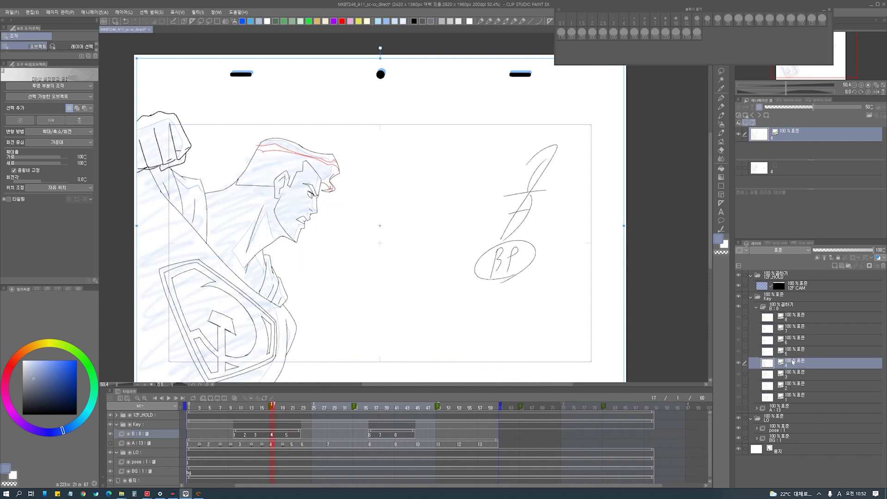
click(795, 351)
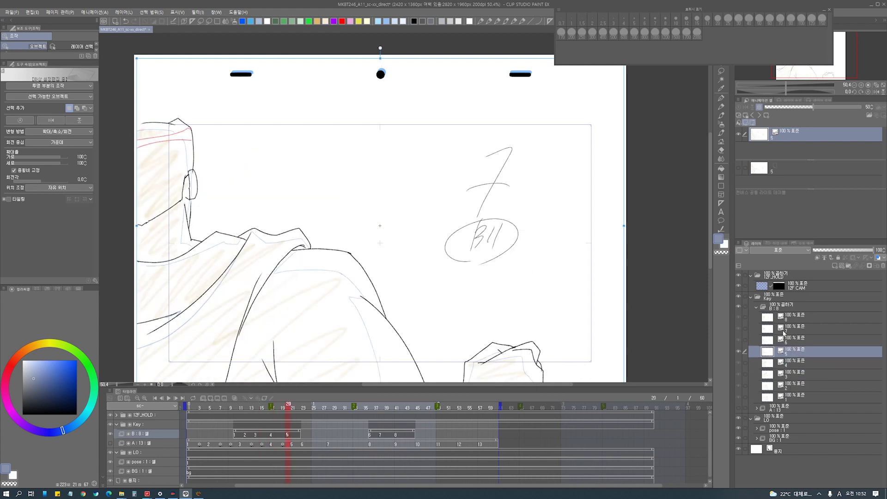
- Give the 12F CAM layer a magenta layer color (DF3EEC) and align its peg marks with the blue pegs
click(791, 287)
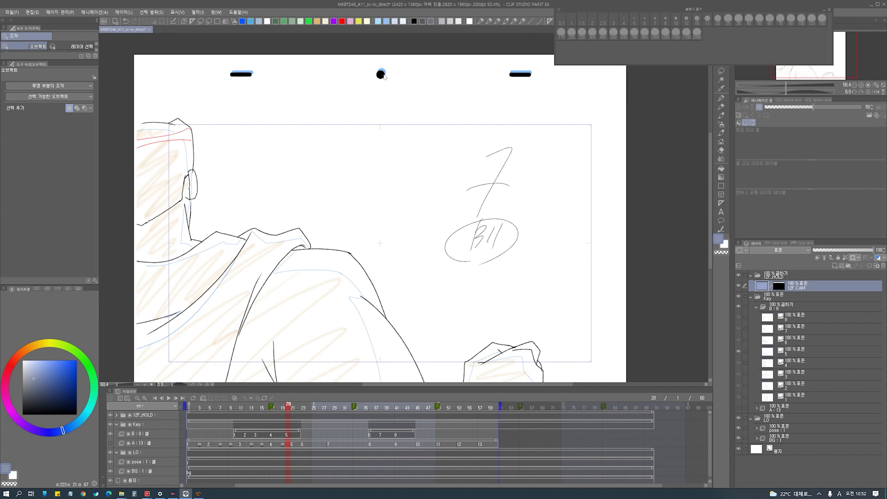
drag(384, 75, 385, 75)
click(884, 258)
click(867, 268)
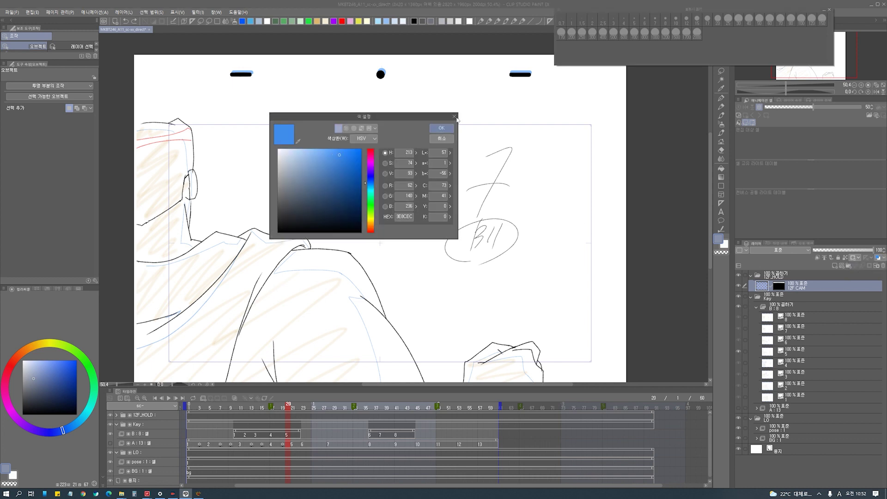
key(Return)
click(884, 258)
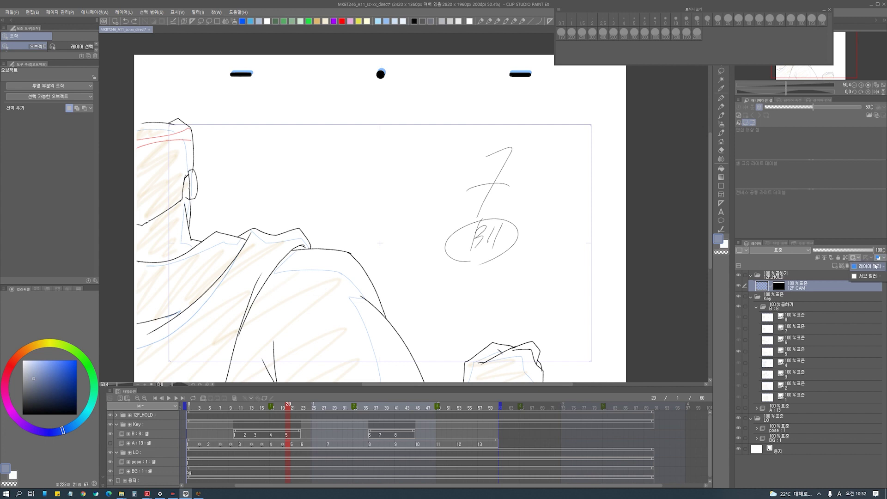
click(885, 259)
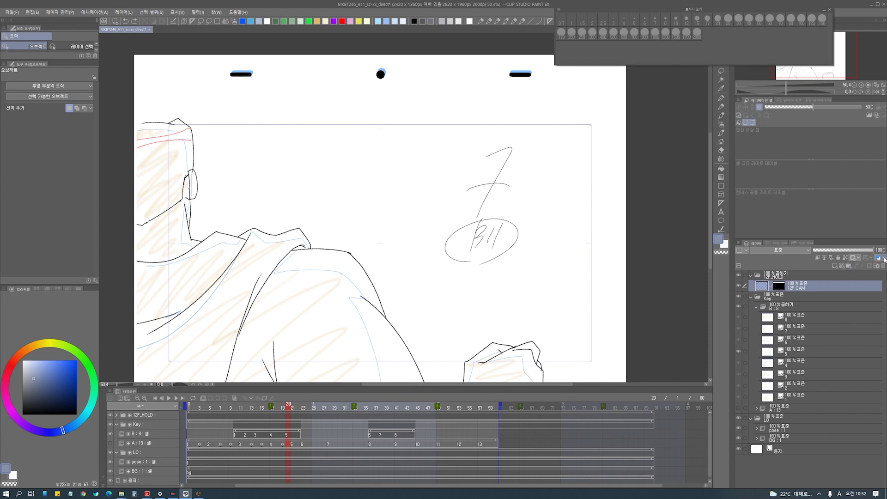
click(878, 257)
drag(370, 183, 371, 163)
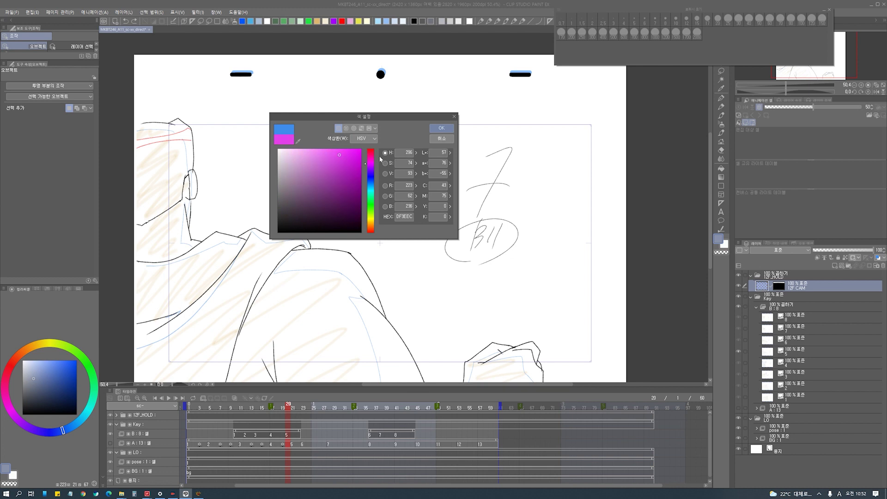
click(441, 128)
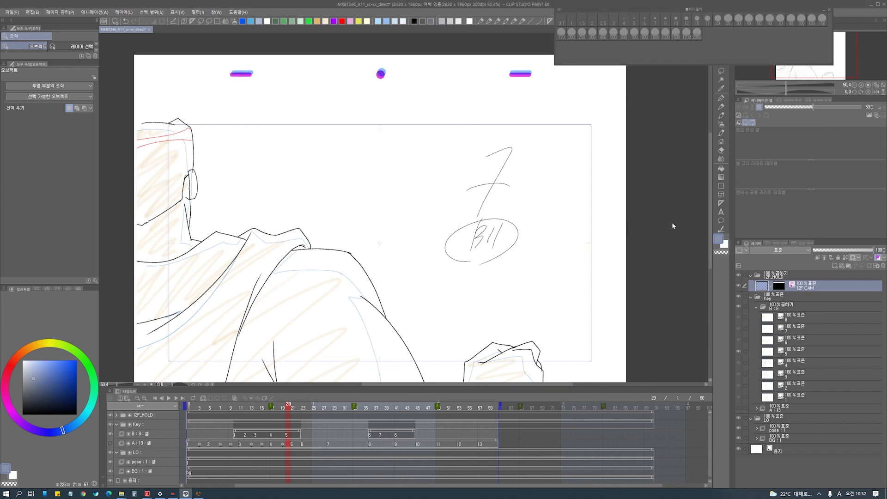
drag(383, 77, 383, 75)
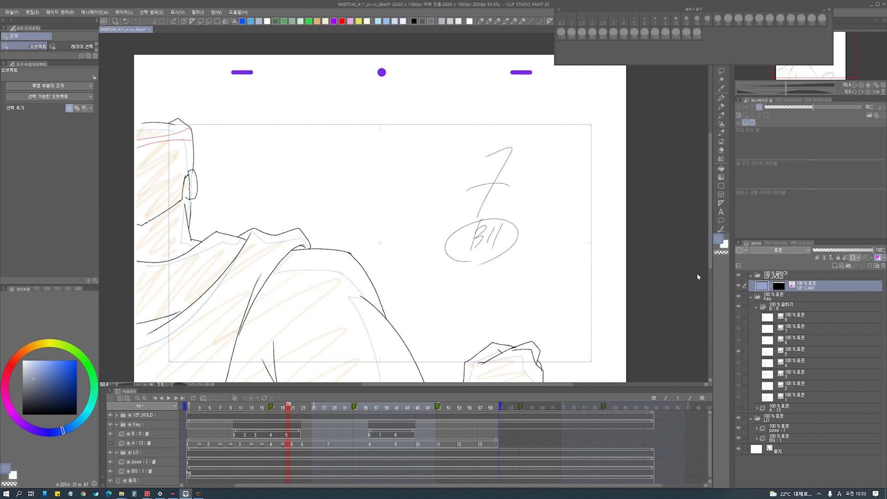
- Step through the B cels from 1 to 8 and examine the drawings against the peg marks, ending on the B folder
click(785, 396)
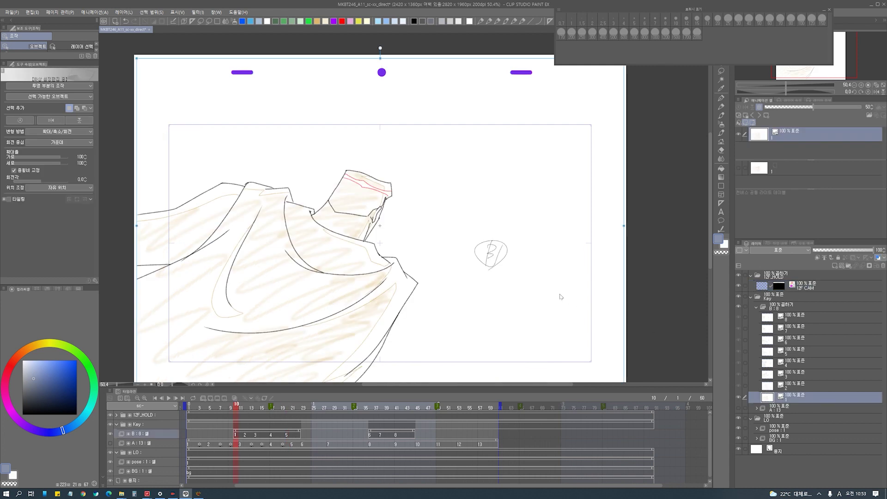
key(alt+bracketright)
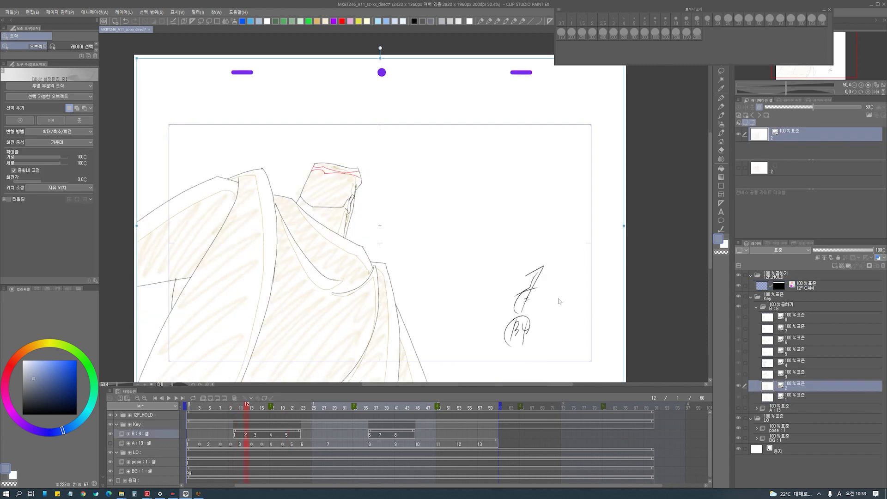
key(alt+bracketright)
key(alt+bracketright)
key(alt+bracketright)
key(alt+bracketright)
key(alt+bracketright)
key(alt+bracketright)
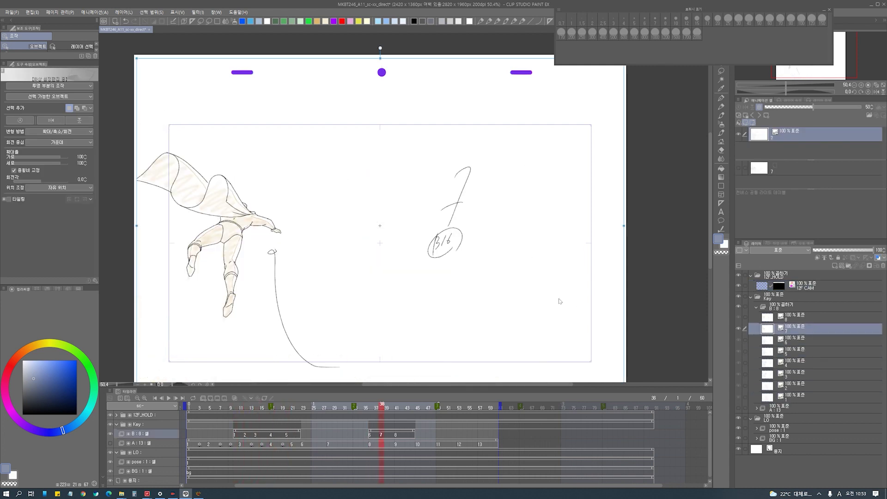
key(alt+bracketright)
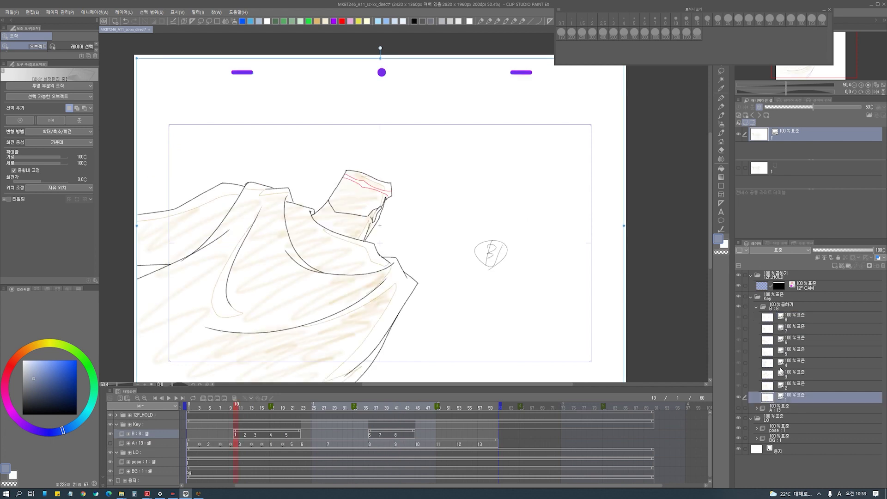
key(alt+bracketright)
key(alt+bracketright)
click(788, 309)
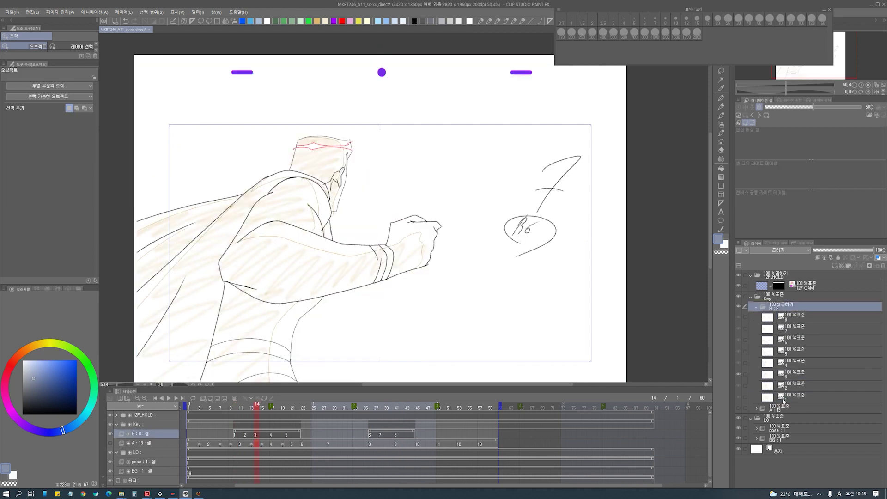
- Try the Darken (비교(어두움)) and Multiply (곱하기) blending modes on cel 4 in the B folder
click(791, 366)
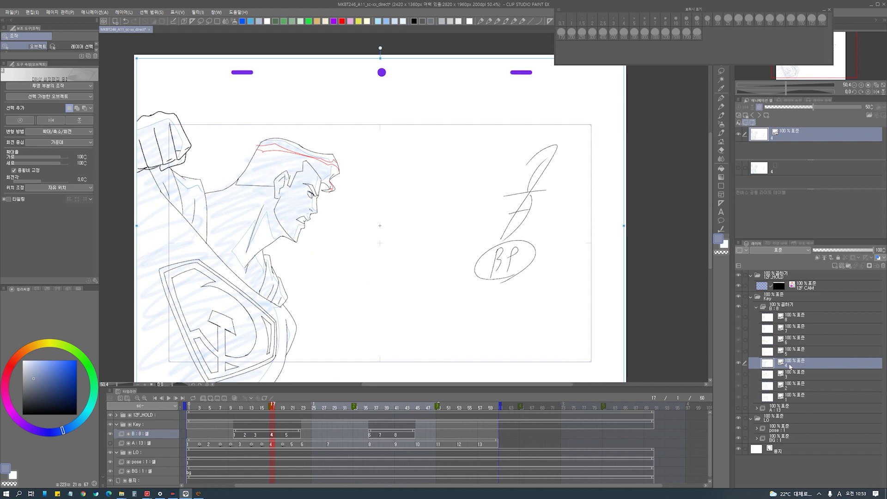
click(778, 250)
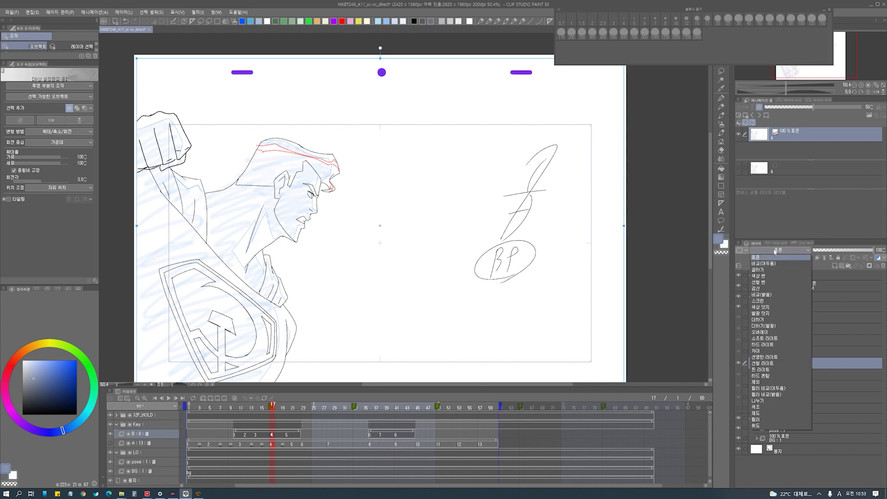
click(769, 262)
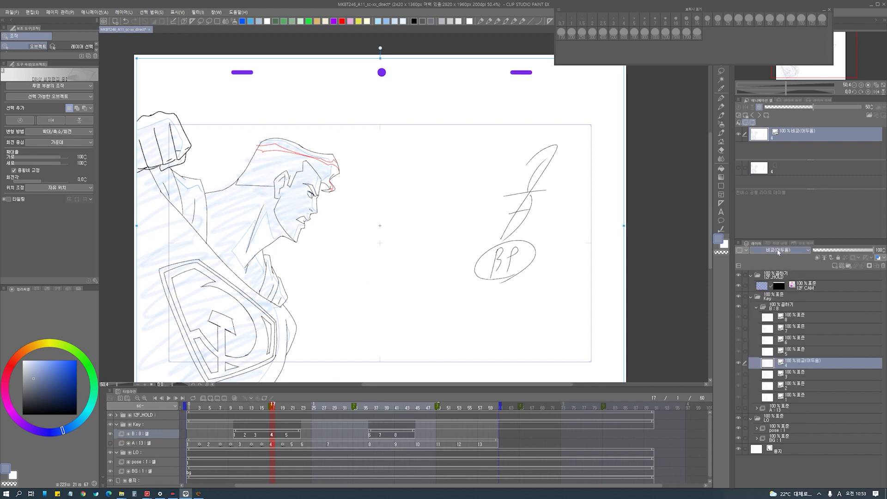
click(778, 251)
click(779, 272)
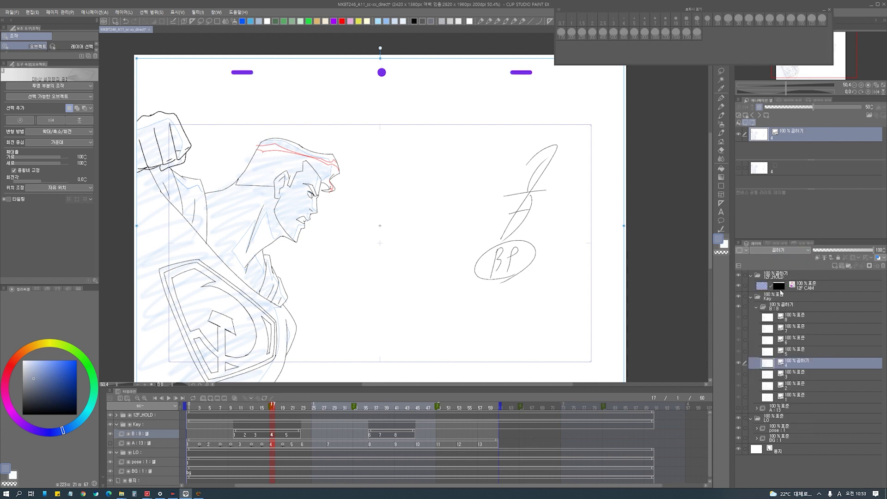
click(789, 353)
click(792, 363)
click(794, 374)
click(791, 364)
- Set the Key folder's blending mode to Multiply (곱하기), trying Darken (비교(어두움)) first
click(779, 298)
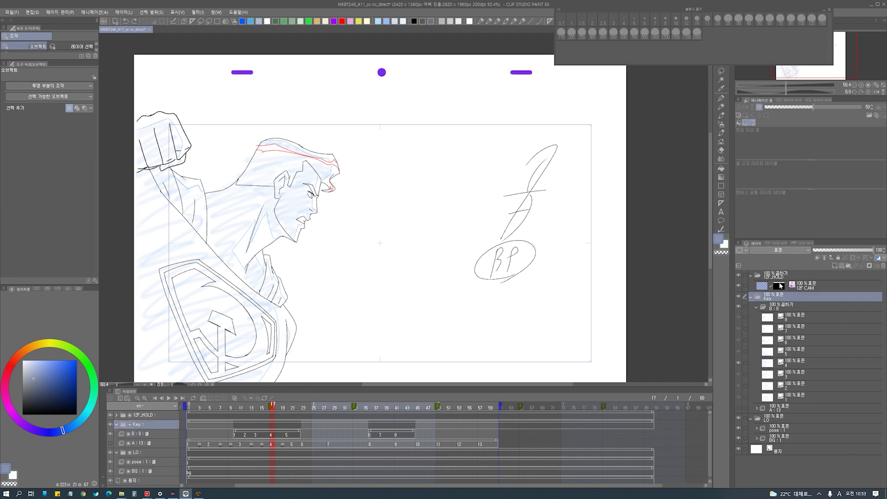
click(778, 254)
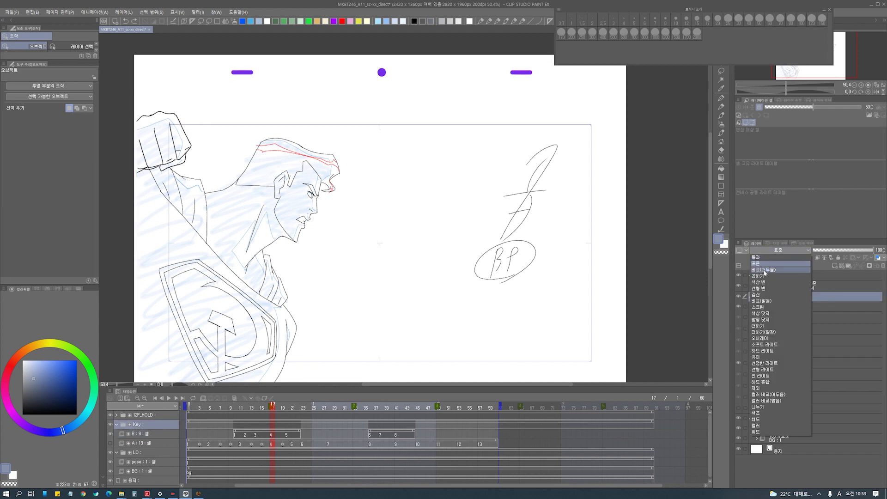
click(773, 264)
click(778, 250)
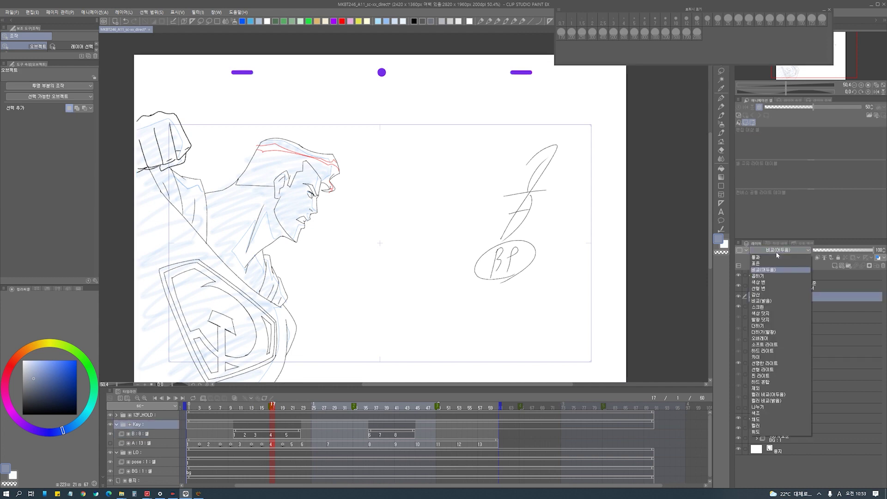
click(780, 275)
- Step back and forth through the B cels starting from cel 4 to check the onion skin display, ending on cel 5
click(789, 361)
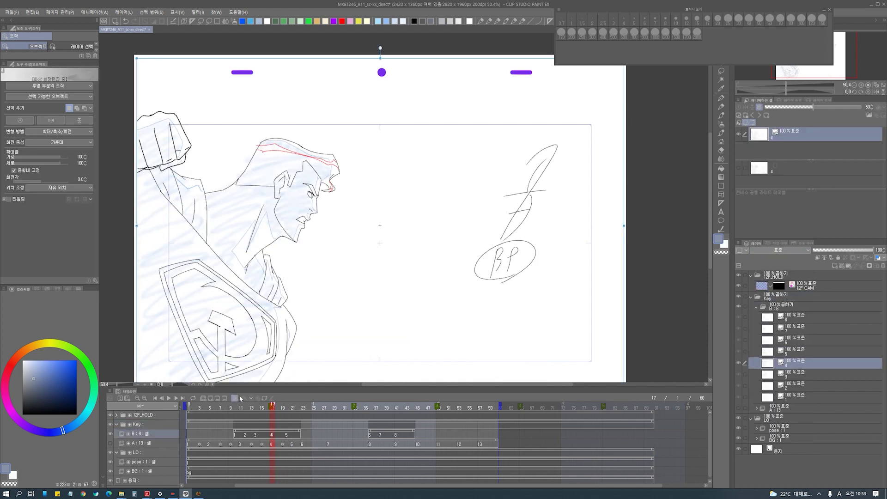
key(Right)
key(Right)
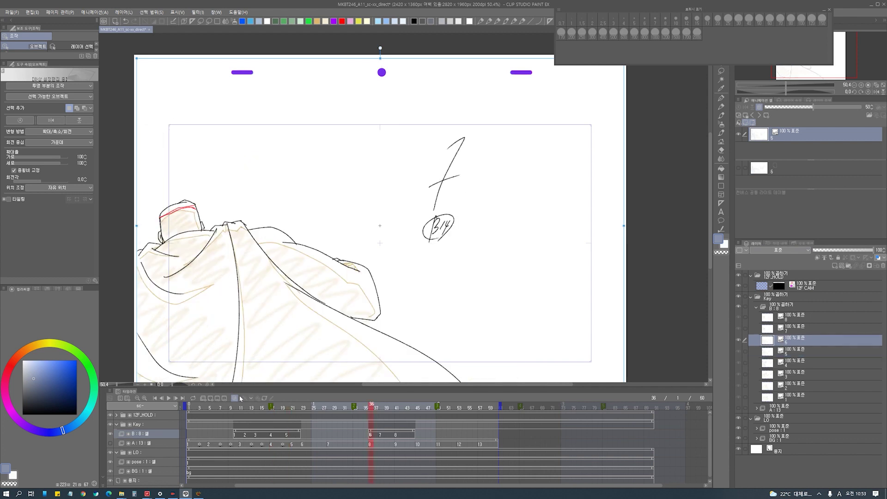
key(Right)
key(Left)
key(Left)
key(Left)
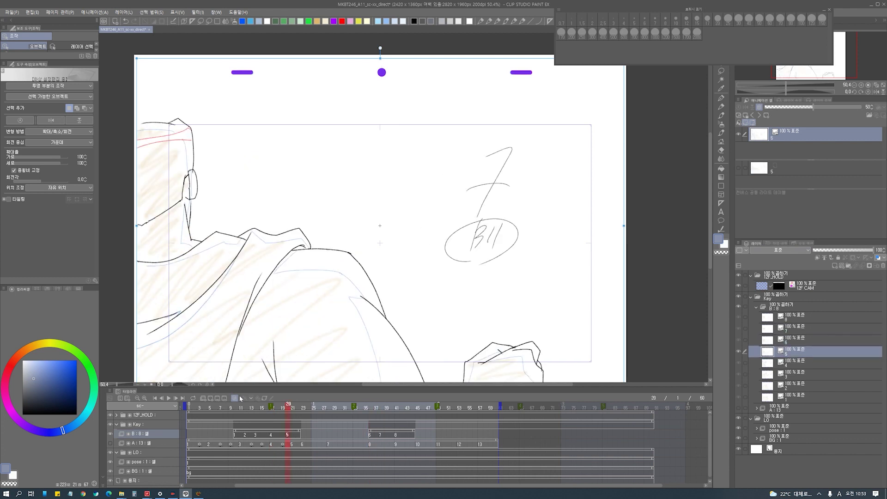
key(Right)
- Set B cel 5's blending mode to Multiply (곱하기), switching back to Normal (표준) once to compare the onion skin
key(shift+alt+m)
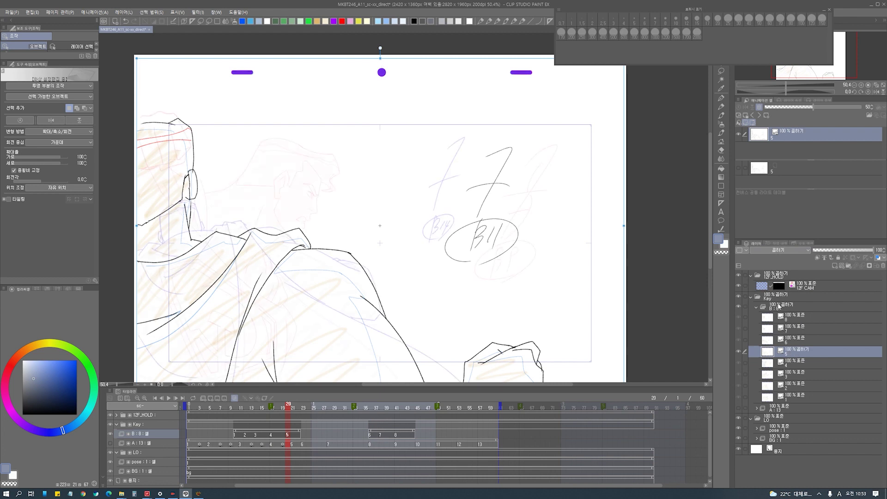
key(shift+alt+n)
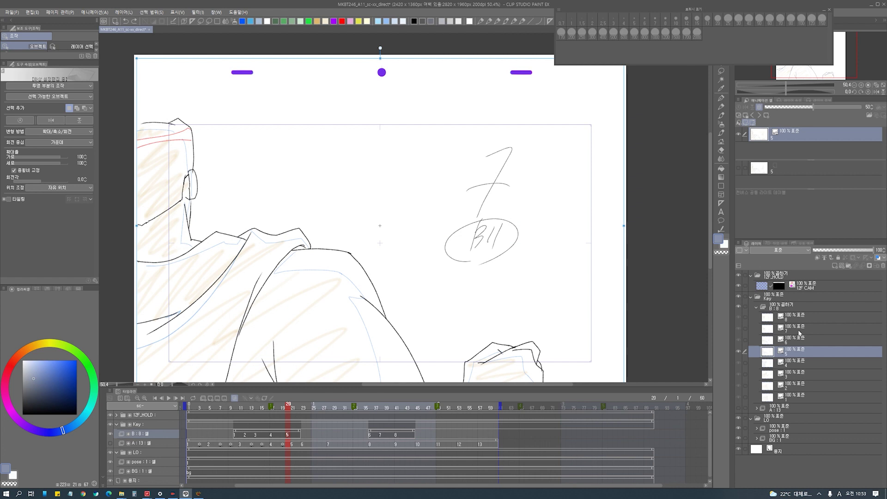
key(shift+alt+m)
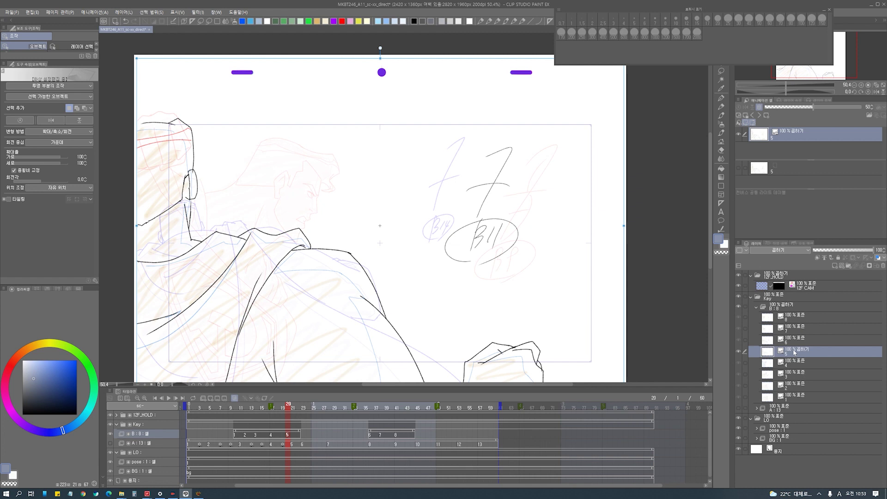
key(period)
key(comma)
- Compare the onion skin on B cels 3, 4 and 5, and set cel 4's blending mode to Multiply (곱하기)
click(793, 365)
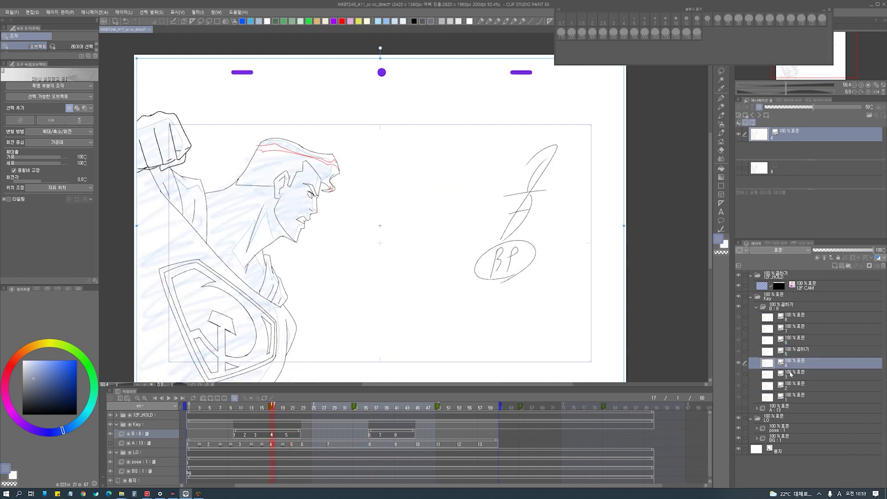
click(790, 374)
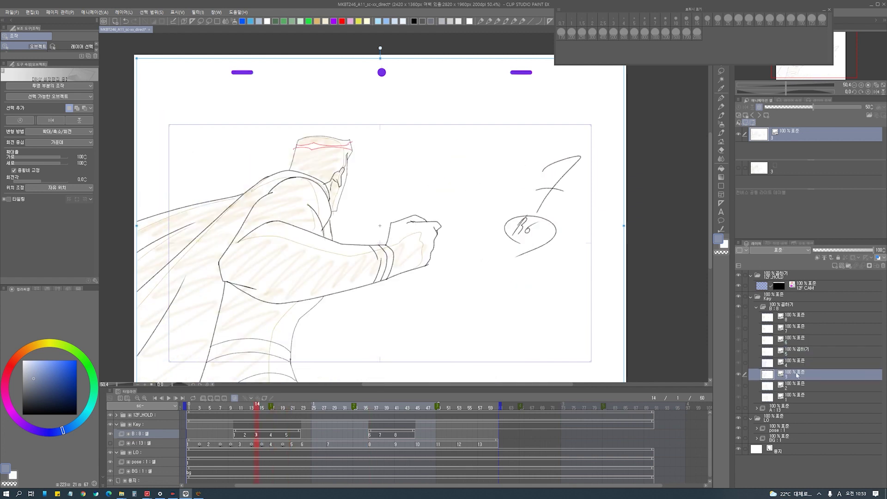
click(802, 352)
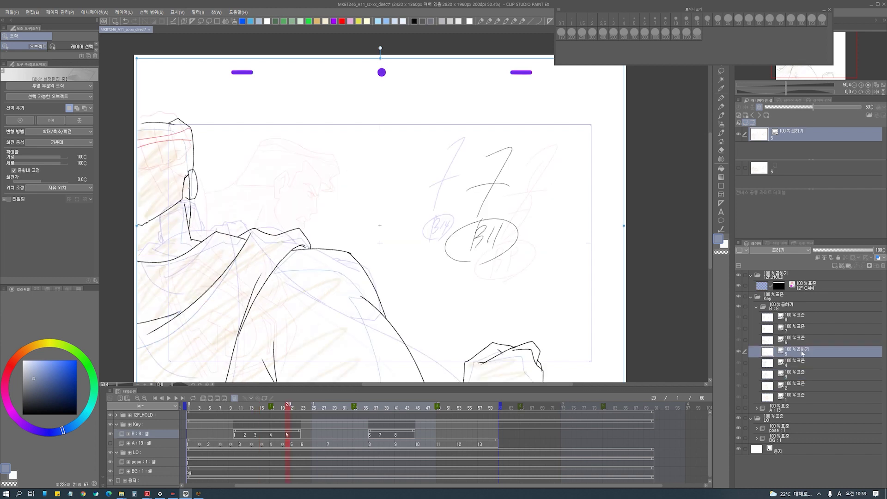
click(802, 363)
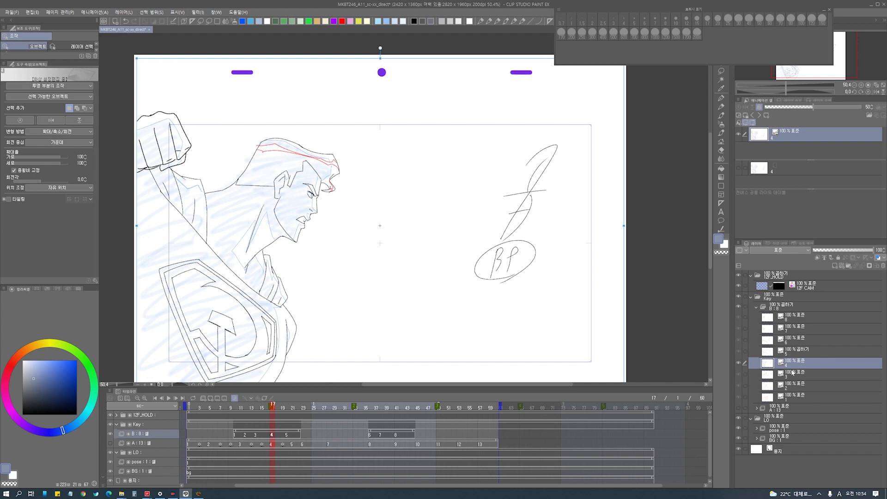
key(alt+shift+m)
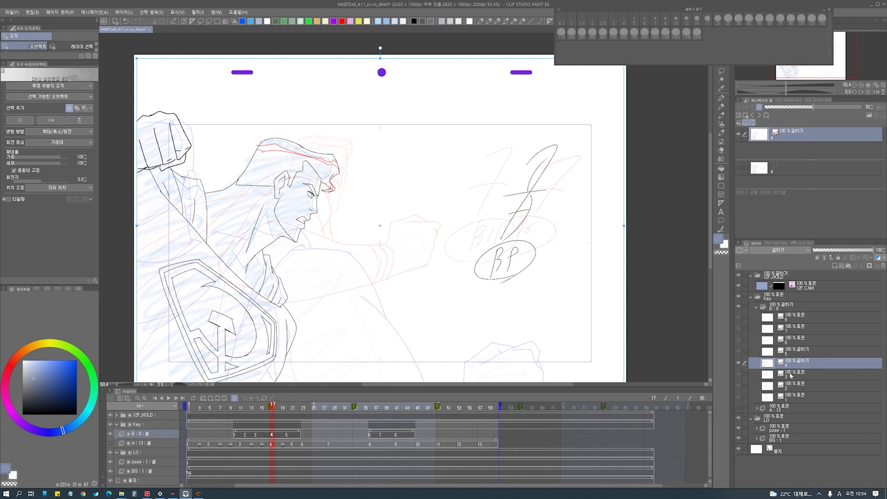
- Switch among B cels 2, 3, 4 and 5 to compare the onion skin of Multiply and Normal cels
click(793, 376)
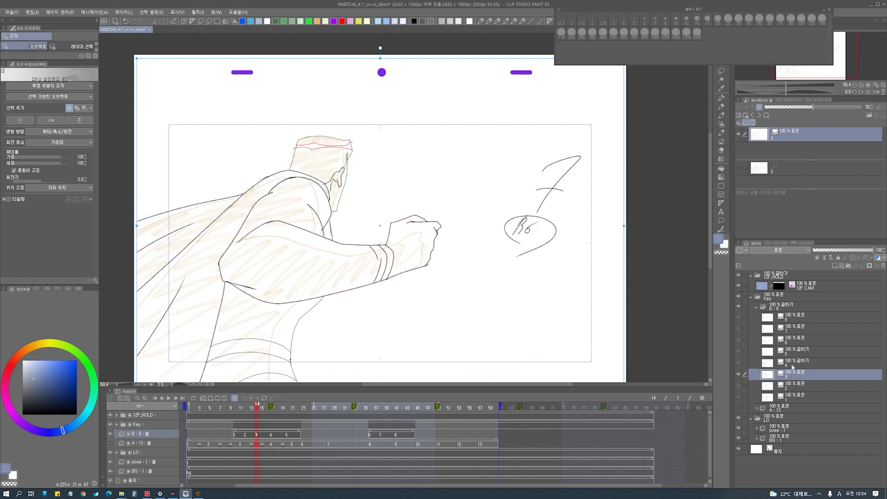
click(795, 364)
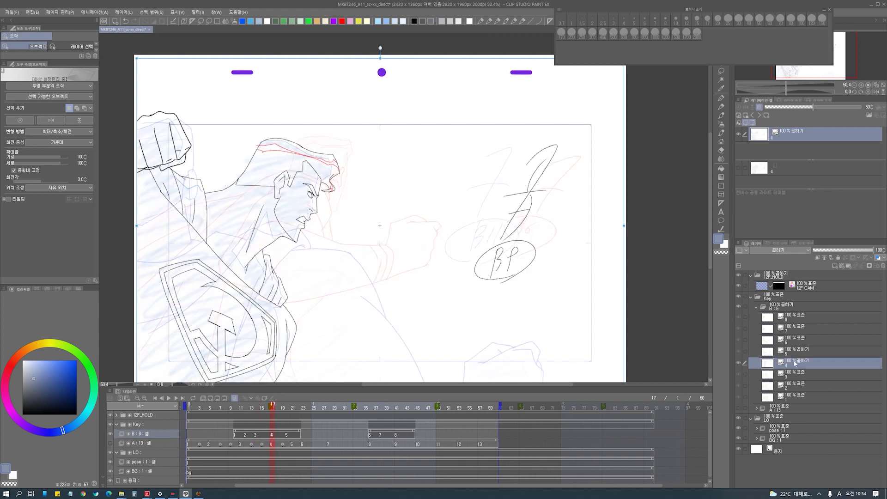
click(791, 374)
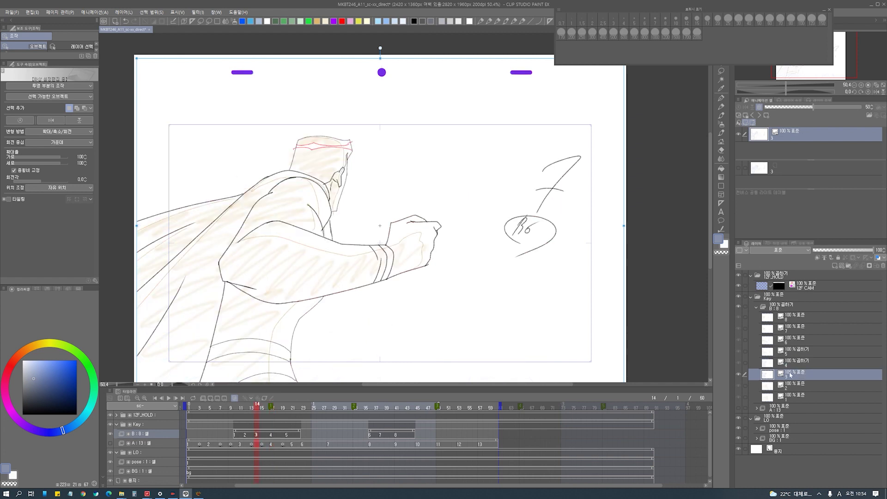
click(793, 365)
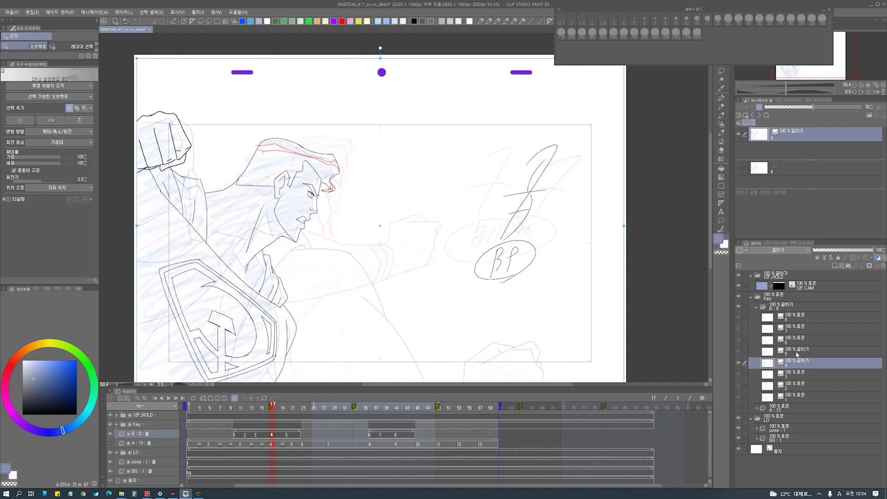
click(797, 353)
click(794, 363)
click(795, 386)
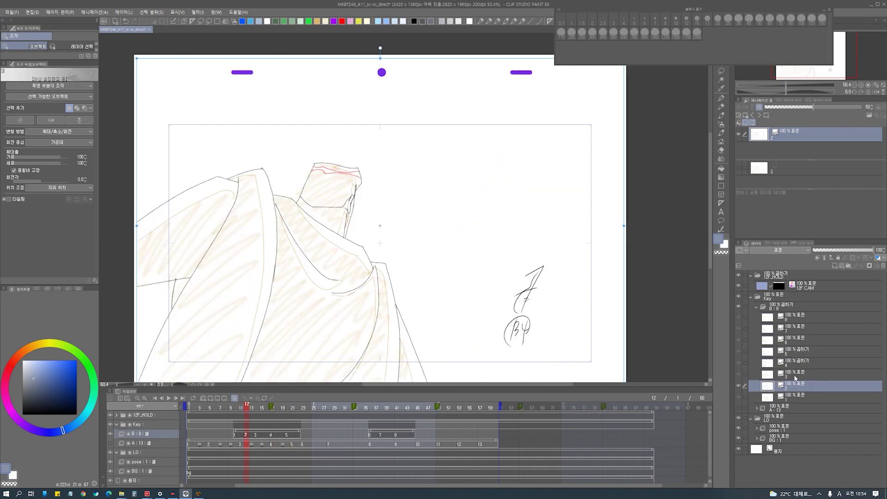
- Set the blending mode of the remaining B cels 1, 2, 3, 6, 7 and 8 to Multiply (곱하기)
click(797, 374)
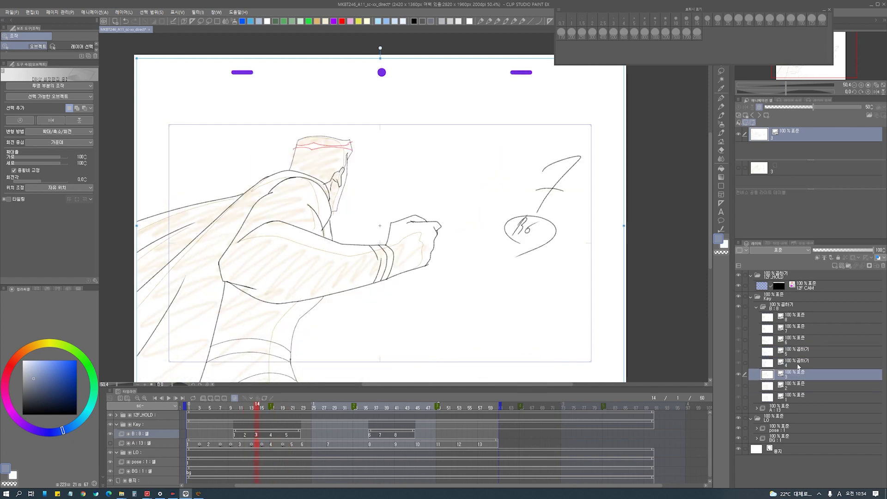
key(shift+alt+m)
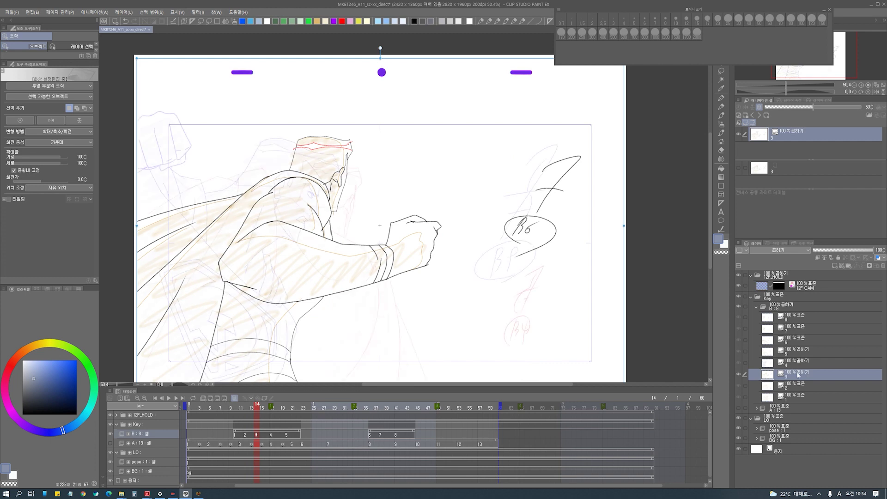
click(800, 318)
key(shift+alt+m)
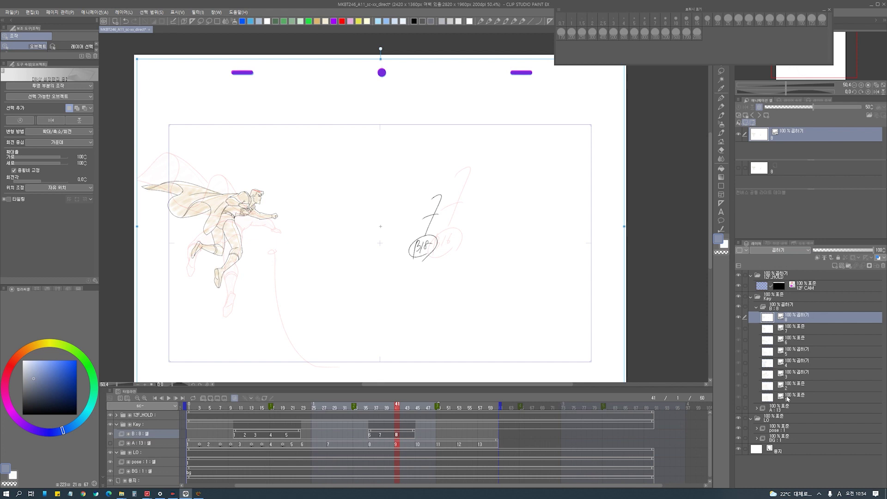
click(787, 397)
key(alt+shift+m)
click(795, 376)
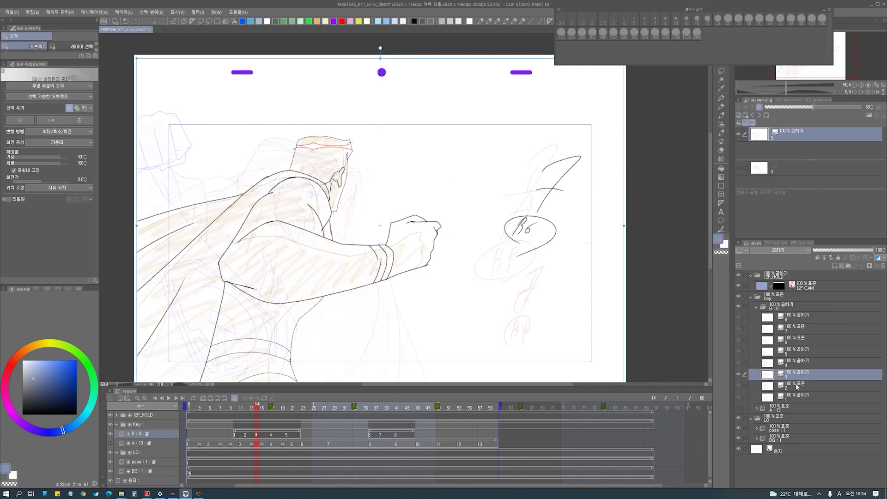
click(797, 387)
click(798, 330)
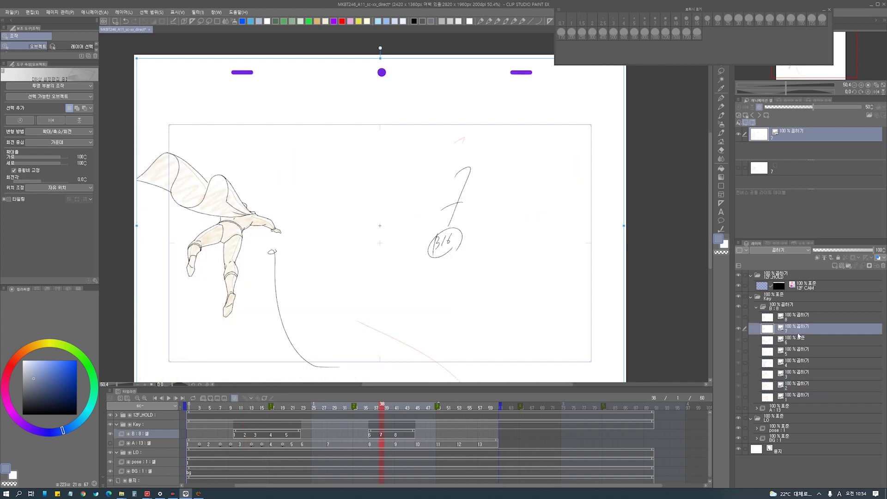
click(802, 340)
key(alt+shift+m)
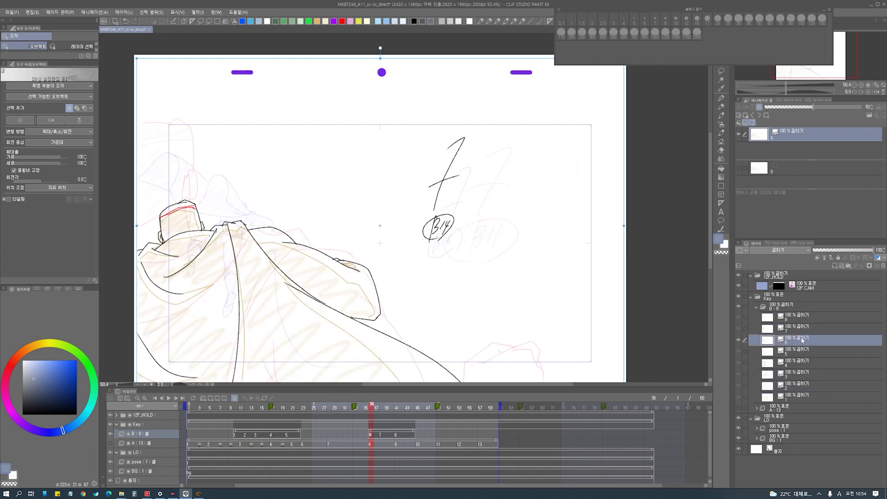
- Step forward from B cel 6 to cel 8 to check the onion skin, and return to cel 6
key(Right)
key(Right)
key(Right)
key(Right)
key(Right)
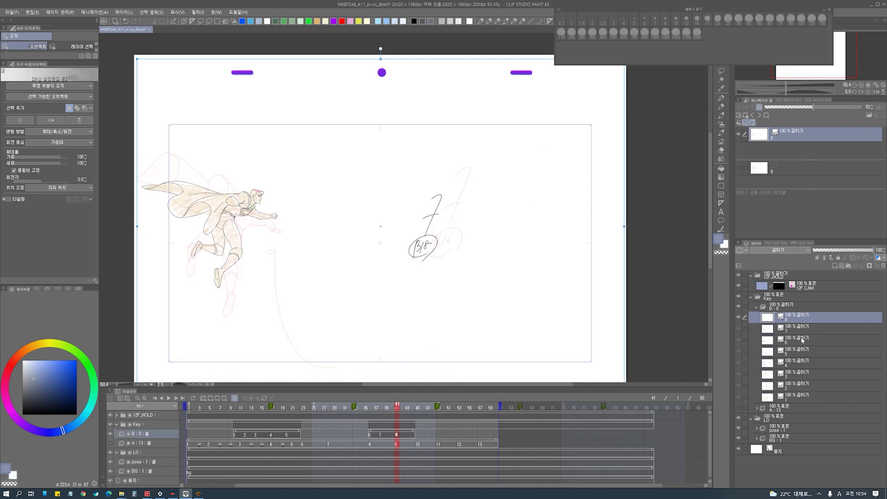
click(803, 341)
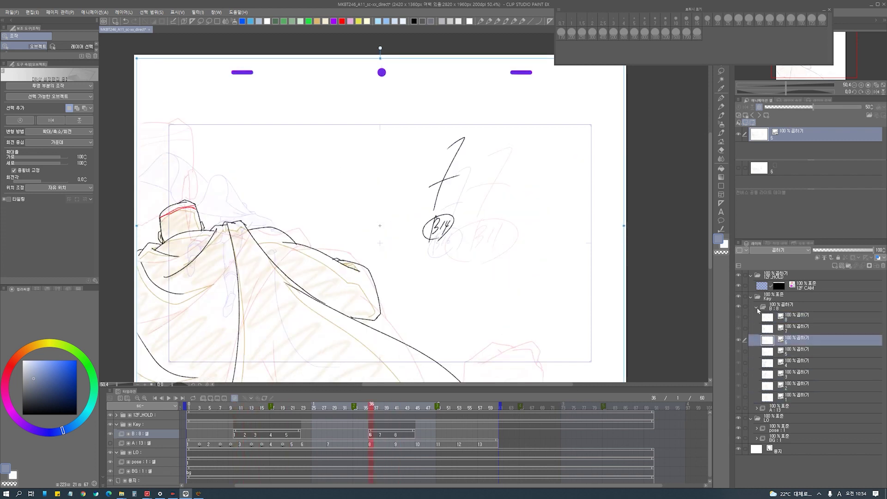
- Collapse and hide the B folder, and show and expand the A folder's list of cels
click(756, 307)
click(738, 306)
click(738, 317)
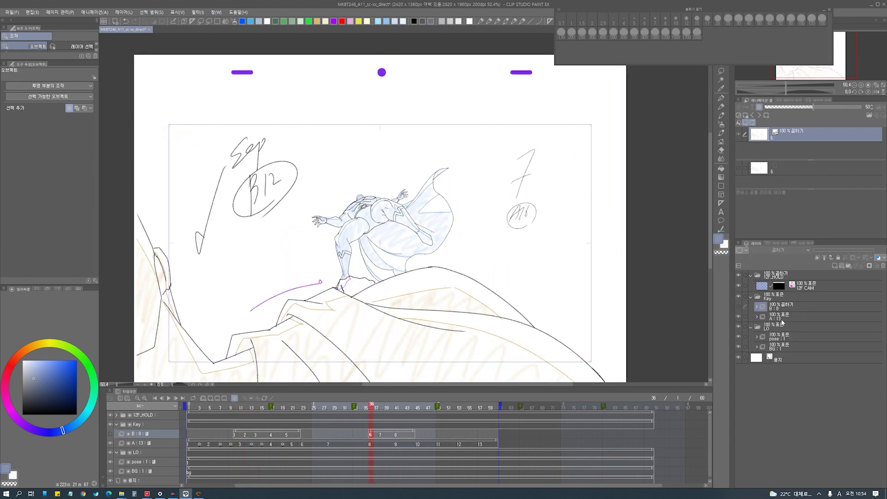
click(781, 323)
click(757, 317)
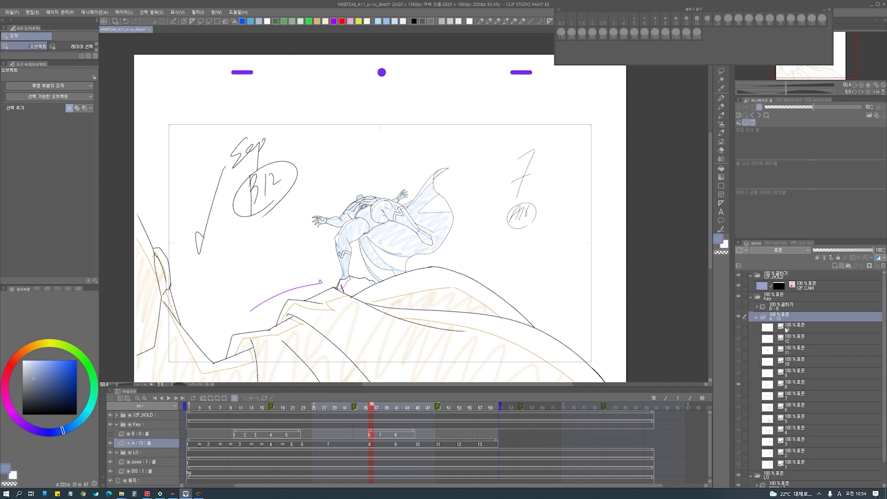
- Step through the A cels to cel 5 and set its blending mode to Multiply (곱하기)
click(822, 325)
key(Right)
key(Right)
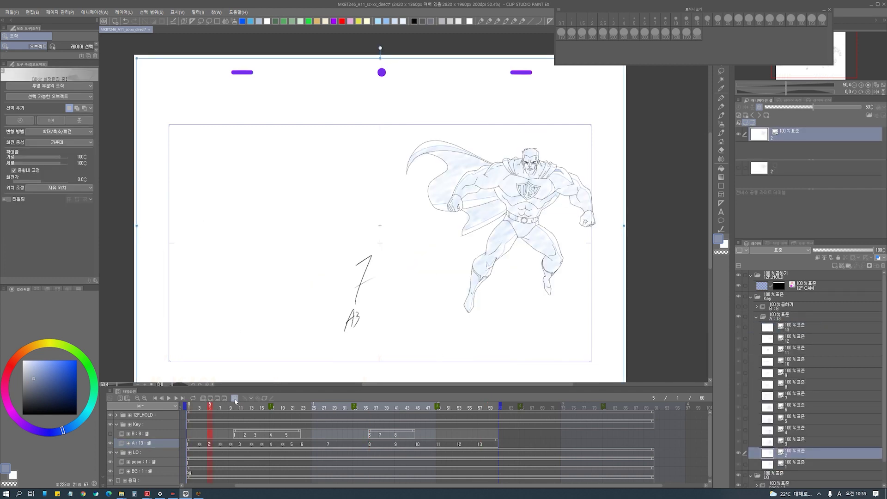
key(Right)
key(Right)
key(Right)
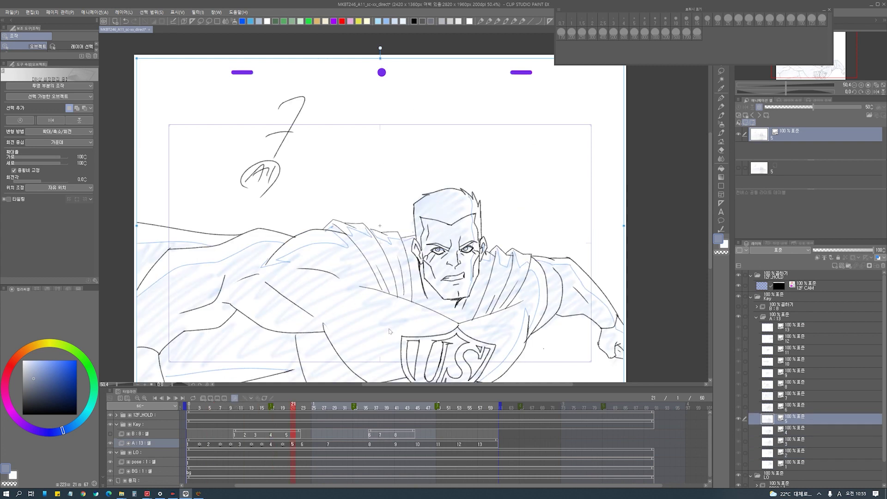
key(shift+alt+m)
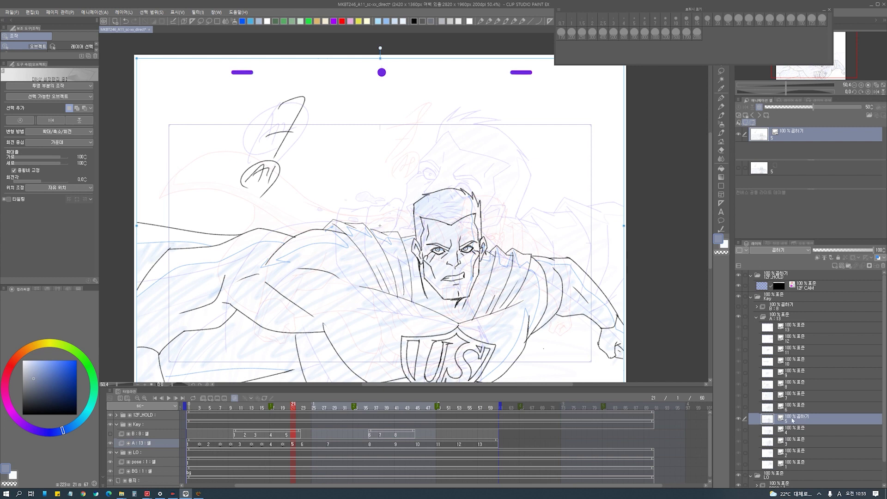
- View the A drawing together with the B folder, and set A cels 12 and 11 to Multiply (곱하기)
click(791, 319)
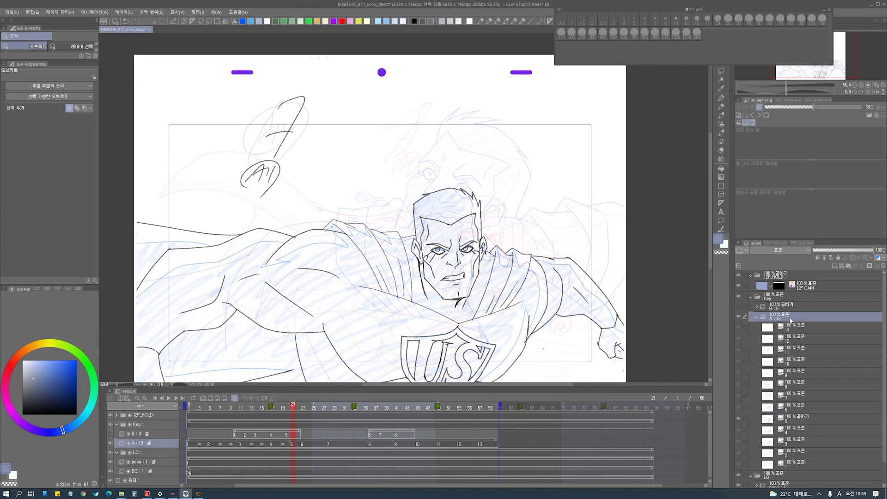
click(792, 307)
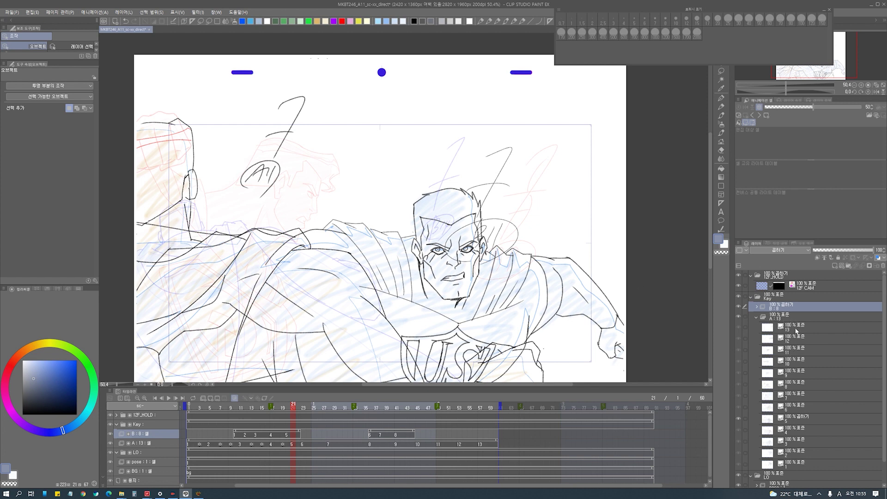
click(796, 330)
click(797, 340)
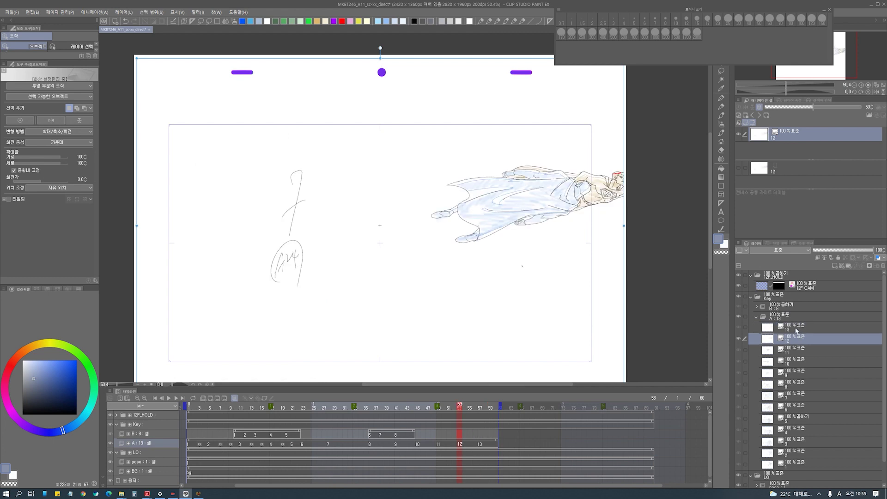
click(797, 329)
click(797, 340)
click(798, 351)
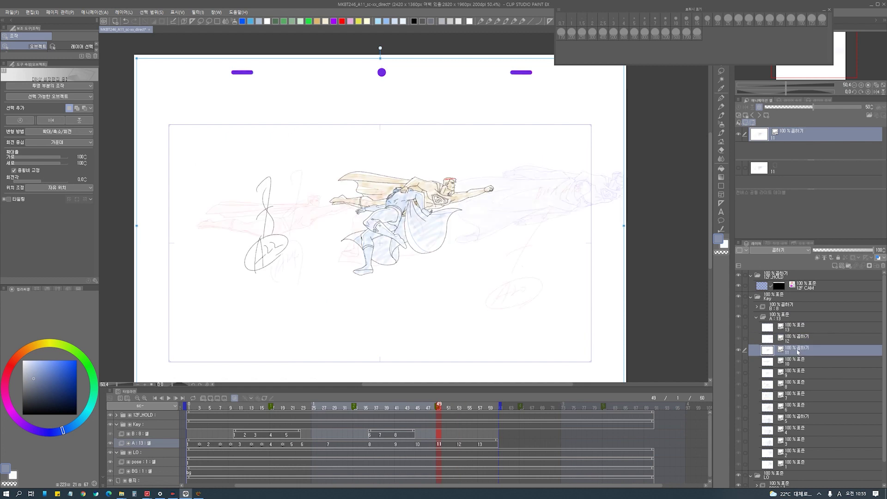
- Undo the Multiply changes on the individual A cels and apply Multiply (곱하기) to the A folder instead
click(788, 319)
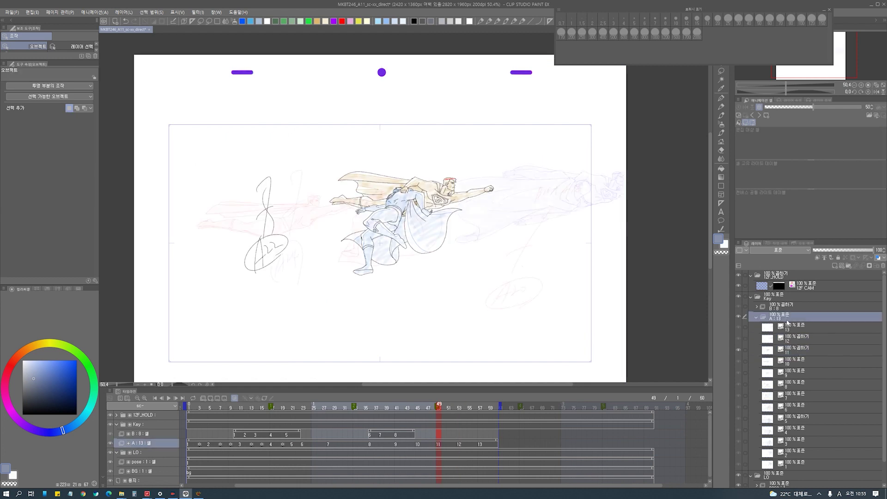
key(shift+alt+m)
key(ctrl+z)
key(ctrl+z)
key(ctrl+z)
key(ctrl+z)
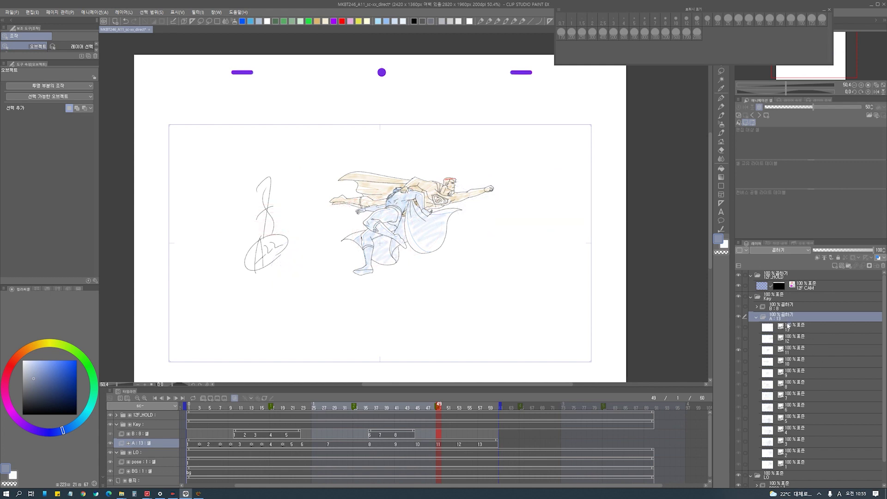
- Switch among A cels 10 to 13 to check the onion skin with only the folder set to Multiply
click(788, 339)
click(792, 351)
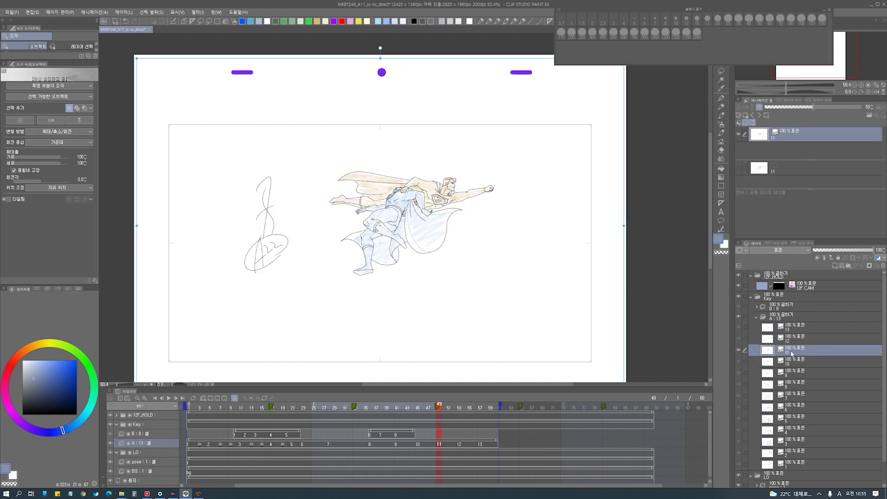
click(791, 340)
click(792, 328)
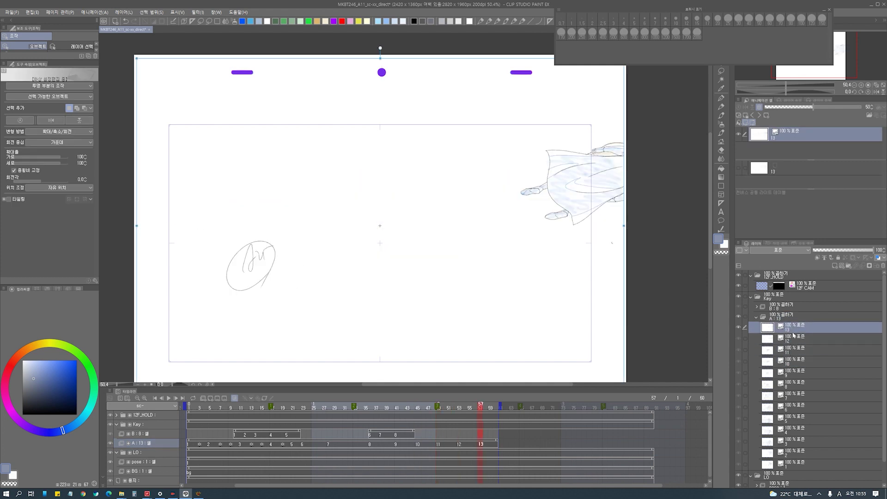
click(793, 339)
click(794, 350)
click(796, 364)
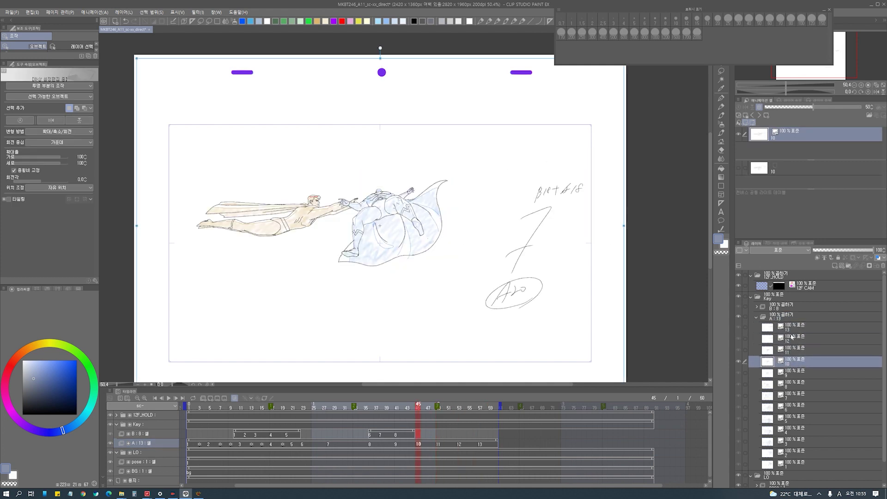
- Undo the A folder's Multiply blending, and set A cels 9 and 10 to Multiply (곱하기)
click(793, 318)
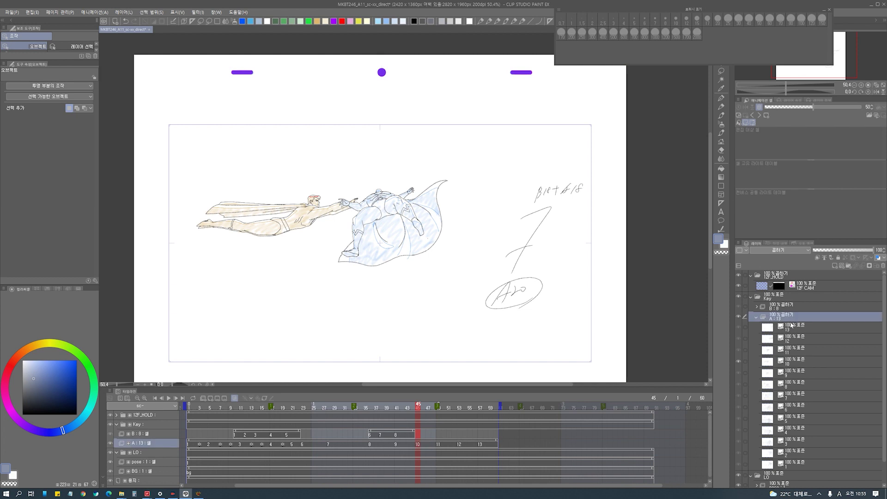
key(ctrl+z)
click(808, 374)
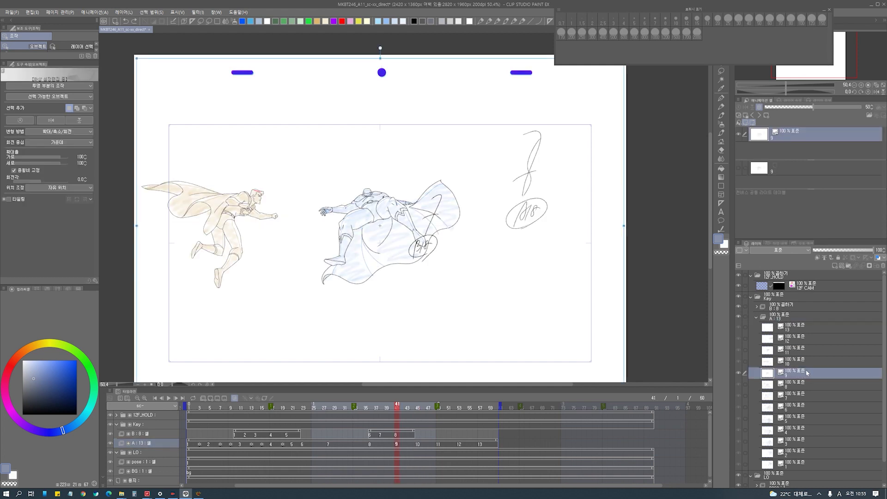
click(804, 360)
key(shift+alt+m)
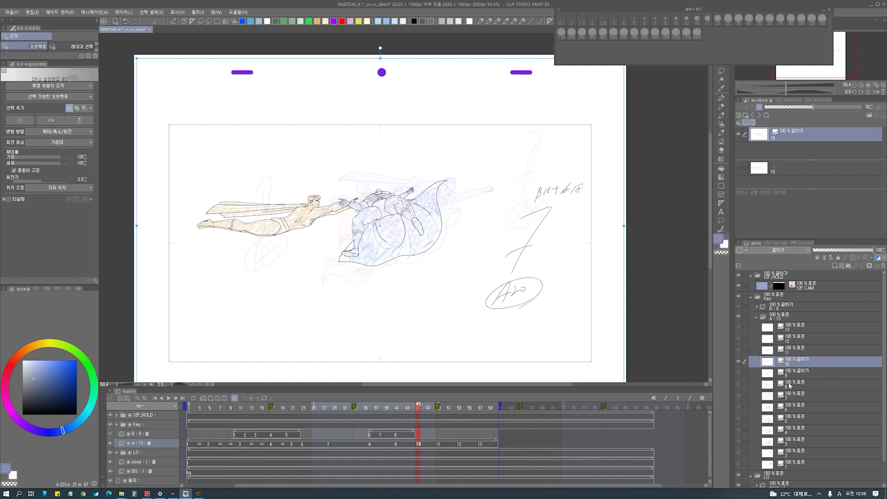
- Check A cel 8 against the B drawing, and go to A cel 1
click(792, 383)
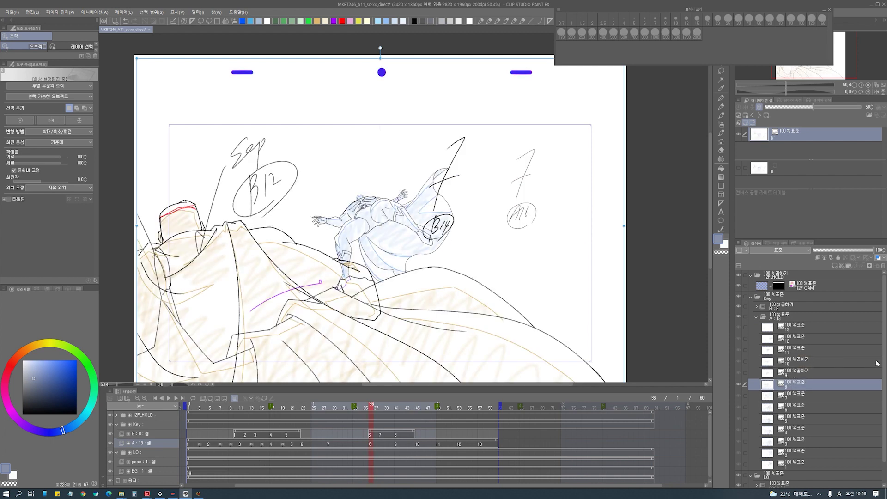
scroll(860, 389, down, 2)
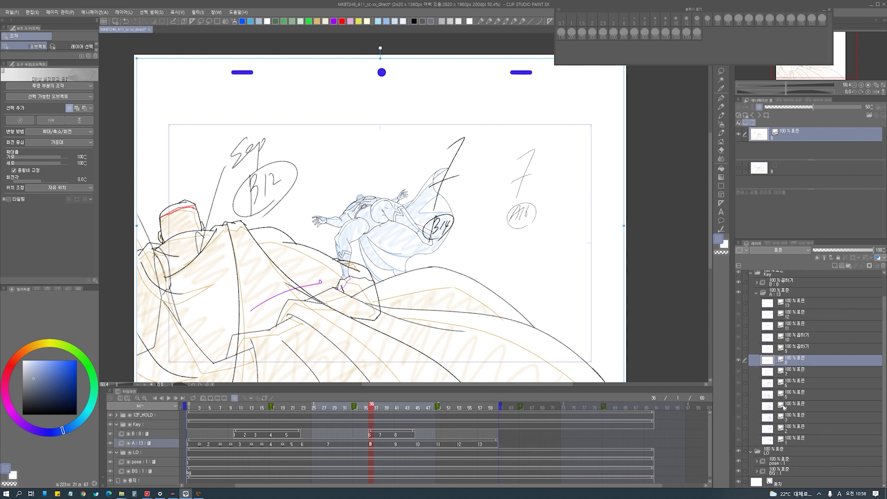
click(787, 442)
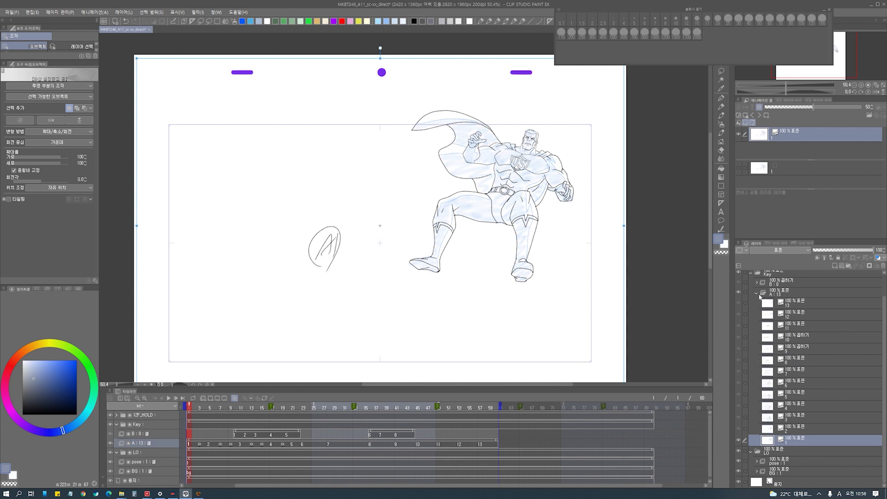
- Duplicate the A animation folder and rename the copy "A dir"
click(763, 295)
click(788, 319)
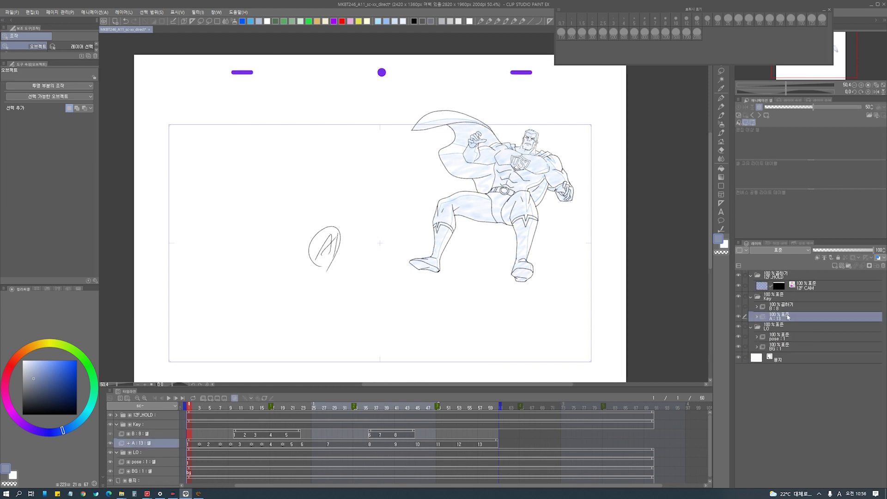
key(ctrl+c)
key(ctrl+v)
double_click(778, 319)
text(A d)
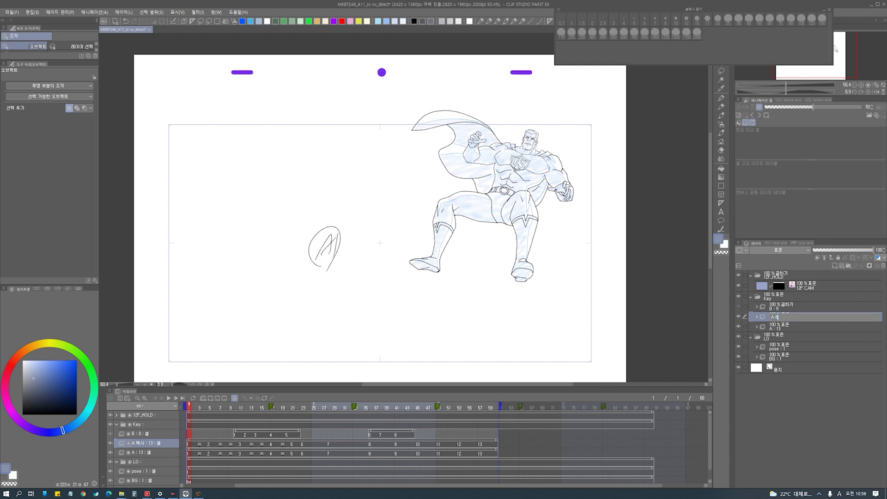
text(ir)
key(Return)
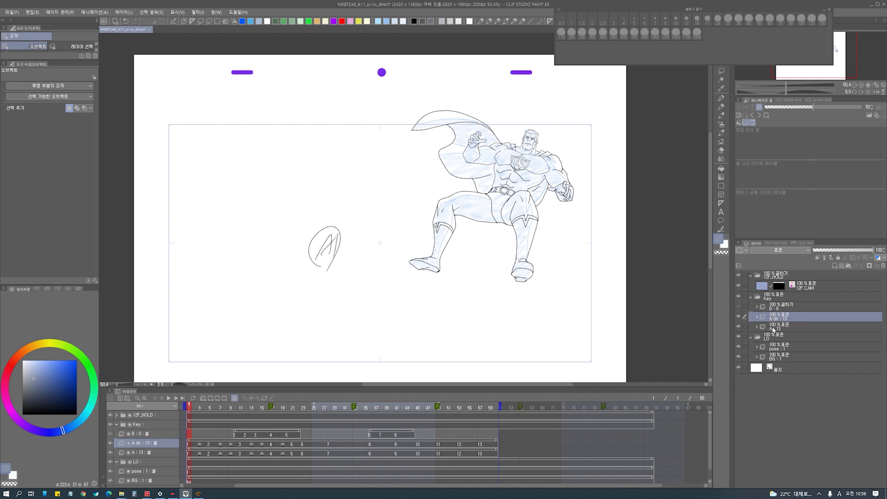
- Empty all 13 cels in the A dir folder, keeping them as blank layers
click(756, 319)
click(789, 328)
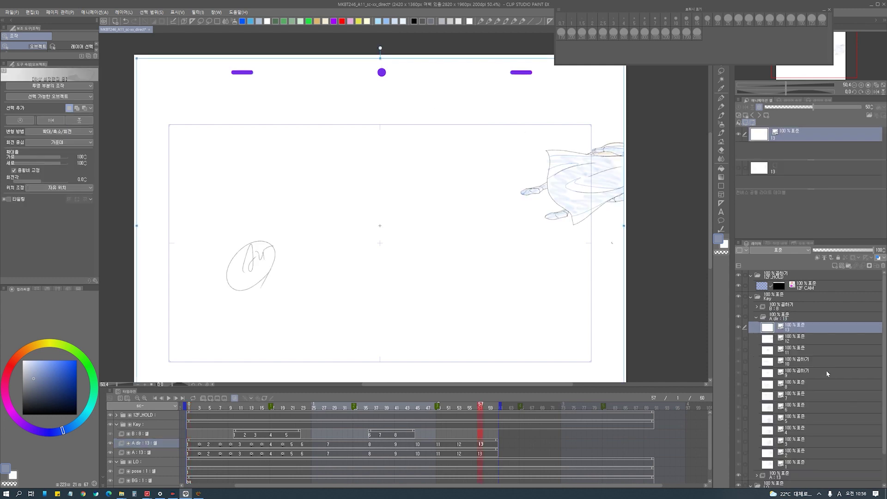
shift+click(792, 464)
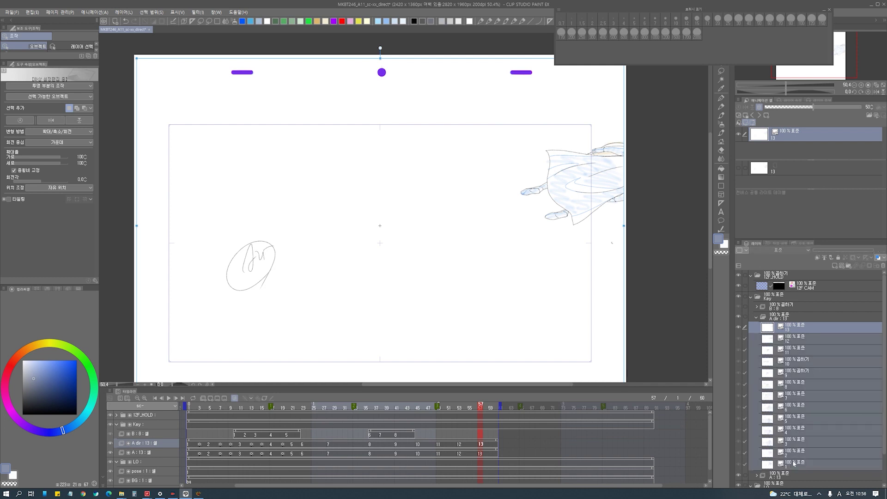
key(Delete)
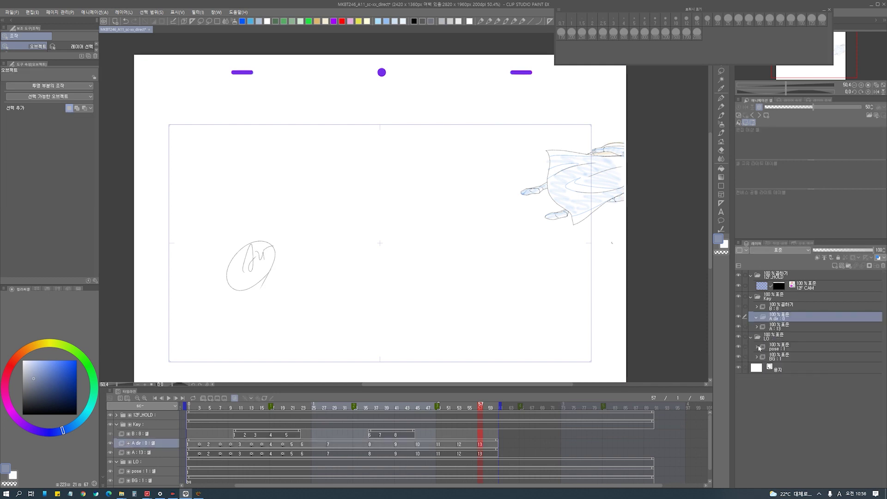
key(ctrl+z)
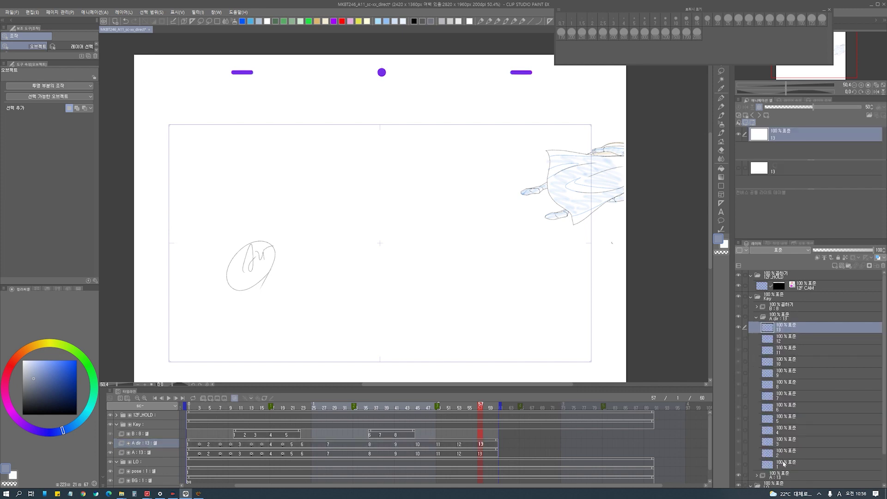
- Lower the original A folder's opacity to 31% and select blank cel 1 in the A dir folder
click(784, 464)
click(784, 456)
click(785, 474)
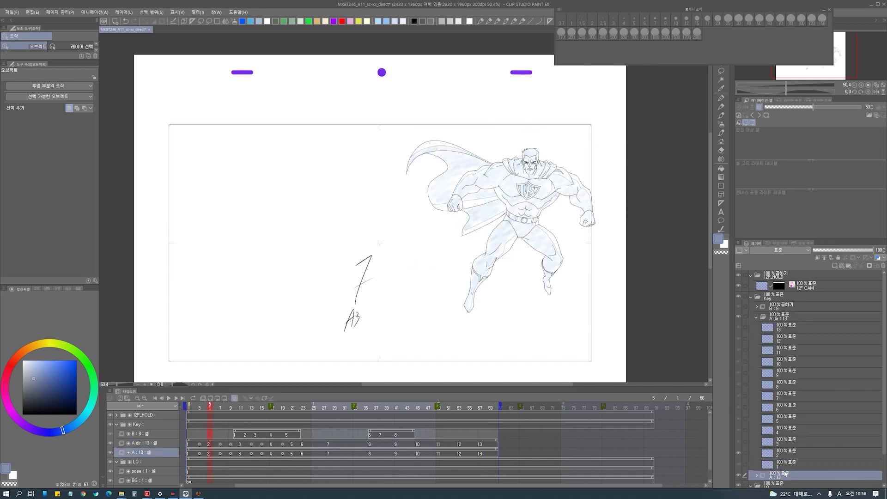
click(831, 250)
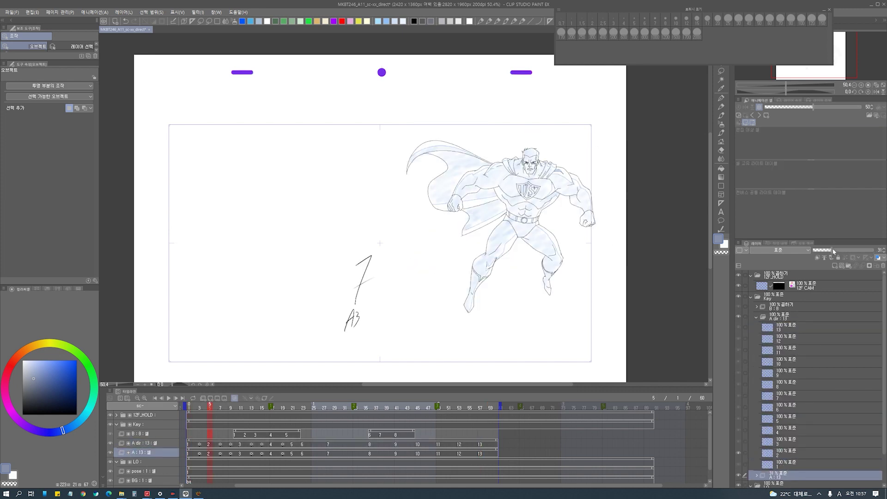
click(783, 464)
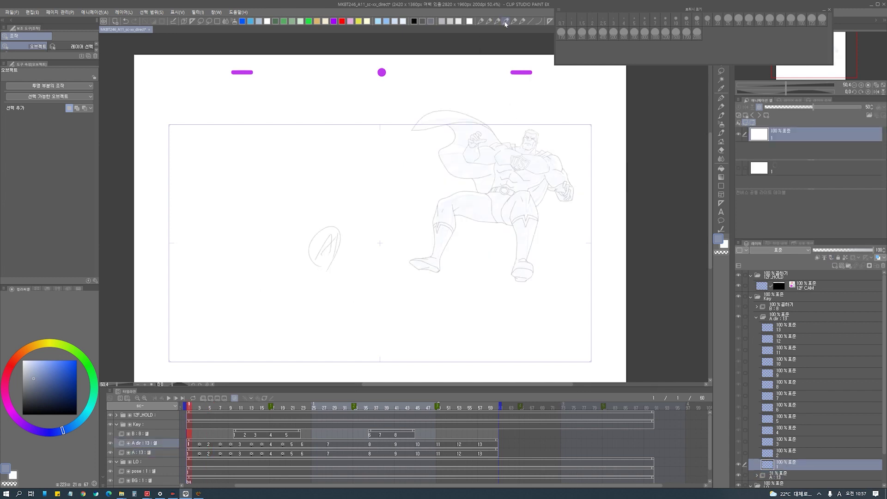
- Sketch red pencil correction lines over the head, chest and hip on A dir cel 1, and flip against cel 2
click(505, 21)
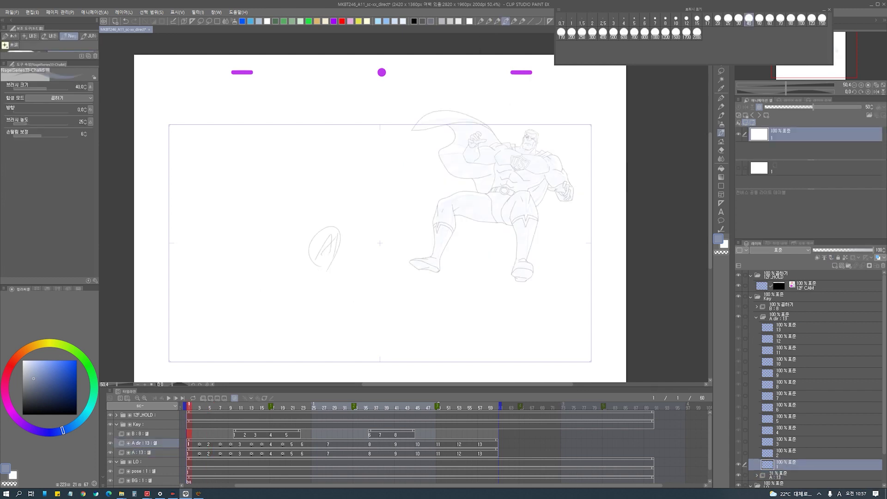
click(514, 21)
click(342, 20)
key(ctrl+z)
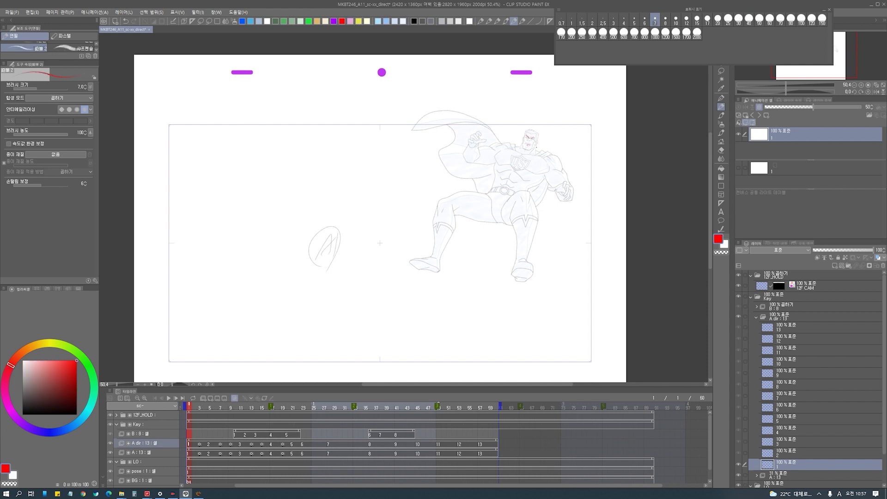
mouse_move(510, 149)
mouse_down()
mouse_move(545, 152)
mouse_move(497, 168)
mouse_up()
drag(550, 164, 527, 191)
mouse_move(497, 173)
mouse_down()
mouse_move(492, 192)
mouse_move(461, 194)
mouse_up()
key(Right)
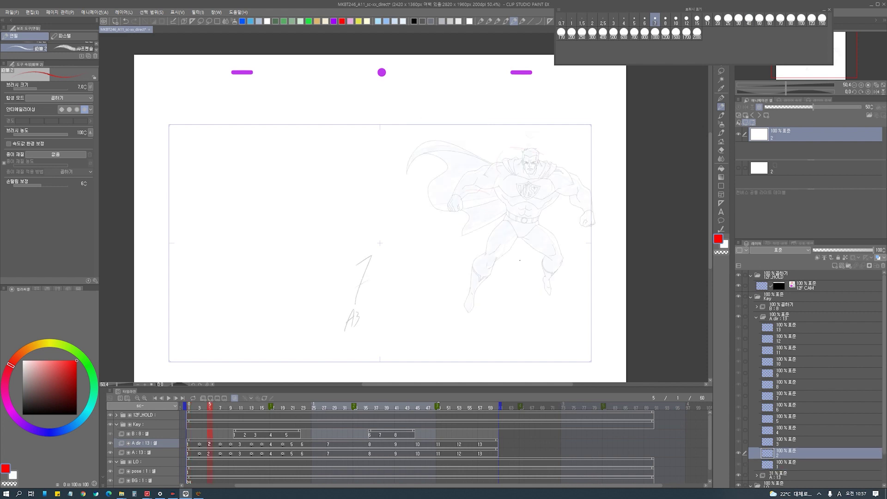
key(Left)
key(Right)
key(Left)
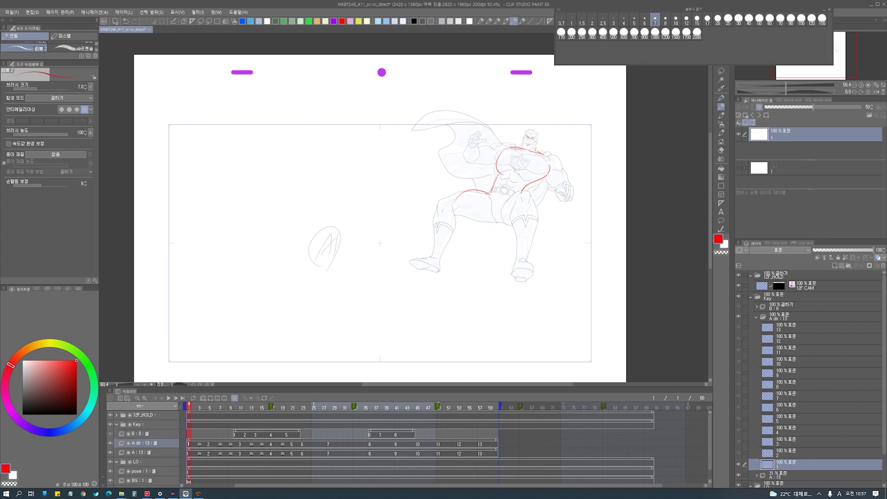
key(Right)
key(Left)
- Sketch red correction lines for the head, torso, arms and legs on A dir cel 2, and flip against cel 1
key(Right)
mouse_move(530, 156)
mouse_down()
mouse_move(532, 174)
mouse_move(521, 160)
mouse_move(520, 204)
mouse_up()
mouse_move(561, 176)
mouse_down()
mouse_move(539, 216)
mouse_move(509, 222)
mouse_up()
mouse_move(508, 216)
mouse_down()
mouse_move(498, 230)
mouse_move(518, 238)
mouse_move(495, 245)
mouse_up()
mouse_move(506, 222)
mouse_down()
mouse_move(523, 235)
mouse_move(502, 252)
mouse_up()
mouse_move(520, 236)
mouse_down()
mouse_move(476, 270)
mouse_move(509, 261)
mouse_move(472, 286)
mouse_up()
drag(512, 257, 480, 293)
drag(476, 283, 466, 299)
mouse_move(523, 232)
mouse_down()
mouse_move(572, 241)
mouse_move(564, 251)
mouse_up()
mouse_move(568, 242)
mouse_down()
mouse_move(578, 251)
mouse_move(566, 290)
mouse_up()
mouse_move(500, 163)
mouse_down()
mouse_move(491, 180)
mouse_move(492, 202)
mouse_up()
mouse_move(497, 196)
mouse_down()
mouse_move(505, 212)
mouse_move(454, 221)
mouse_up()
mouse_move(548, 167)
mouse_down()
mouse_move(582, 171)
mouse_move(566, 182)
mouse_move(575, 174)
mouse_move(557, 180)
mouse_up()
key(Left)
key(Right)
- Sketch the red corrected pose of the head, torso, arms and thighs on A dir cel 3, flipping against cel 2
key(Right)
key(Left)
key(Right)
mouse_move(493, 163)
mouse_down()
mouse_move(480, 202)
mouse_move(501, 184)
mouse_move(489, 203)
mouse_up()
drag(474, 184, 441, 188)
drag(503, 185, 542, 199)
drag(449, 195, 500, 218)
drag(484, 221, 535, 204)
drag(438, 196, 462, 257)
drag(498, 224, 490, 266)
drag(541, 215, 490, 279)
drag(446, 254, 444, 288)
mouse_move(449, 269)
mouse_down()
mouse_move(444, 288)
mouse_move(495, 276)
mouse_up()
mouse_move(464, 286)
mouse_down()
mouse_move(502, 280)
mouse_move(425, 300)
mouse_move(405, 320)
mouse_up()
key(Left)
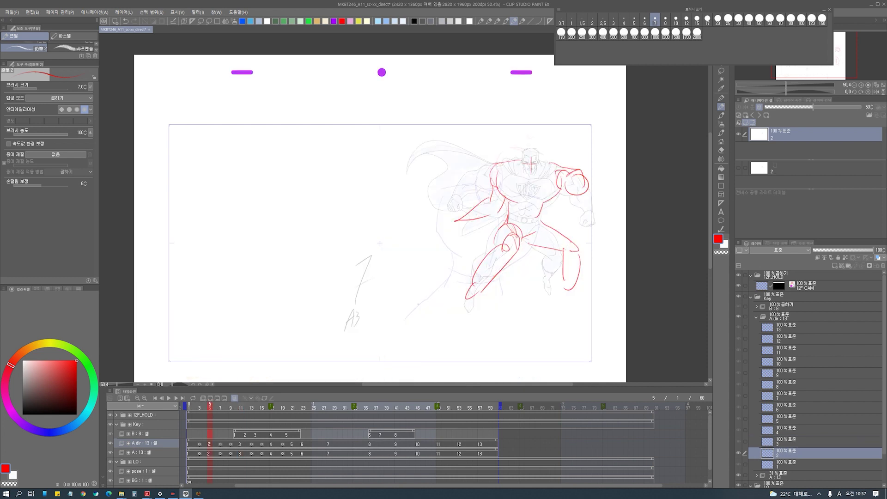
key(Right)
mouse_move(455, 296)
mouse_down()
mouse_move(433, 323)
mouse_move(455, 295)
mouse_up()
mouse_move(439, 291)
mouse_down()
mouse_move(410, 313)
mouse_move(396, 362)
mouse_up()
drag(449, 316, 424, 370)
drag(503, 286, 462, 315)
drag(503, 289, 536, 330)
drag(474, 318, 542, 369)
drag(538, 334, 524, 356)
key(Left)
key(Right)
drag(539, 201, 555, 241)
mouse_move(552, 237)
mouse_down()
mouse_move(547, 254)
mouse_move(579, 243)
mouse_up()
drag(547, 260, 591, 253)
drag(447, 188, 383, 233)
mouse_move(413, 220)
mouse_down()
mouse_move(384, 235)
mouse_move(395, 230)
mouse_up()
key(Left)
key(Right)
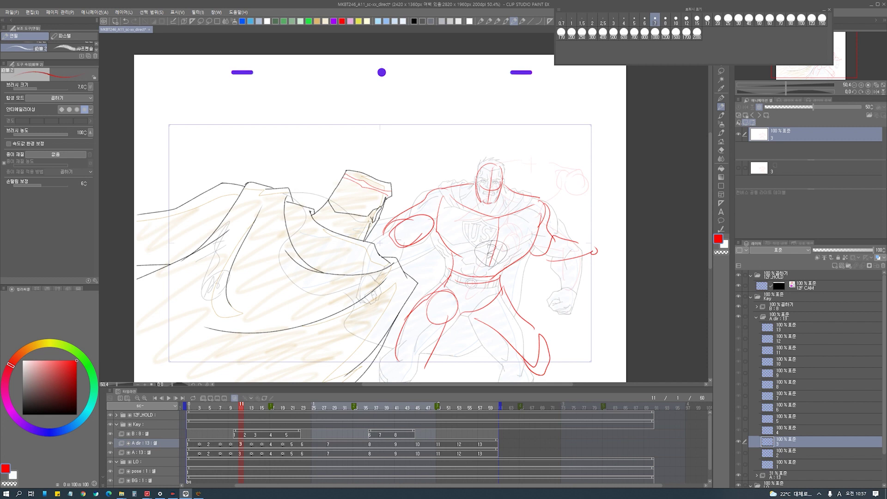
- Sketch red correction lines for the head, shoulders and torso on A dir cel 4, and flip against cel 5
key(Right)
drag(471, 208, 461, 262)
mouse_move(468, 209)
mouse_down()
mouse_move(478, 201)
mouse_move(485, 265)
mouse_up()
mouse_move(464, 236)
mouse_down()
mouse_move(492, 225)
mouse_move(477, 264)
mouse_up()
drag(461, 261, 476, 266)
mouse_move(462, 225)
mouse_down()
mouse_move(378, 231)
mouse_move(472, 289)
mouse_up()
mouse_move(529, 262)
mouse_down()
mouse_move(494, 311)
mouse_move(432, 344)
mouse_up()
drag(375, 263, 384, 371)
key(Right)
key(Left)
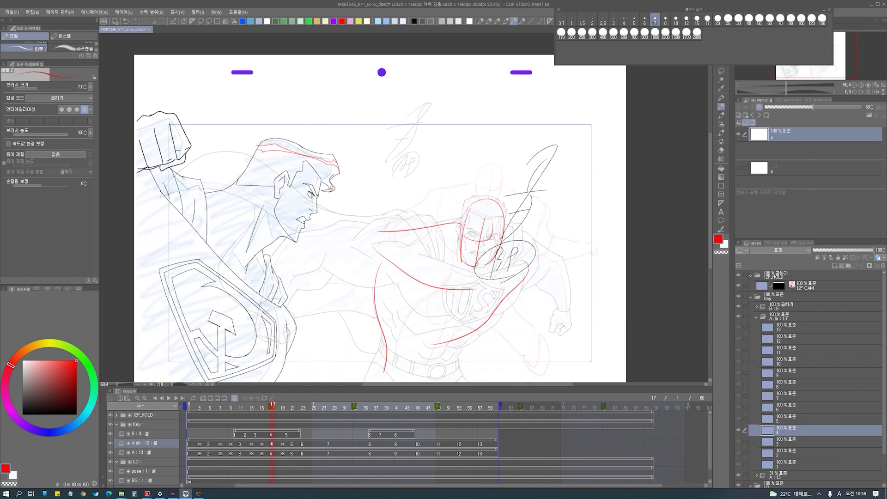
- Delete the A dir folder and expand the original A folder
click(779, 319)
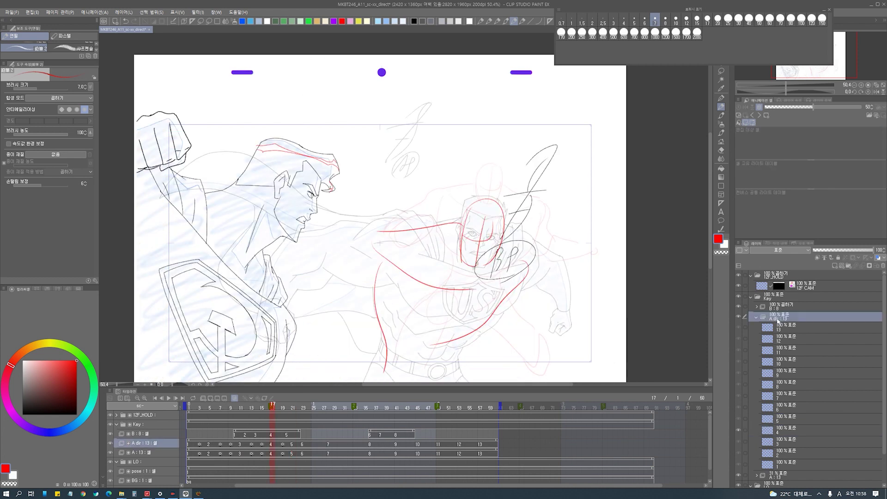
key(Delete)
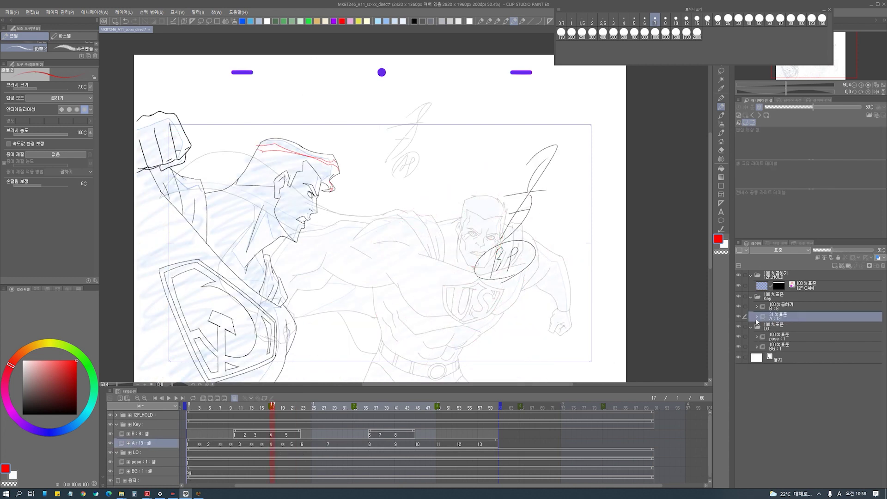
click(756, 318)
- Put A cel 1 in its own folder and add a new raster layer above the drawing
click(784, 464)
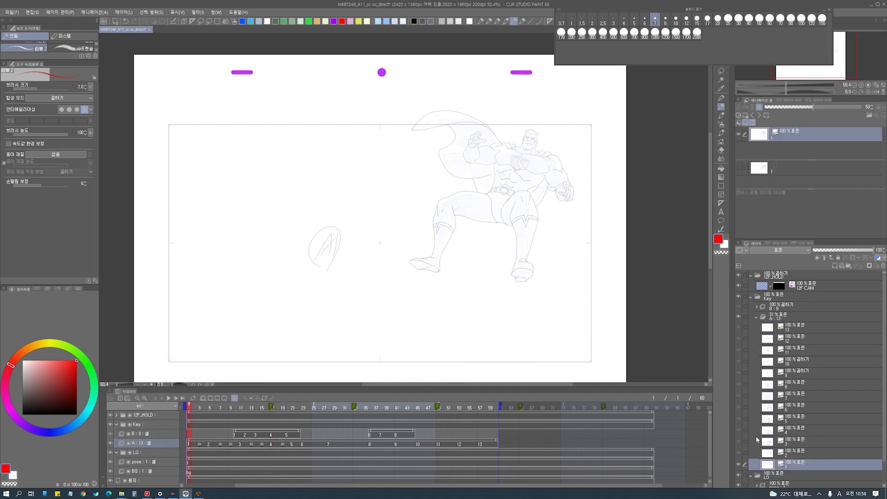
key(ctrl+g)
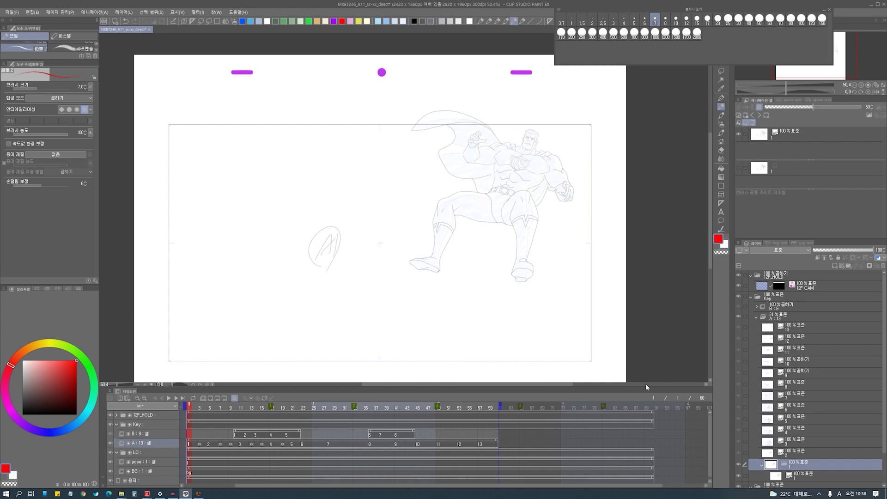
key(ctrl+shift+n)
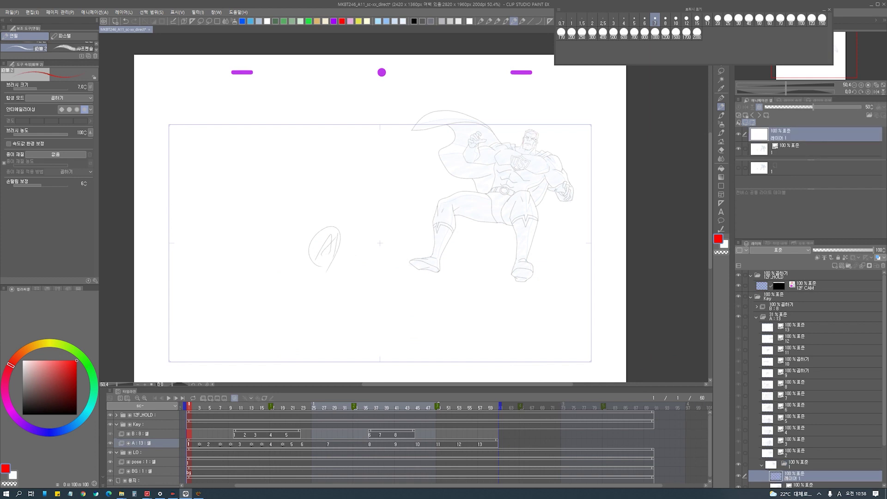
- Restore the A folder's opacity to 100% and set the drawing layer inside cel 1's folder to 34%
click(782, 319)
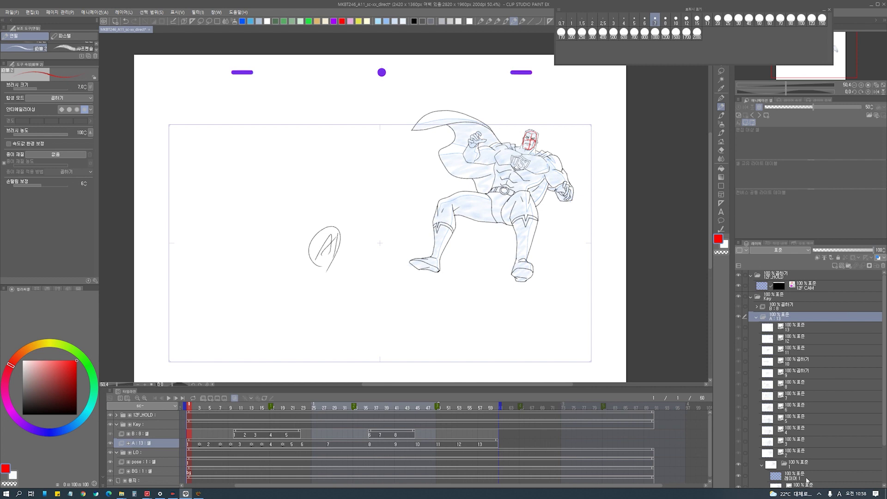
scroll(885, 429, down, 2)
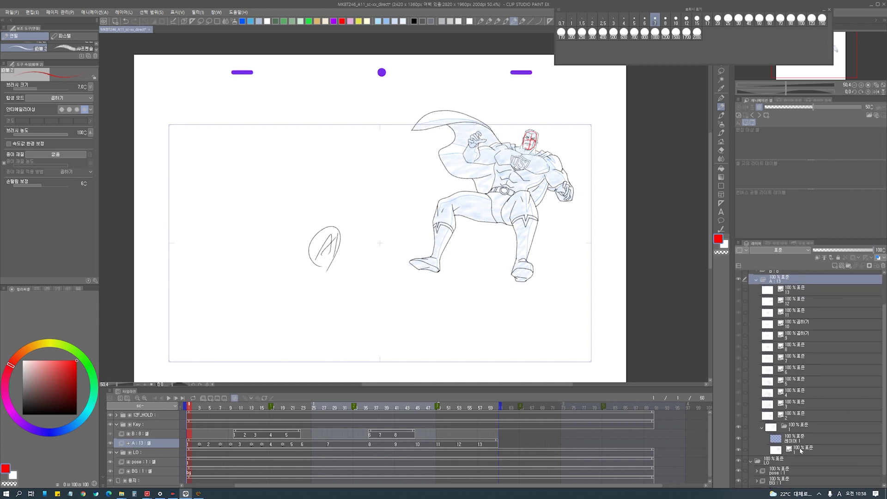
click(802, 451)
click(847, 252)
click(835, 250)
- Sketch red shoulder and chest guide lines on the new layer (레이어 1) above cel 1's drawing
click(795, 438)
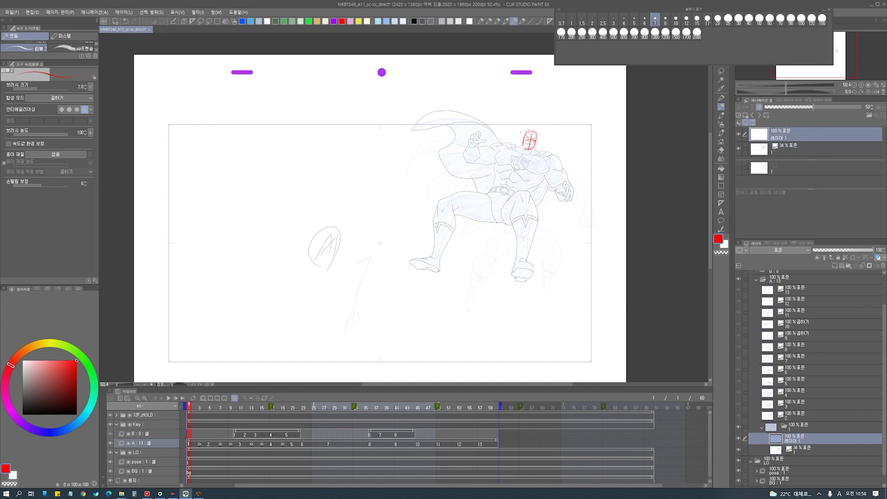
mouse_move(527, 152)
mouse_down()
mouse_move(515, 168)
mouse_move(509, 160)
mouse_move(532, 164)
mouse_up()
- Put A cel 2 in a folder with a new raster layer on top, and set its drawing layer to 22% opacity
click(787, 415)
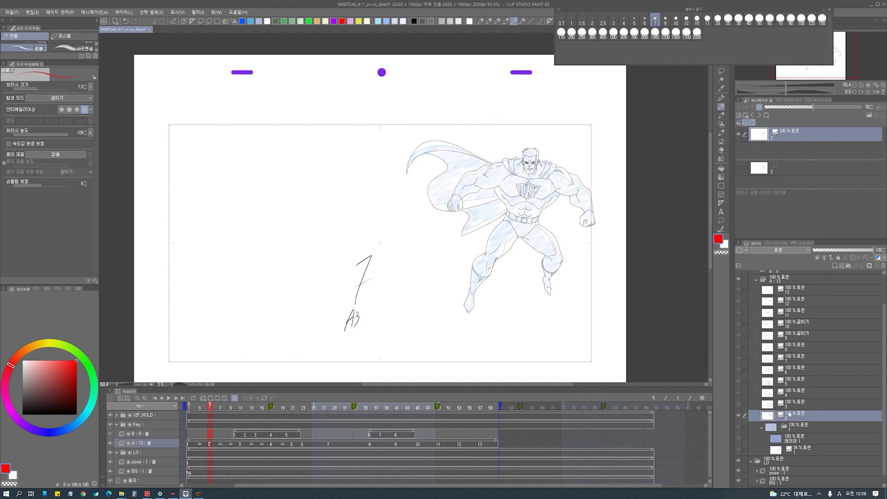
key(ctrl+shift+n)
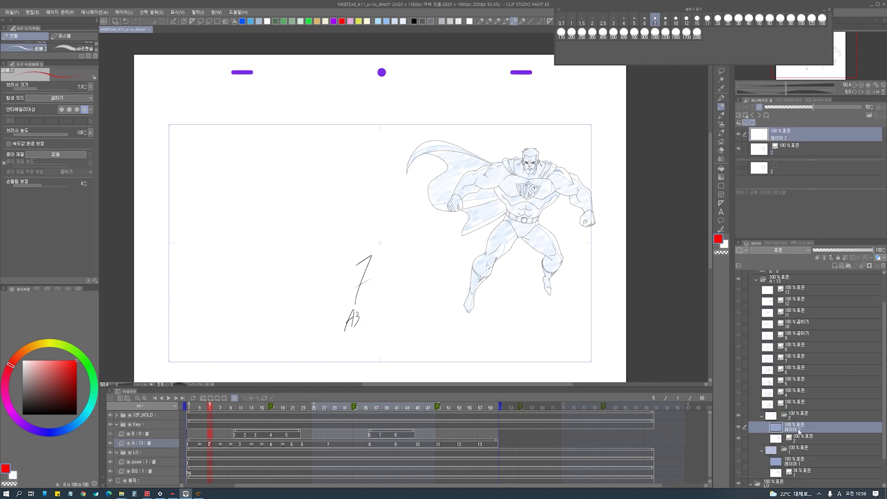
click(802, 438)
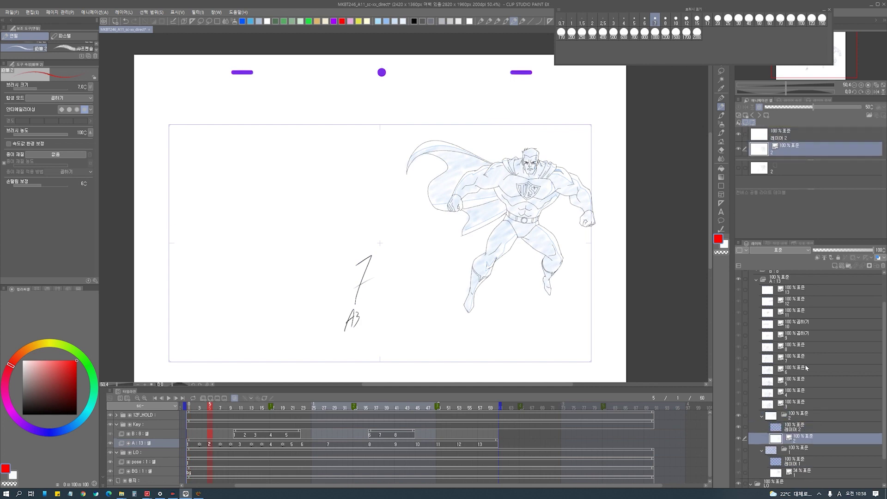
click(836, 251)
click(826, 251)
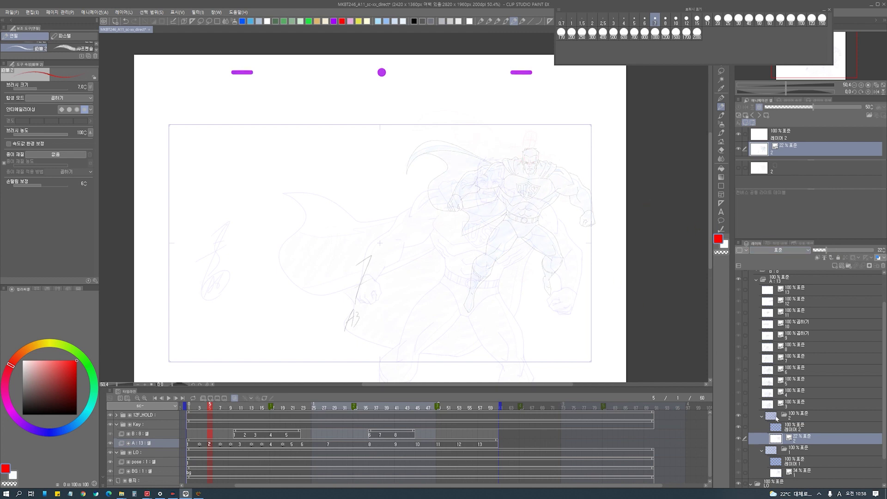
- Sketch red head and shoulder guide lines on 레이어 2 above cel 2's drawing, and flip against cel 1
click(786, 429)
mouse_move(526, 155)
mouse_down()
mouse_move(527, 170)
mouse_move(490, 167)
mouse_move(564, 167)
mouse_up()
scroll(532, 177, up, 3)
scroll(552, 189, up, 2)
key(Left)
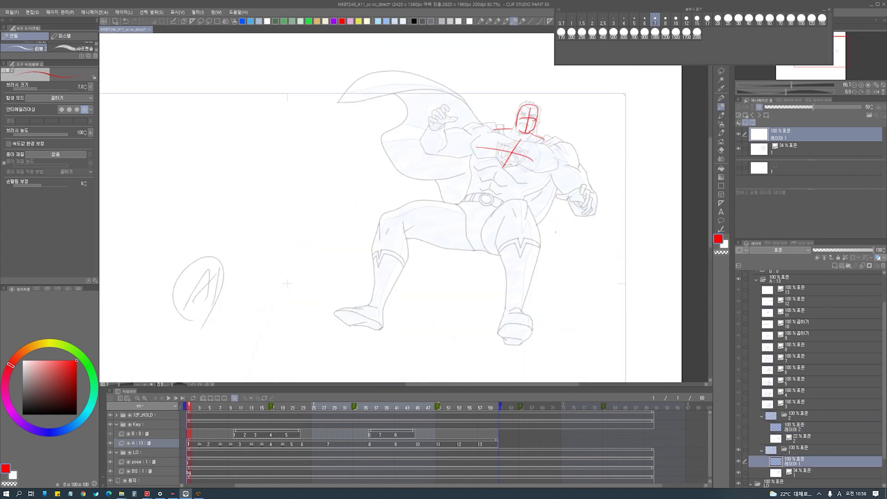
key(Right)
key(Left)
key(Right)
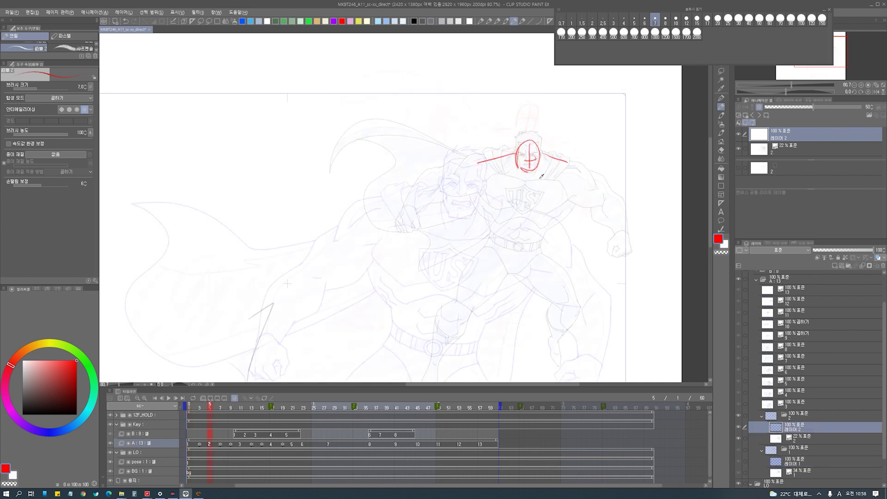
- Strengthen the onion skin by raising its starting opacity, and compare it on cels 2 and 1
key(ctrl+shift+o)
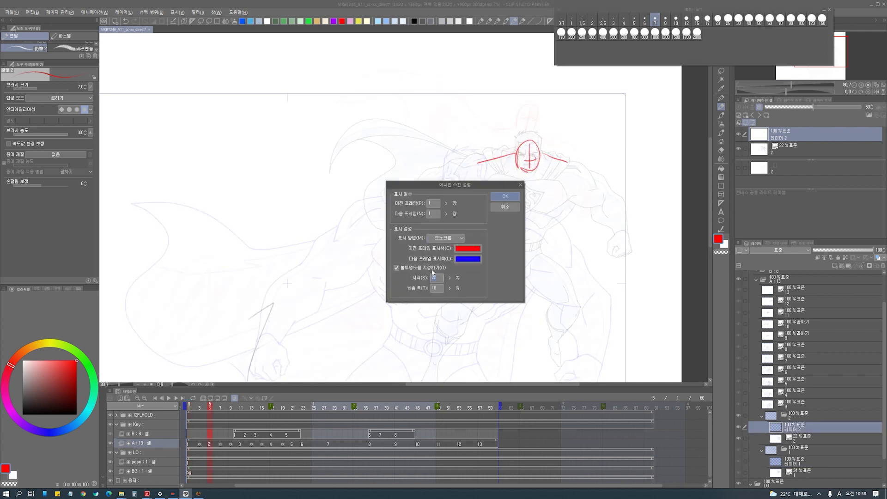
click(505, 196)
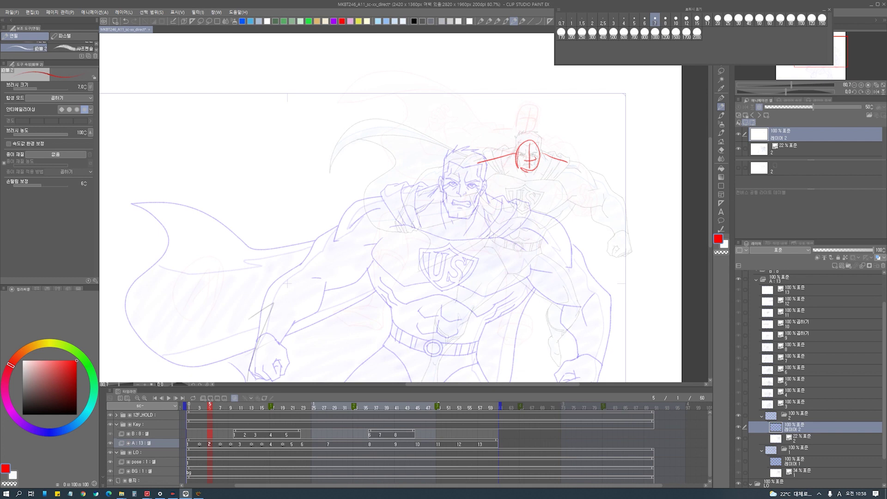
scroll(538, 164, up, 4)
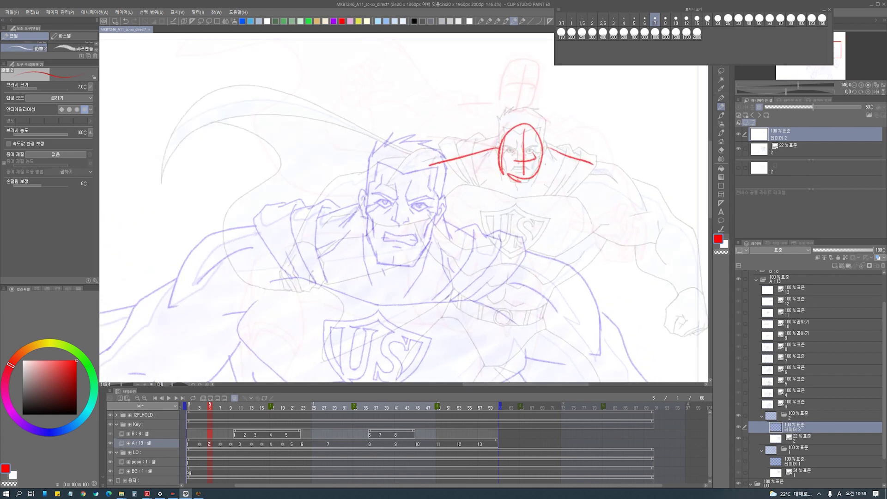
key(Left)
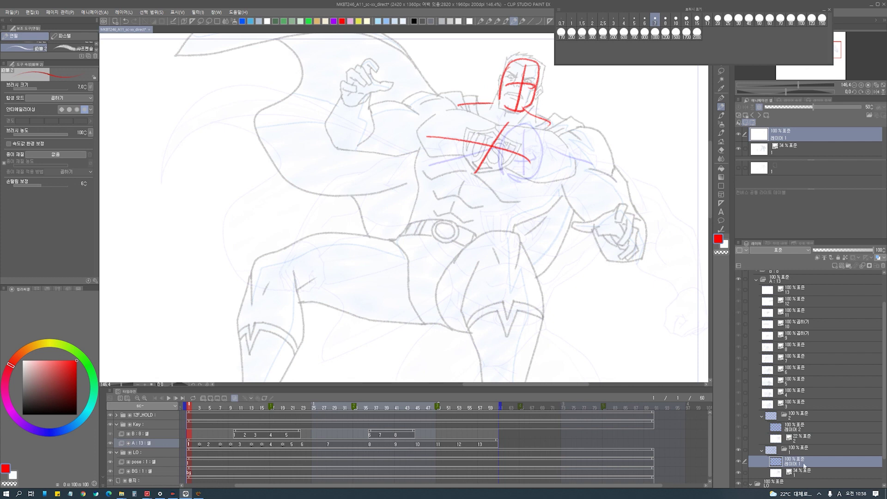
- Flip through the A cels to cel 2 and compare its red head guide lines with the onion skin of neighbouring cels
key(Left)
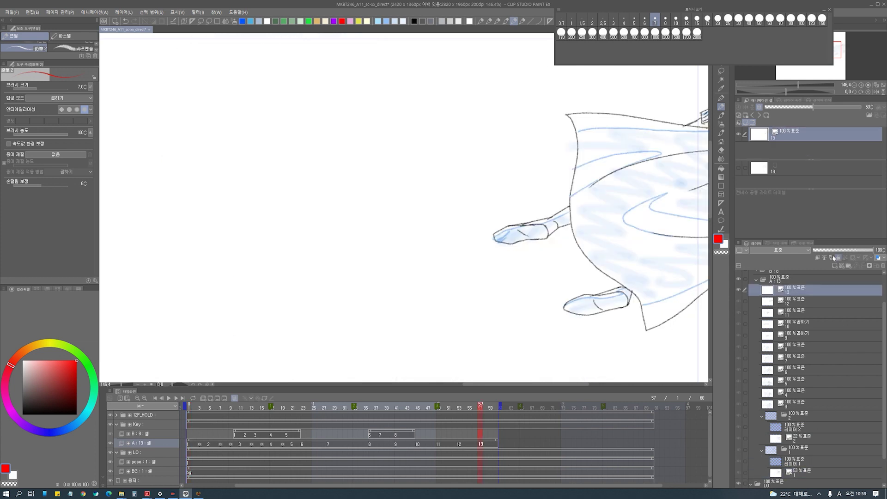
key(Right)
key(Right)
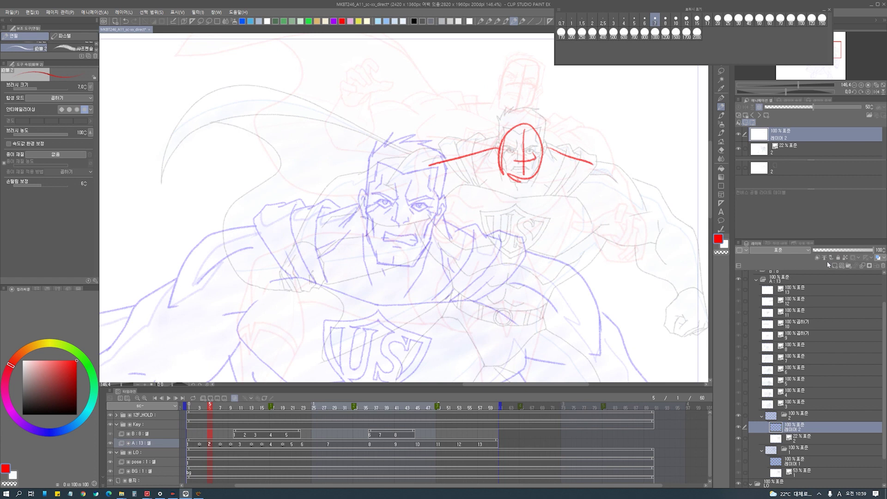
scroll(525, 82, up, 1)
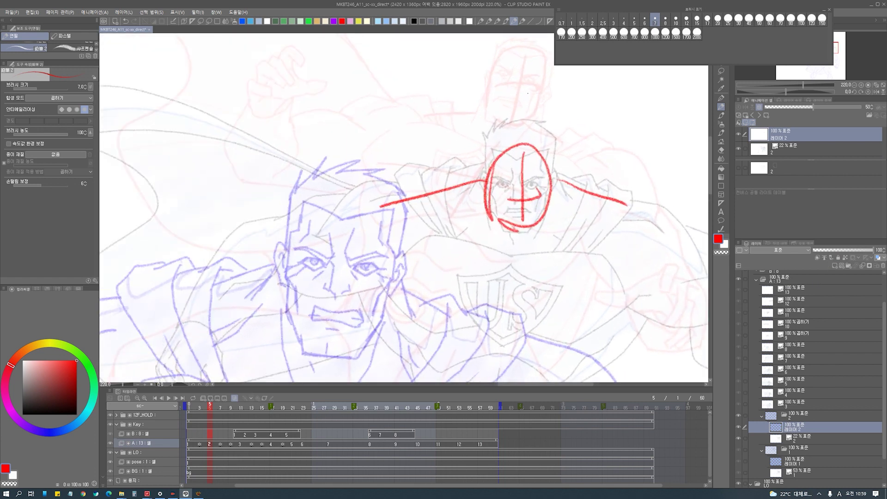
drag(528, 94, 452, 124)
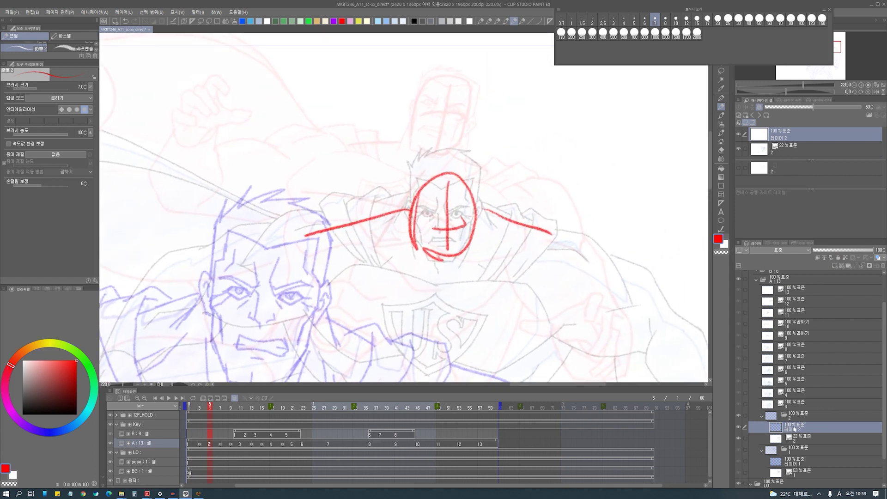
- Put A cel 3 in a folder with a new raster layer on top, and set its drawing layer to 67% opacity
click(791, 407)
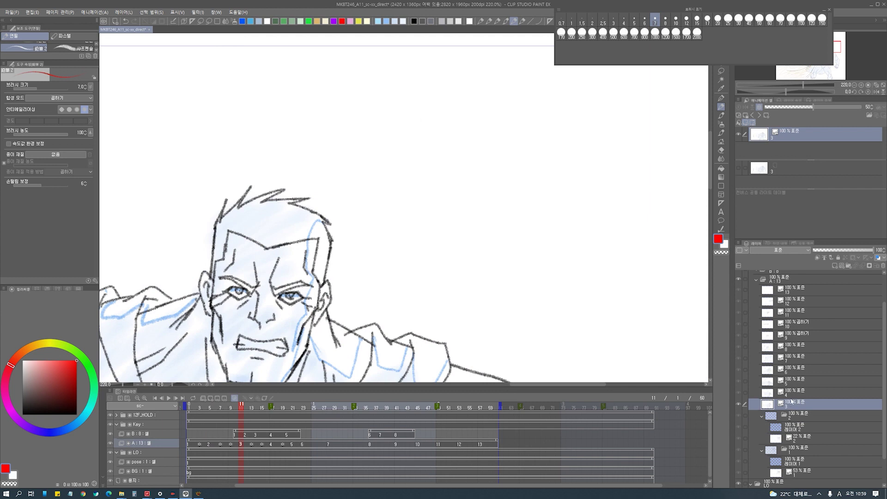
key(ctrl+g)
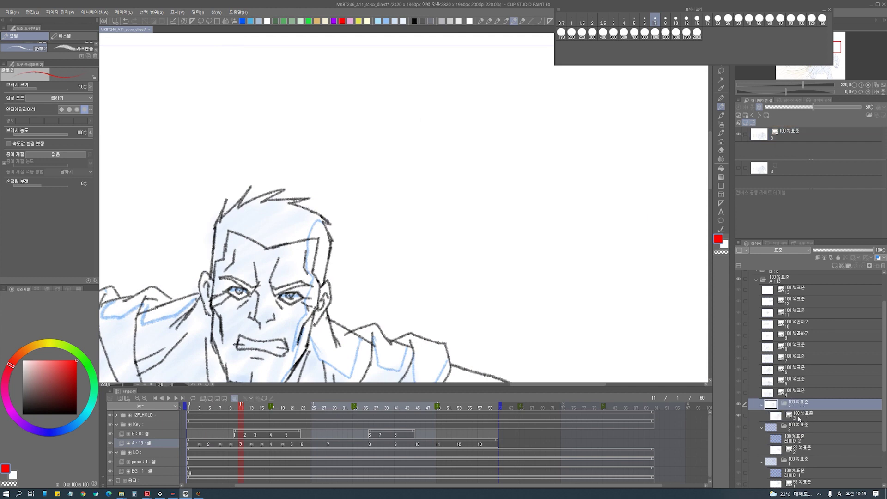
key(ctrl+shift+n)
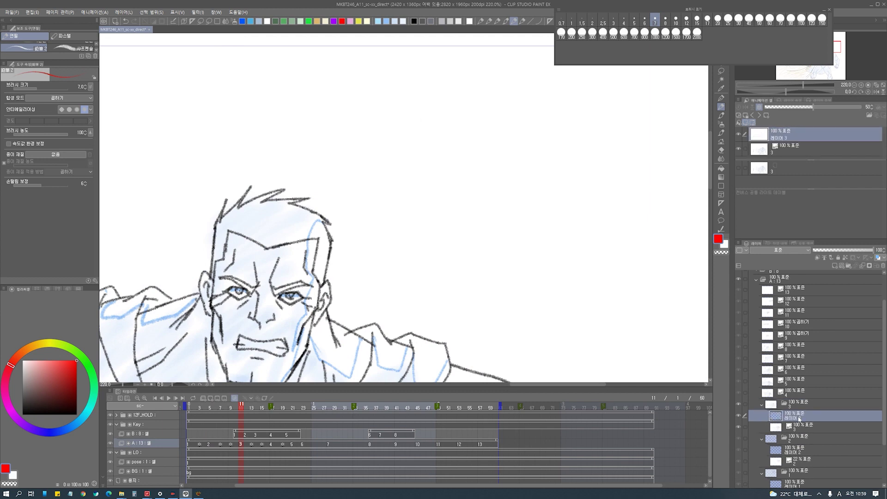
click(797, 427)
click(853, 251)
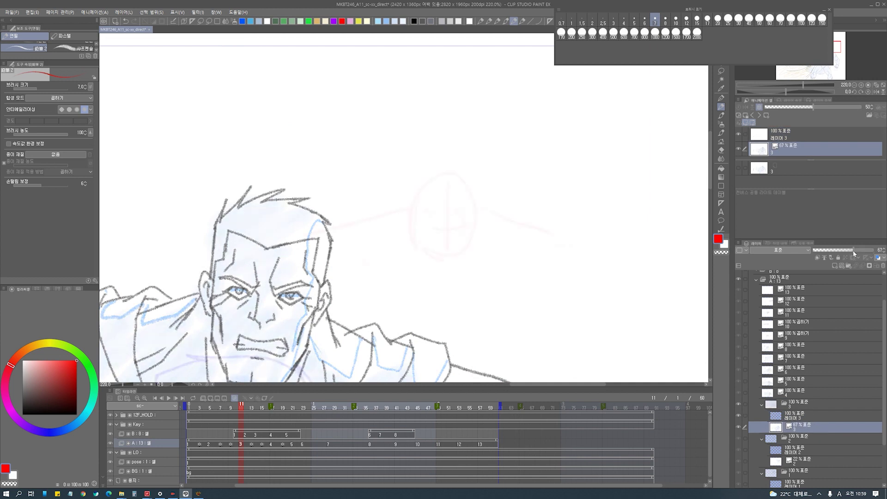
- Raise the opacity of cel 2's drawing layer to 42%, and compare it with cel 3 in the full canvas view
click(796, 452)
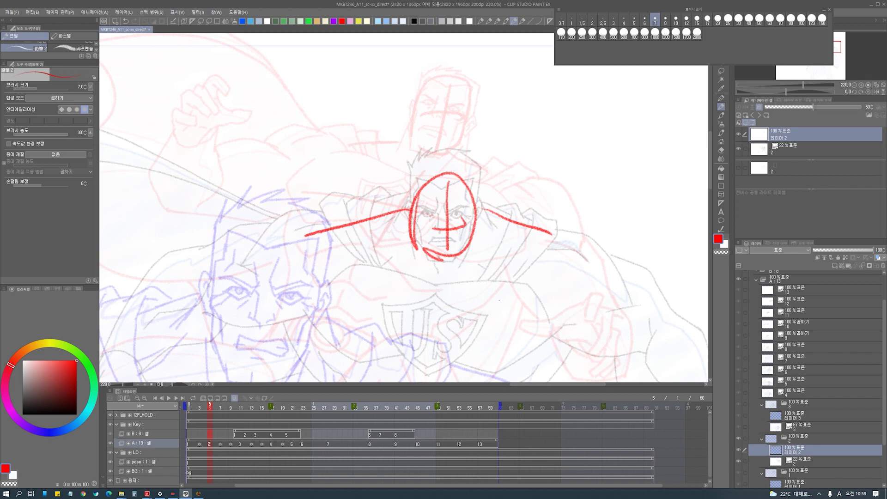
click(797, 461)
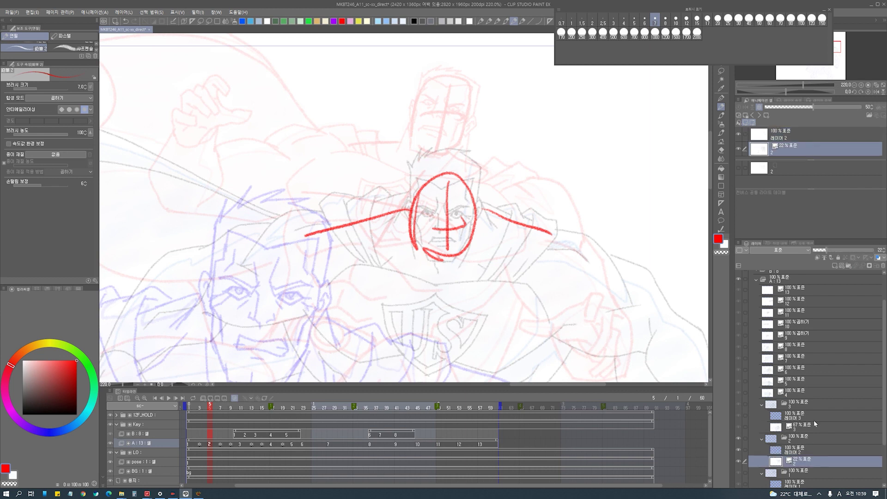
click(839, 251)
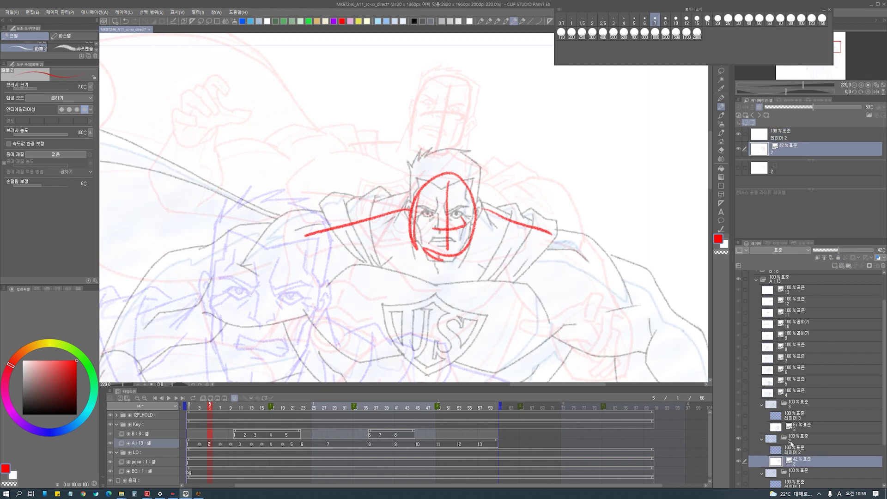
click(796, 418)
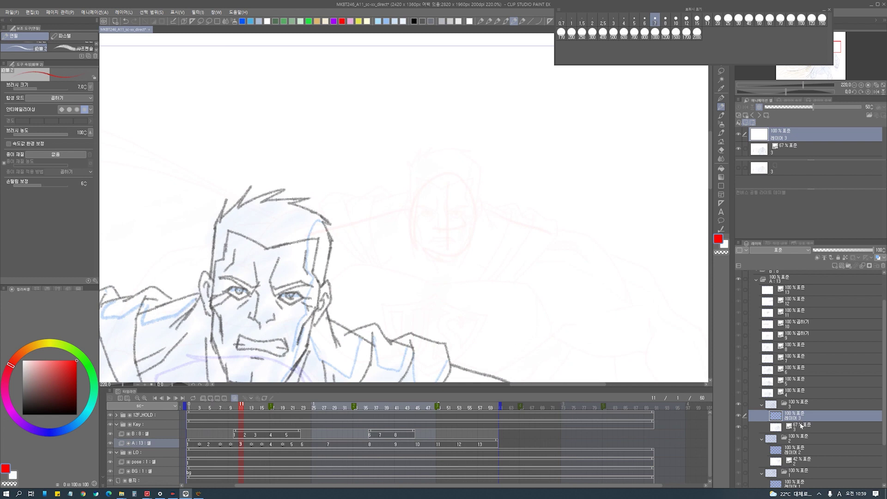
click(799, 429)
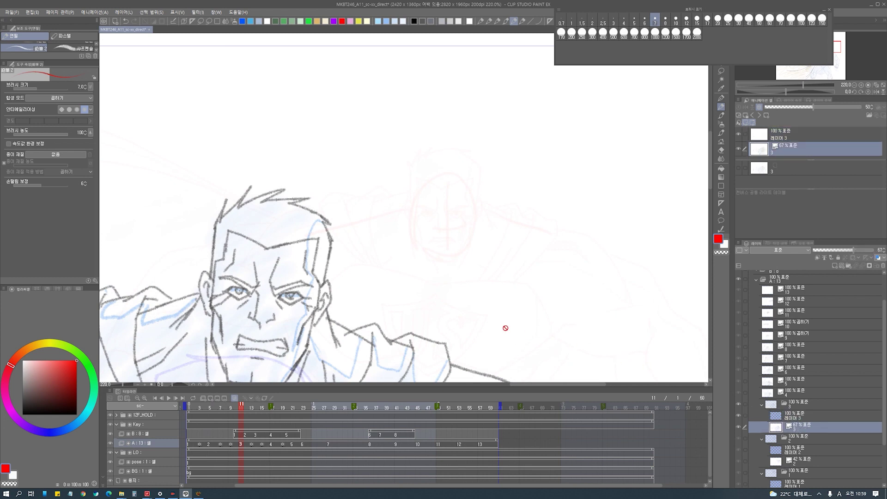
scroll(624, 367, down, 3)
key(ctrl+0)
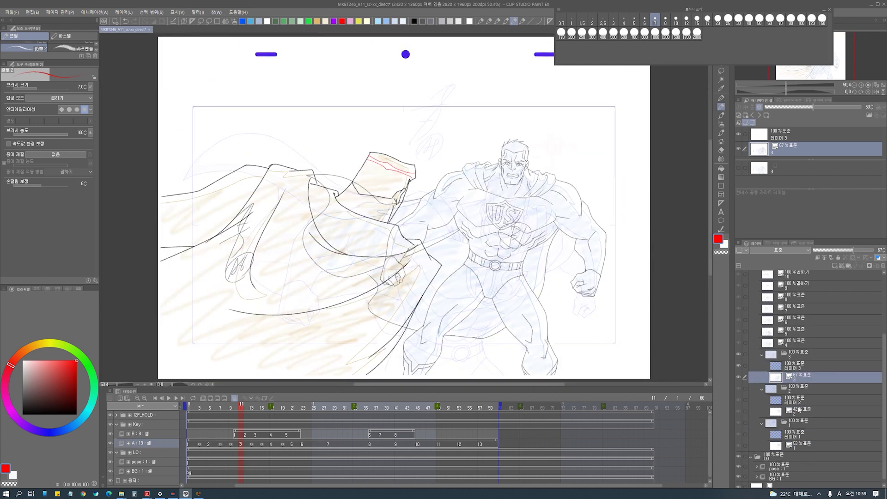
- Set cel 2's drawing layer to 35% opacity with Multiply (곱하기) blending, and reselect 레이어 2 above it
click(797, 410)
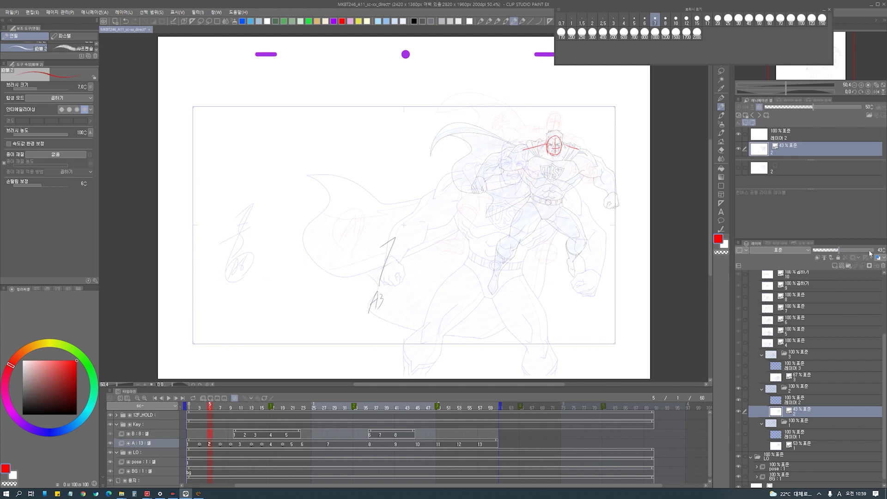
drag(839, 253, 878, 254)
click(842, 251)
drag(843, 251, 834, 250)
scroll(555, 143, up, 3)
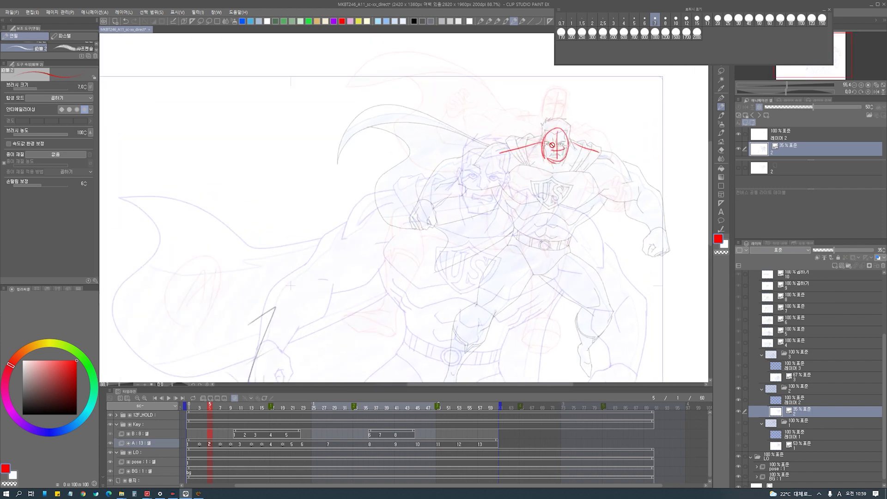
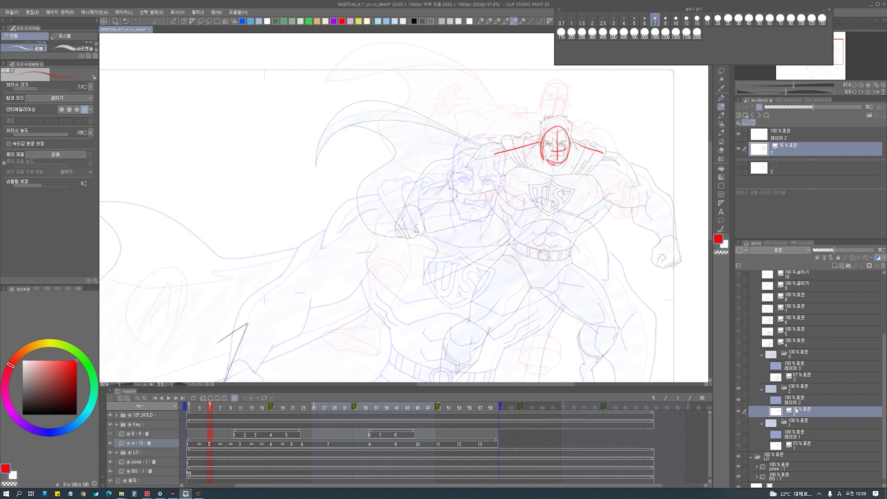
key(alt+shift+m)
click(801, 400)
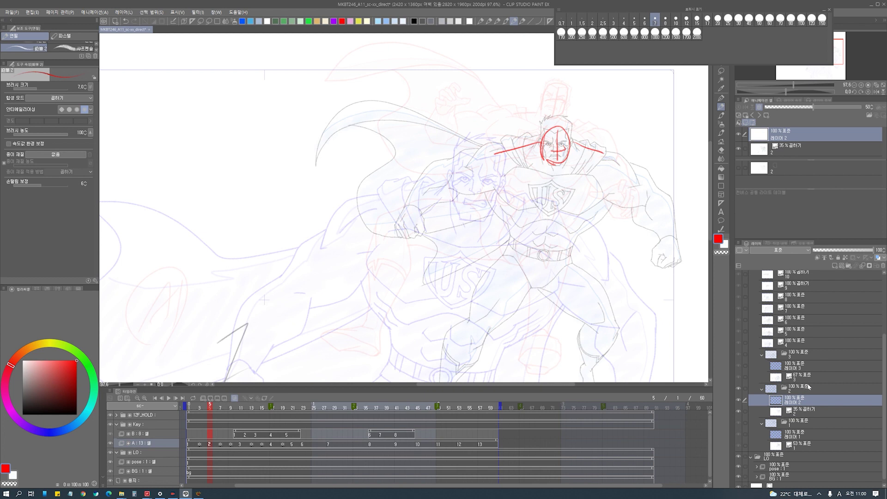
- Undo the per-cel folder, layer and opacity edits back to the setup with the separate A dir correction folder
key(ctrl+z)
key(ctrl+z)
key(ctrl+z)
key(ctrl+z)
key(ctrl+z)
key(ctrl+z)
key(ctrl+z)
key(ctrl+z)
key(ctrl+z)
key(ctrl+z)
key(ctrl+z)
key(ctrl+z)
key(ctrl+z)
key(ctrl+z)
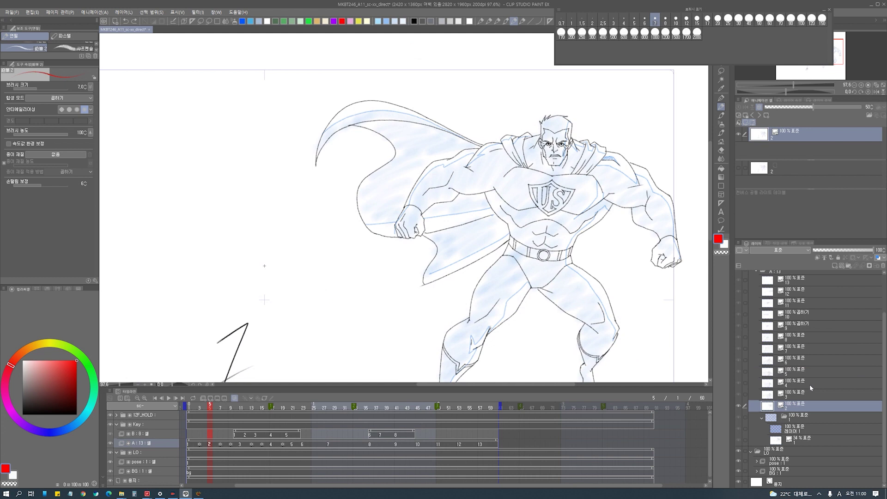
key(ctrl+z)
key(ctrl+z)
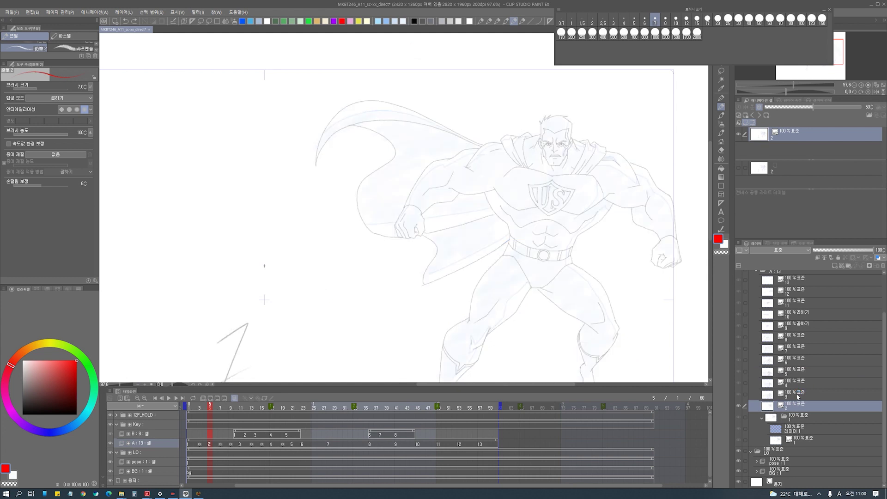
key(ctrl+z)
key(ctrl+z)
key(ctrl+z)
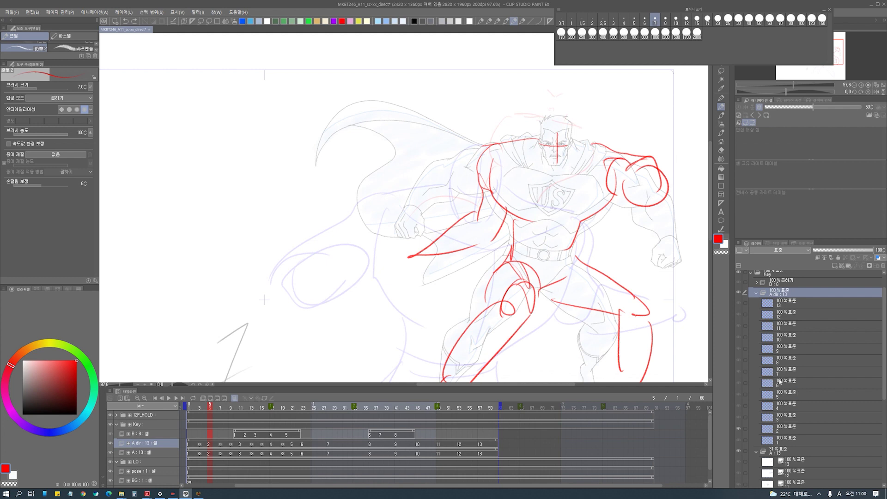
- Flip back and forth through the A dir correction cels over the faded A cels in the full canvas view
click(780, 381)
click(786, 392)
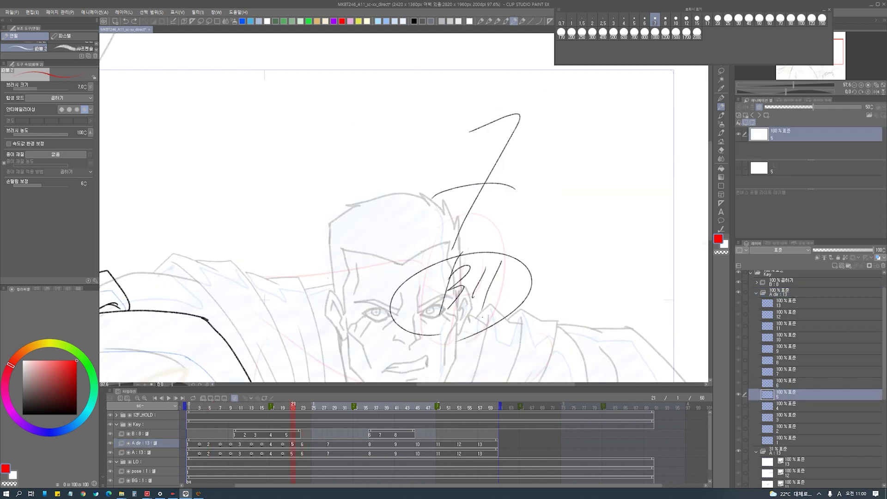
key(ctrl+0)
key(comma)
key(comma)
key(comma)
key(period)
key(period)
key(period)
key(period)
key(period)
key(comma)
key(comma)
key(comma)
key(comma)
key(comma)
key(period)
key(comma)
key(period)
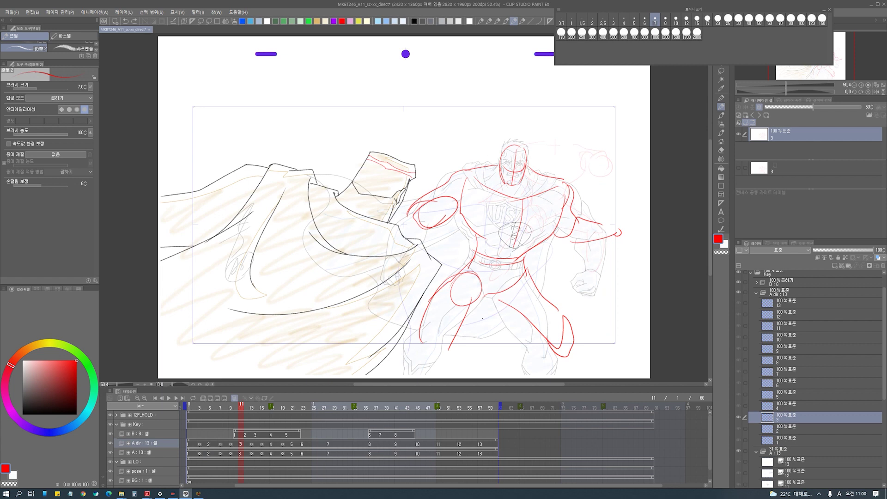
- Collapse the A dir and A animation folders in the layer list
click(757, 293)
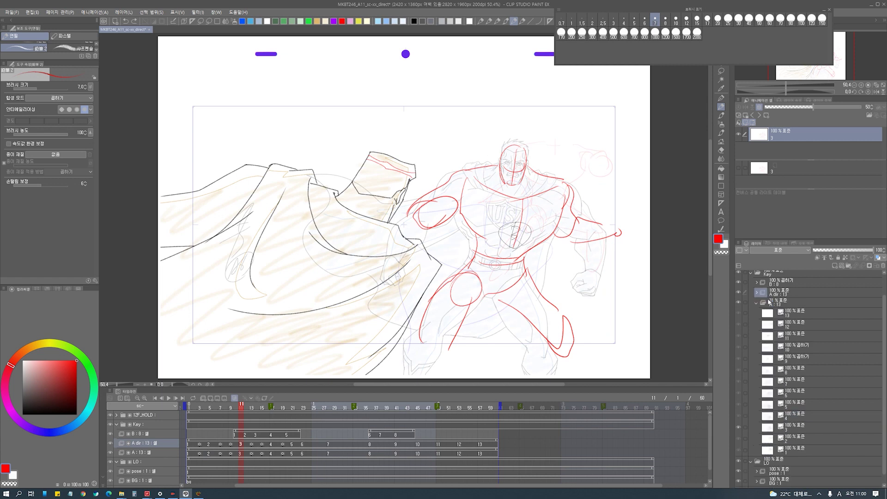
click(761, 303)
click(757, 303)
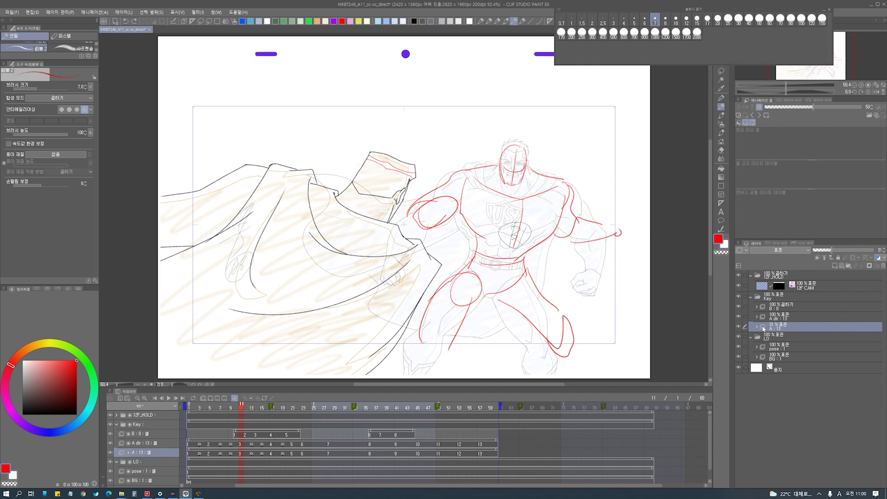
- Put A cel 1 in a folder with a new raster layer on top, and set its drawing layer to 53% opacity
click(757, 327)
click(791, 472)
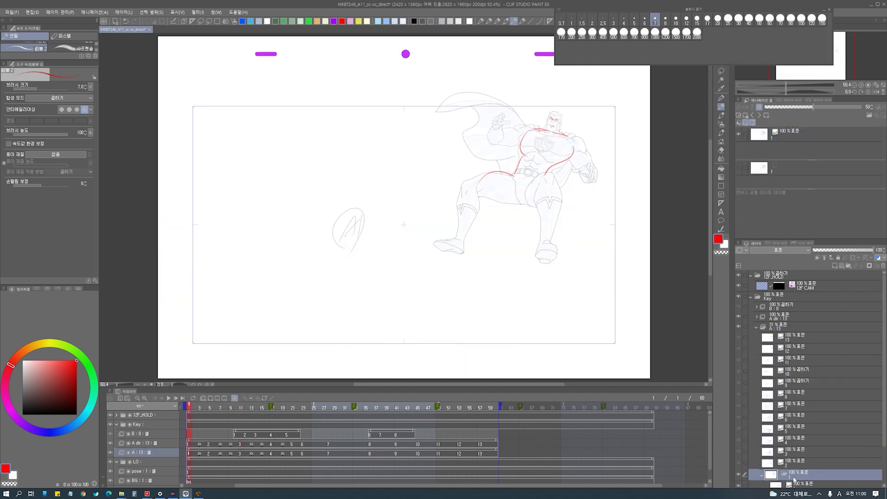
click(795, 483)
click(845, 250)
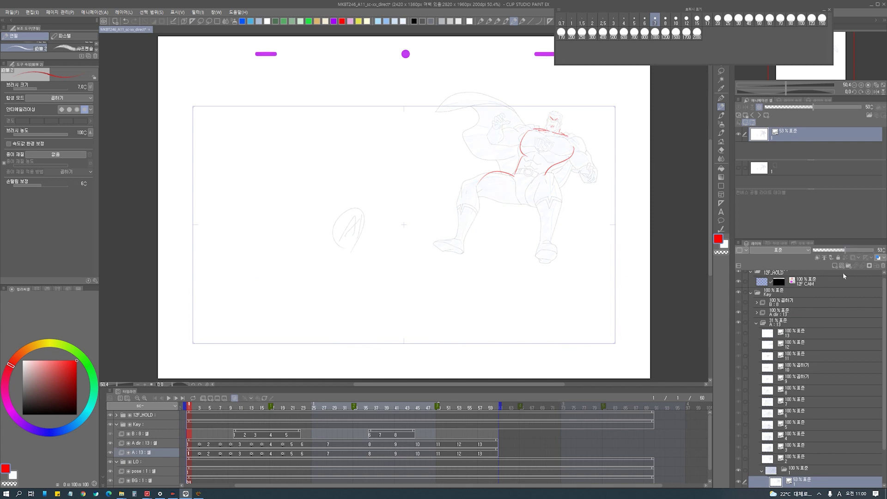
click(835, 267)
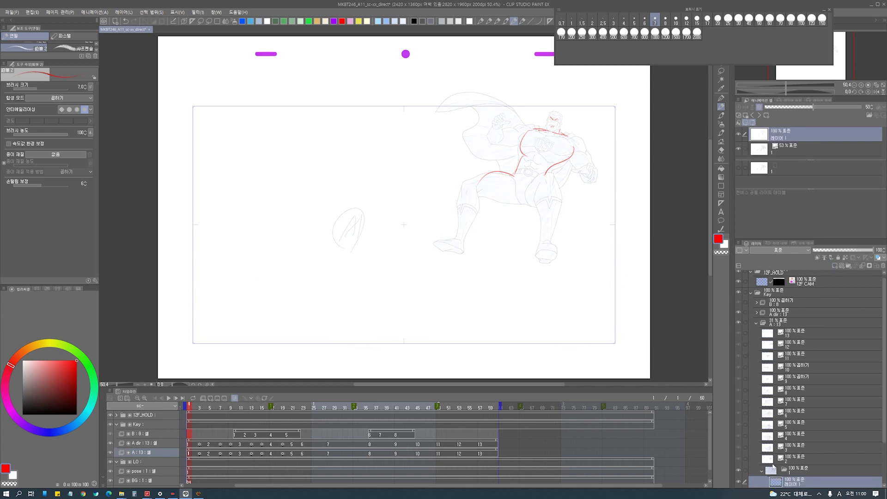
drag(555, 123, 551, 73)
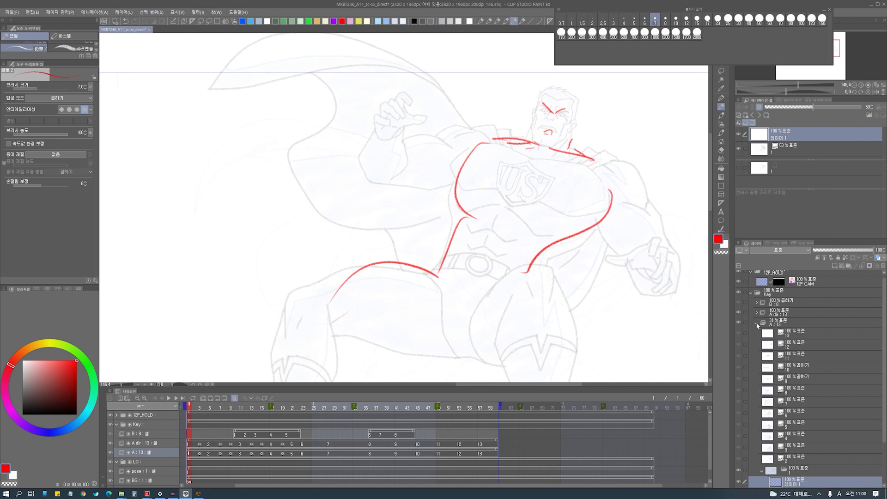
- Collapse the A folder and duplicate the A dir animation folder with its timing
click(770, 320)
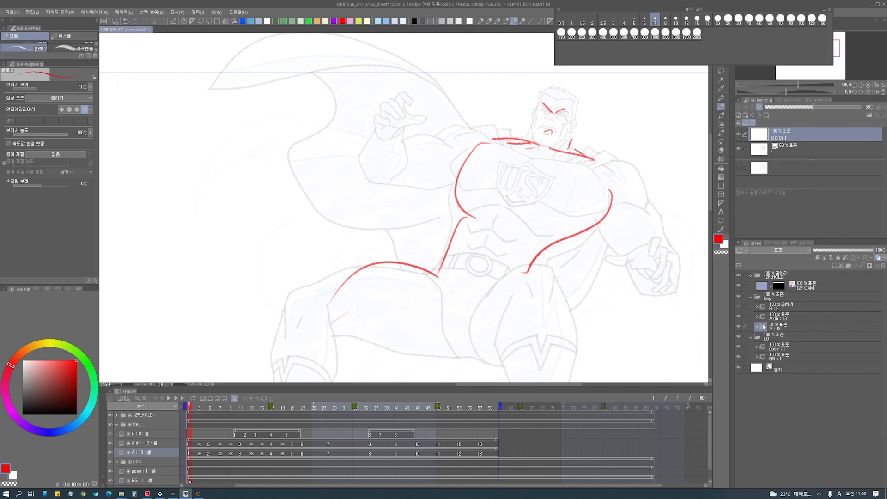
click(779, 330)
click(779, 319)
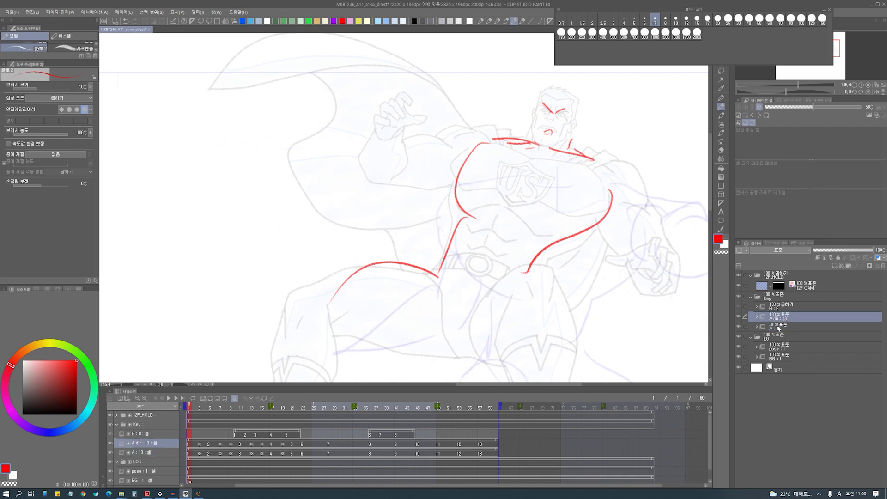
key(ctrl+c)
key(ctrl+v)
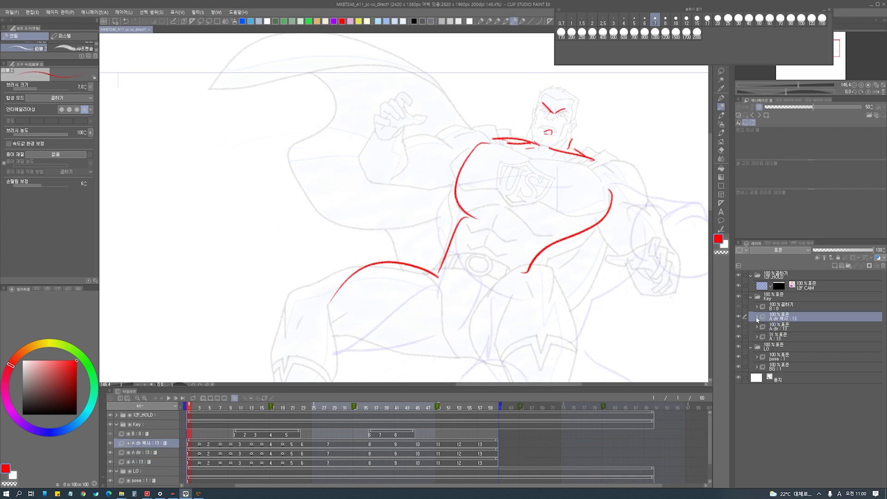
- Delete all the cels from 13 down to 1 inside the duplicated A dir folder
click(757, 318)
click(783, 327)
shift+click(783, 468)
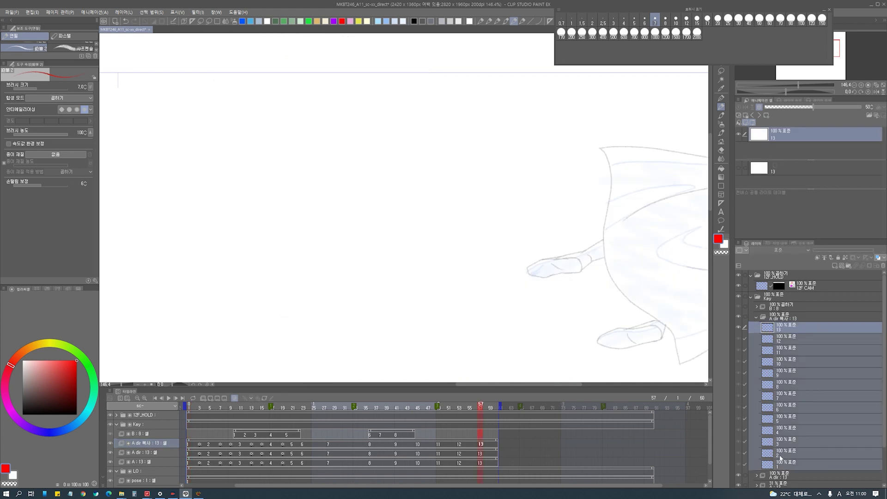
key(Delete)
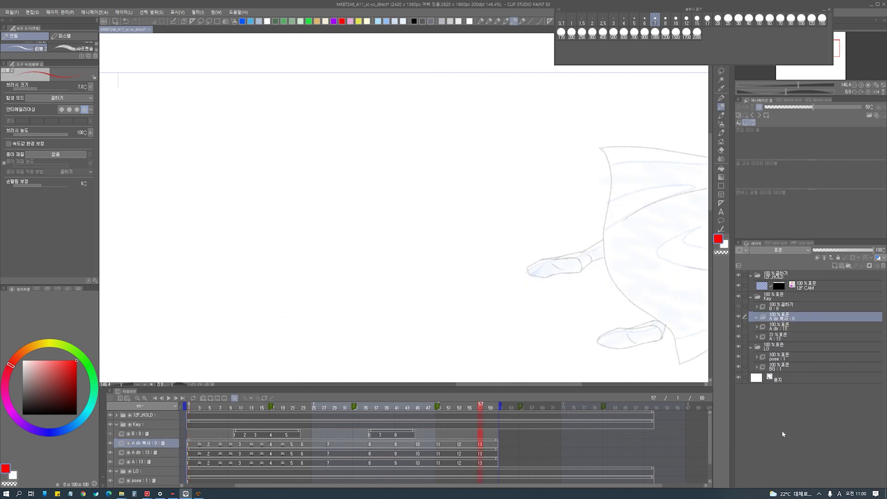
key(ctrl+alt+c)
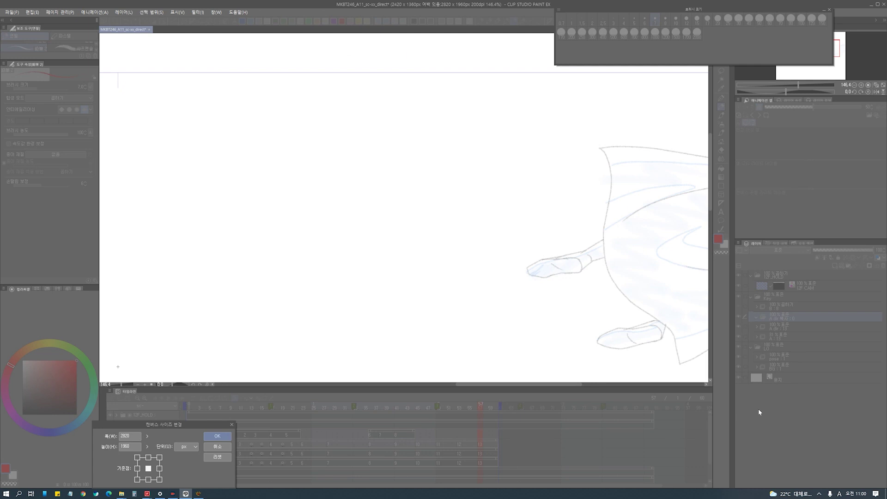
- Lower the original A dir folder's opacity to 35% and select cel 1 in the duplicated A dir folder
click(217, 436)
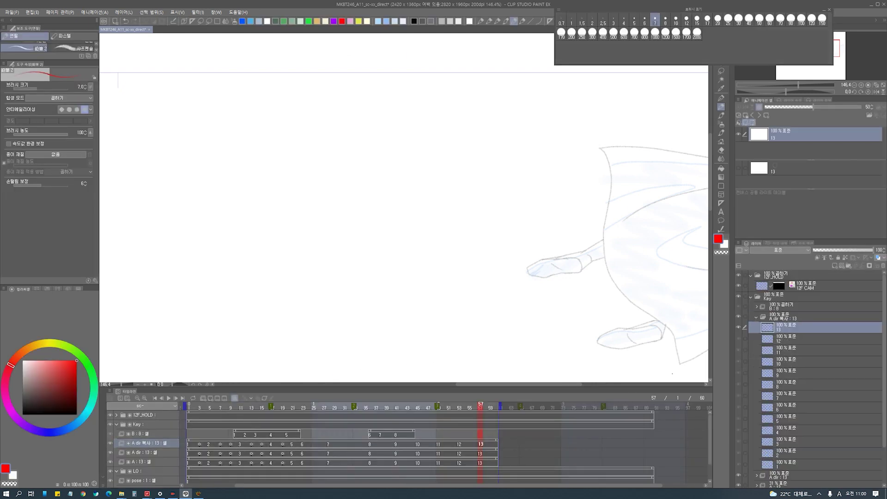
click(780, 476)
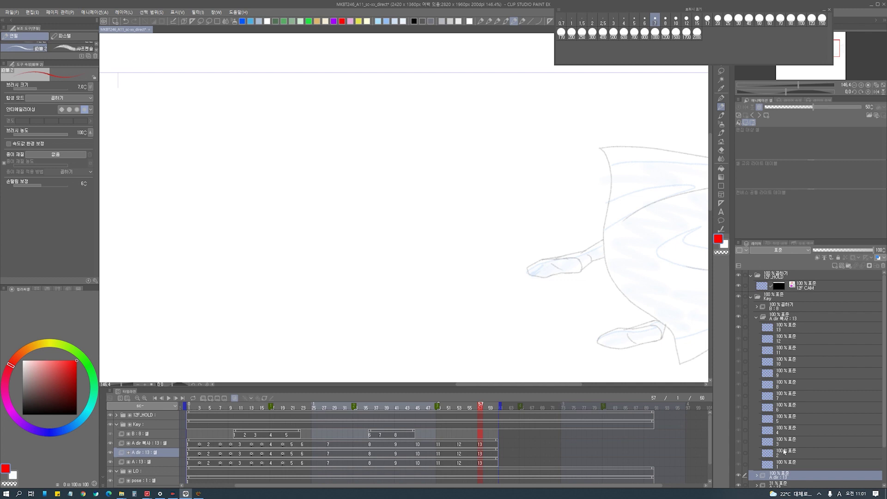
click(856, 253)
click(768, 464)
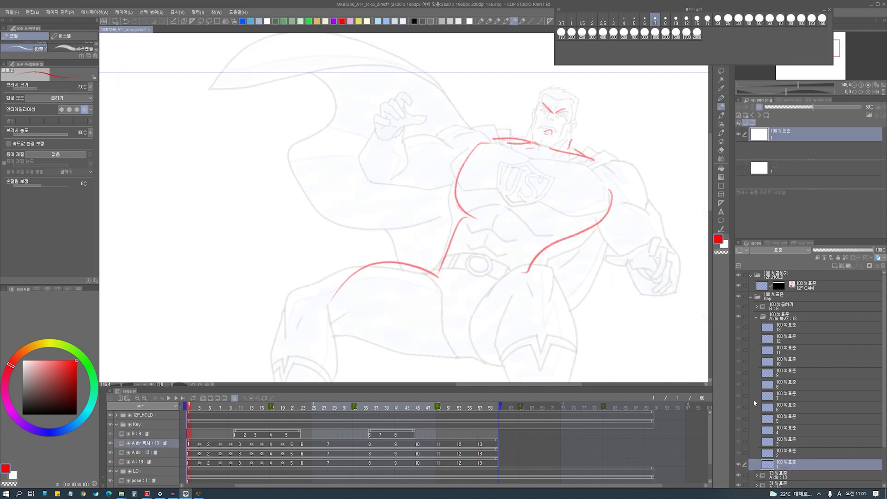
click(778, 475)
click(837, 250)
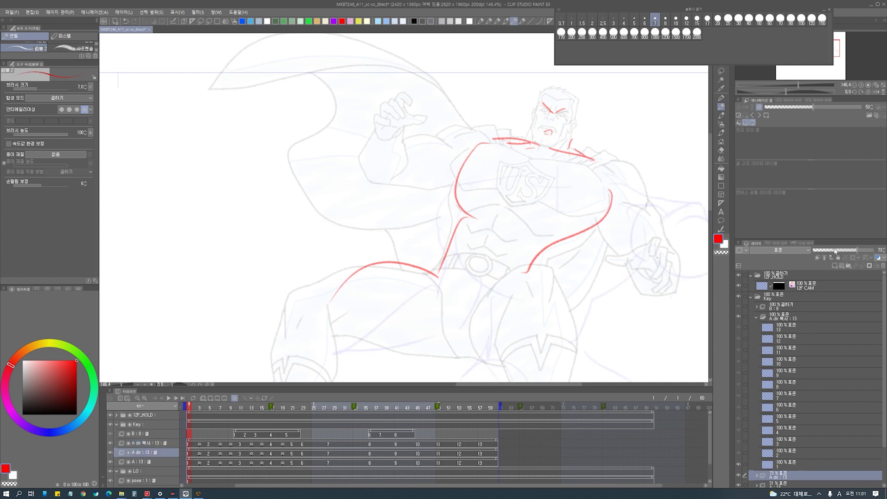
click(771, 463)
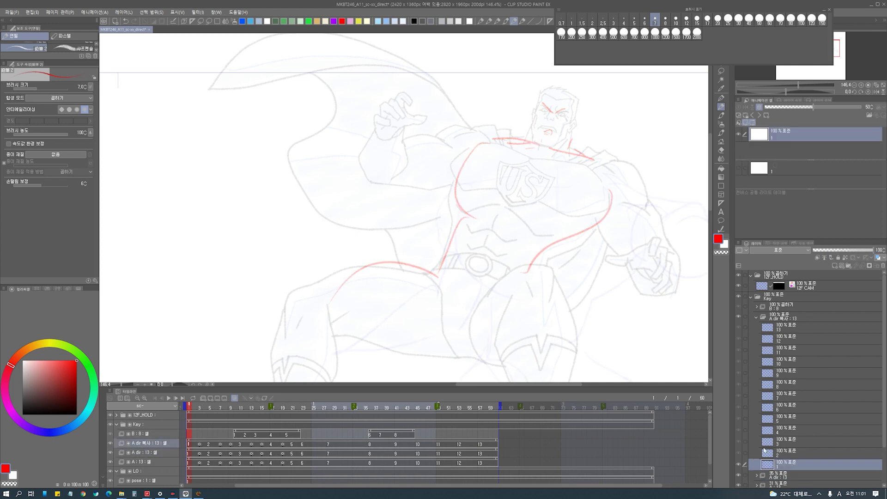
- Draw black facial corrections over the hero's brows, eyes, nose and mouth on cel 1 with Pencil 2B
click(414, 21)
click(522, 21)
scroll(558, 117, up, 1)
scroll(558, 116, up, 1)
mouse_move(557, 111)
mouse_down()
mouse_move(575, 105)
mouse_move(542, 107)
mouse_up()
key(ctrl+z)
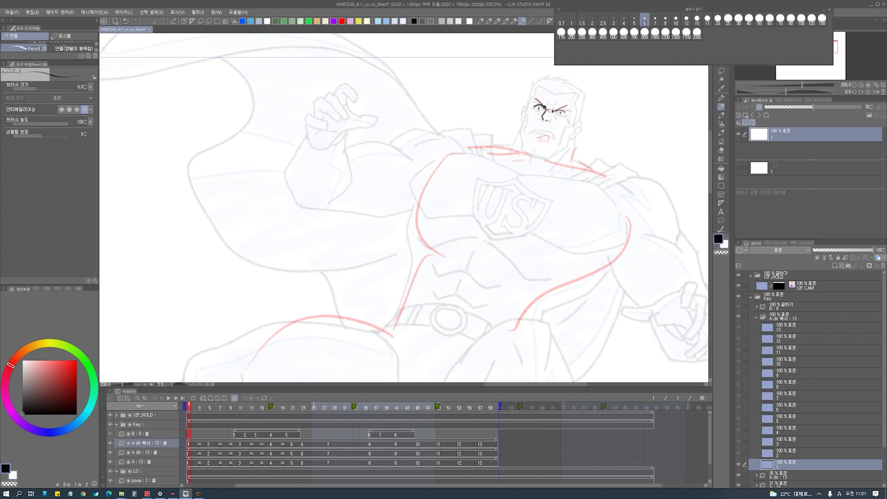
drag(535, 135, 547, 135)
key(ctrl+z)
- Draw black correction lines along the hero's neckline and both sides of the chest on cel 1
drag(494, 147, 546, 159)
mouse_move(438, 159)
mouse_down()
mouse_move(416, 198)
mouse_move(438, 218)
mouse_up()
drag(418, 211, 430, 243)
drag(587, 258, 631, 238)
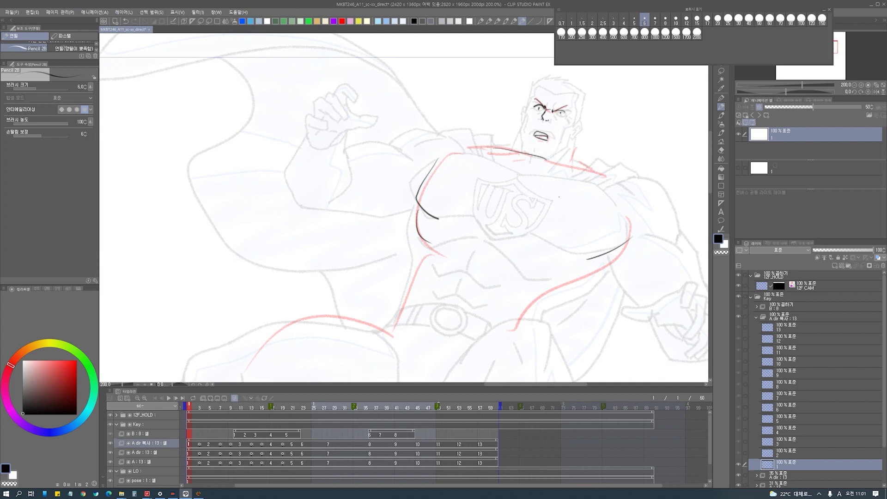
- Fit the canvas in view, collapse the duplicated A dir folder and play the animation
scroll(795, 444, down, 3)
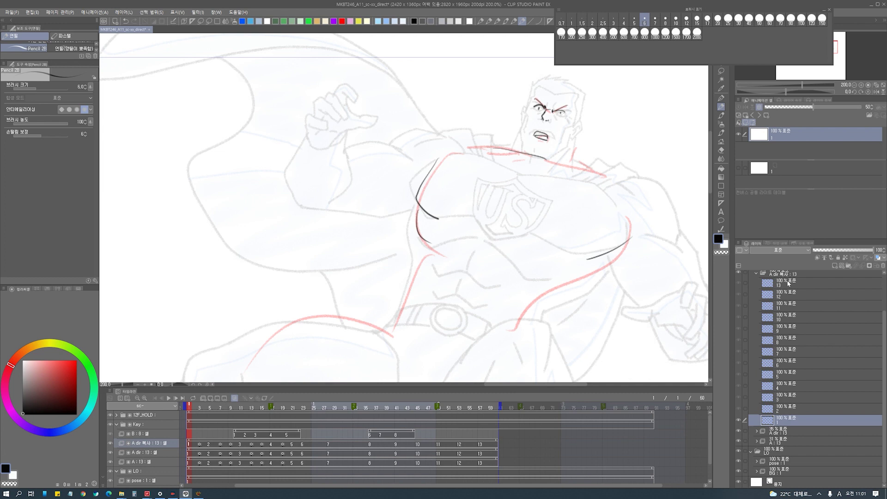
key(ctrl+0)
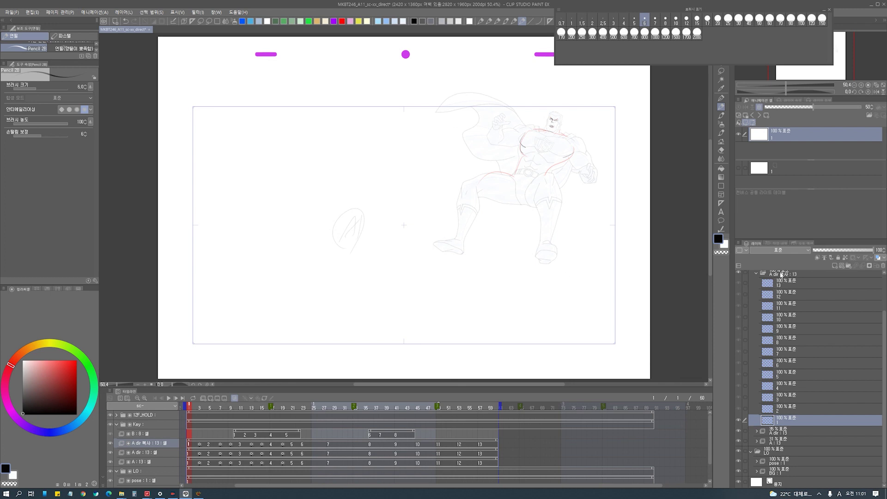
click(782, 275)
click(755, 277)
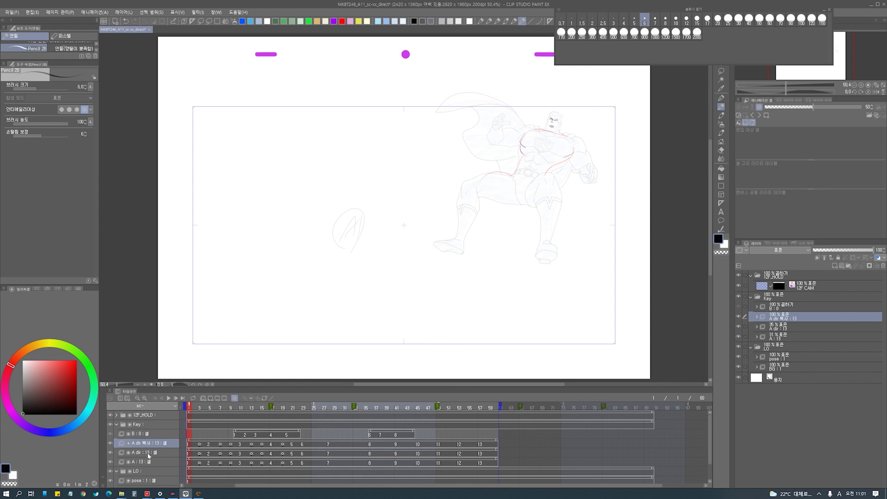
key(space)
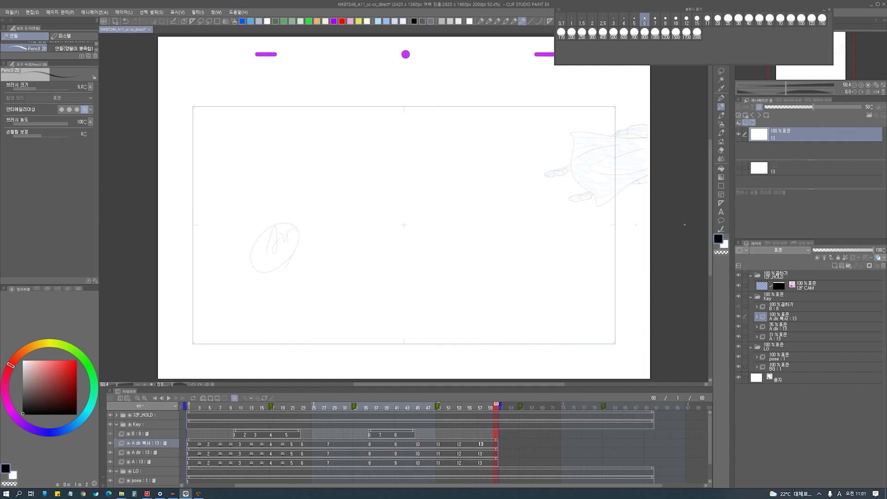
- Open the blending mode choices for the duplicated A dir folder
click(787, 251)
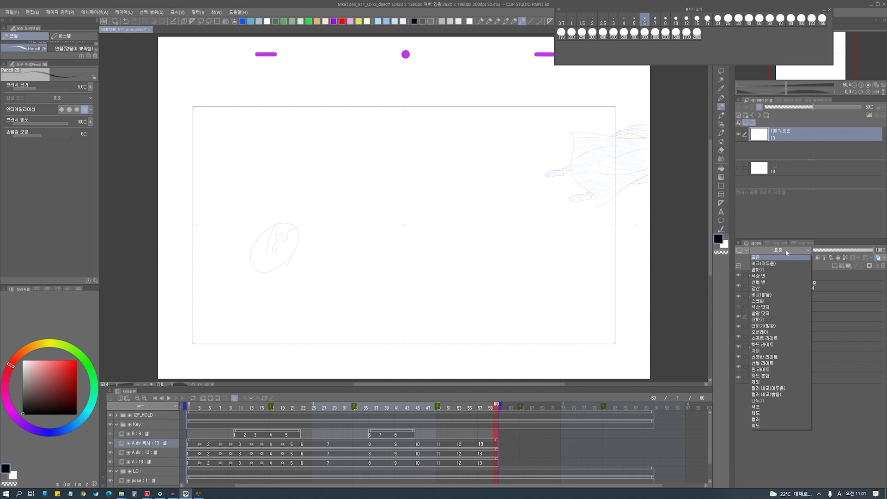